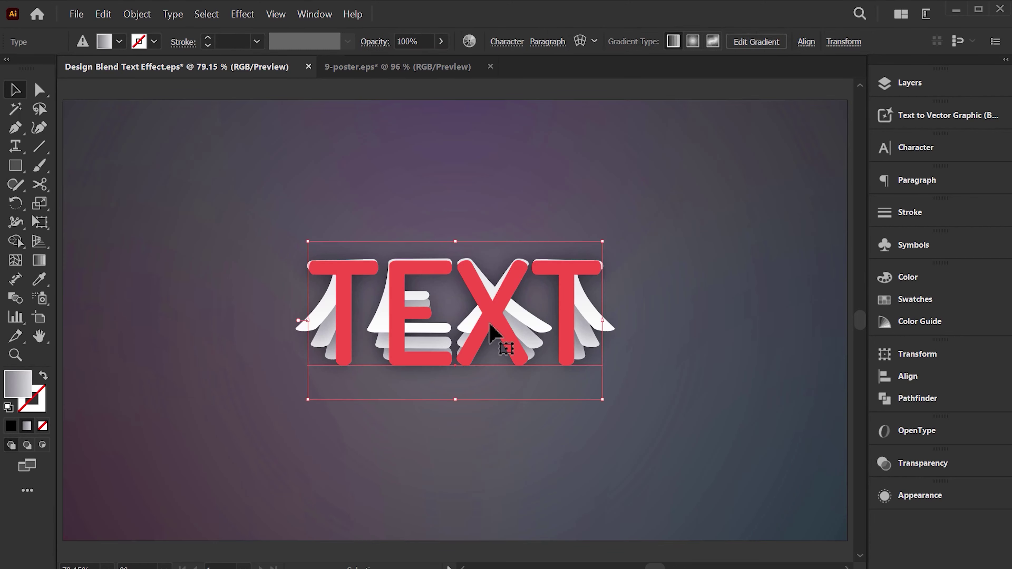
Preview the blend effect by retyping the sample text as BLEND, back to TEXT, then EFFECT.
{"action": "type", "text": "D"}
{"action": "key", "text": "Escape"}
{"action": "double_click", "coordinate": [526, 328]}
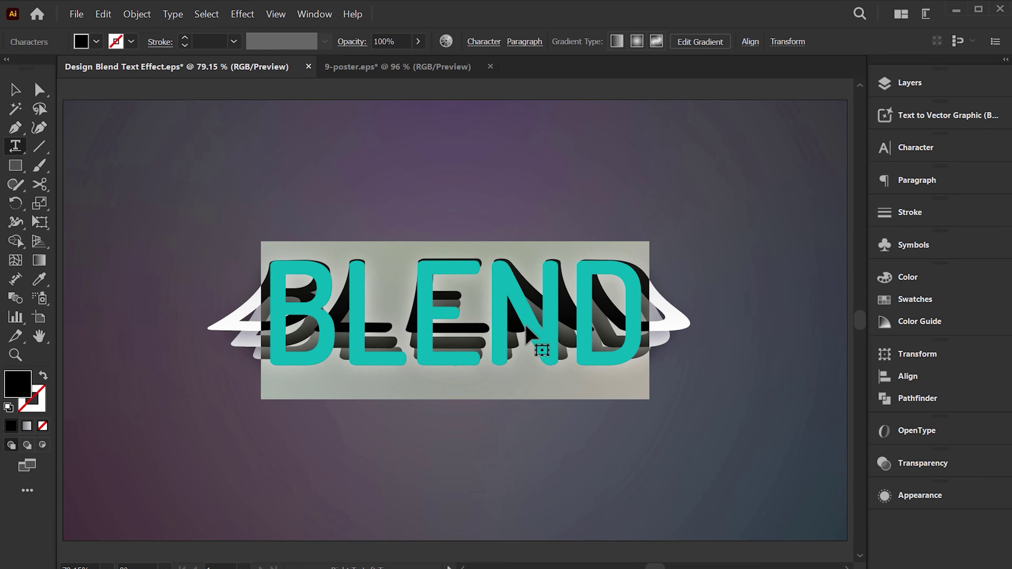
{"action": "key", "text": "ctrl+z"}
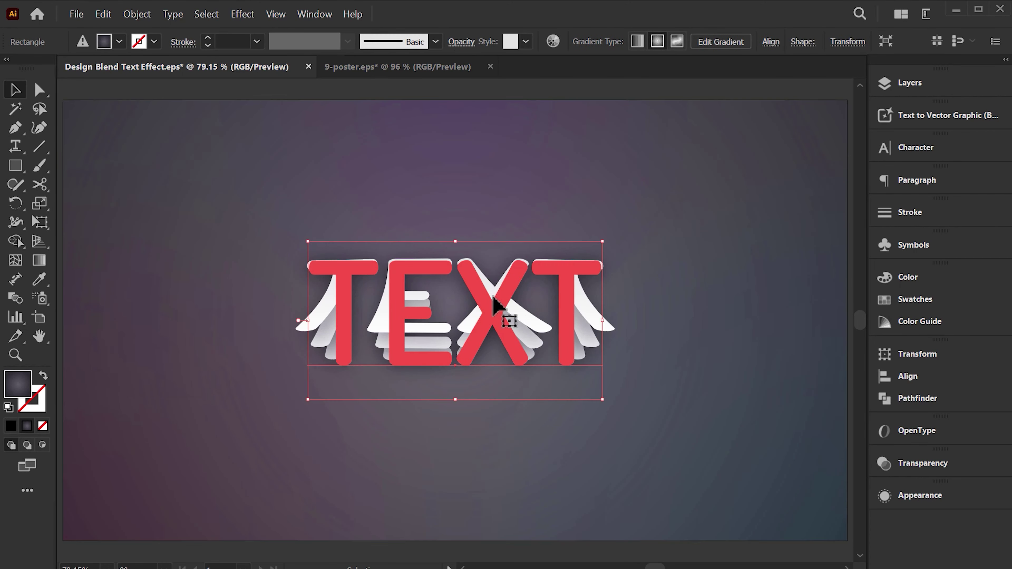
{"action": "double_click", "coordinate": [493, 299]}
{"action": "type", "text": "EFFECT"}
{"action": "key", "text": "Escape"}
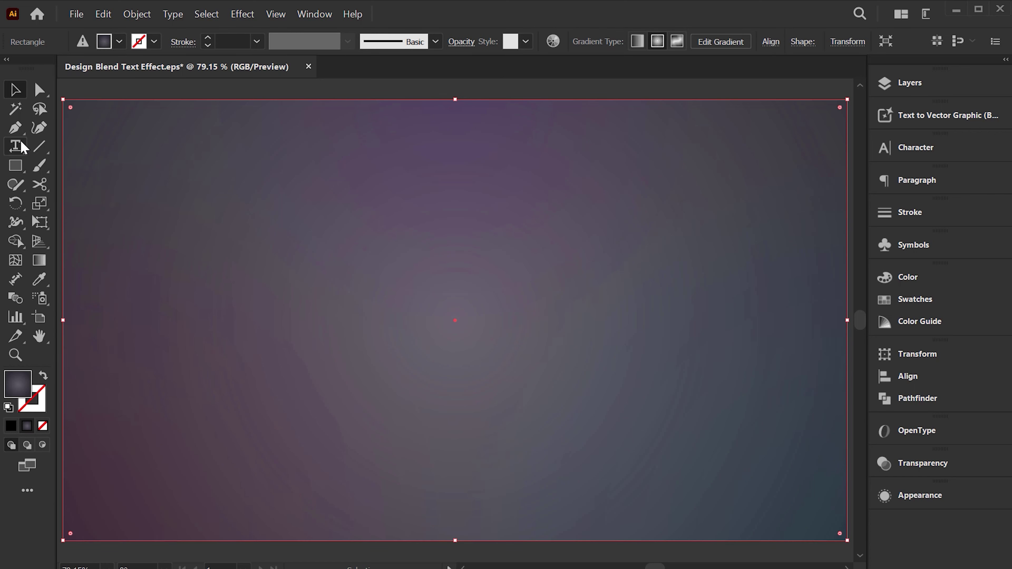
Type the word BLEND as a new text object on the artboard.
{"action": "left_click", "coordinate": [15, 146]}
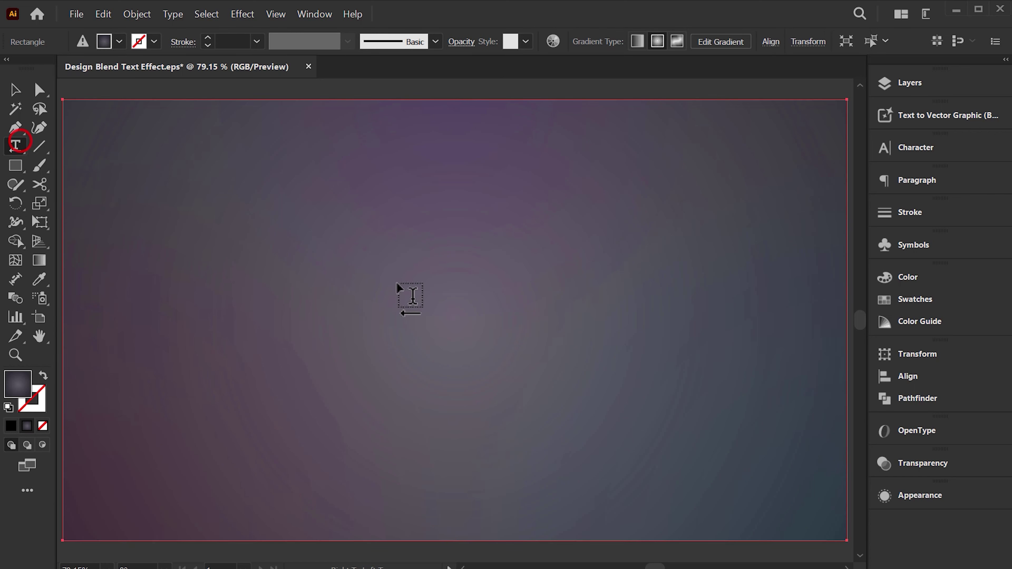
{"action": "left_click", "coordinate": [460, 315]}
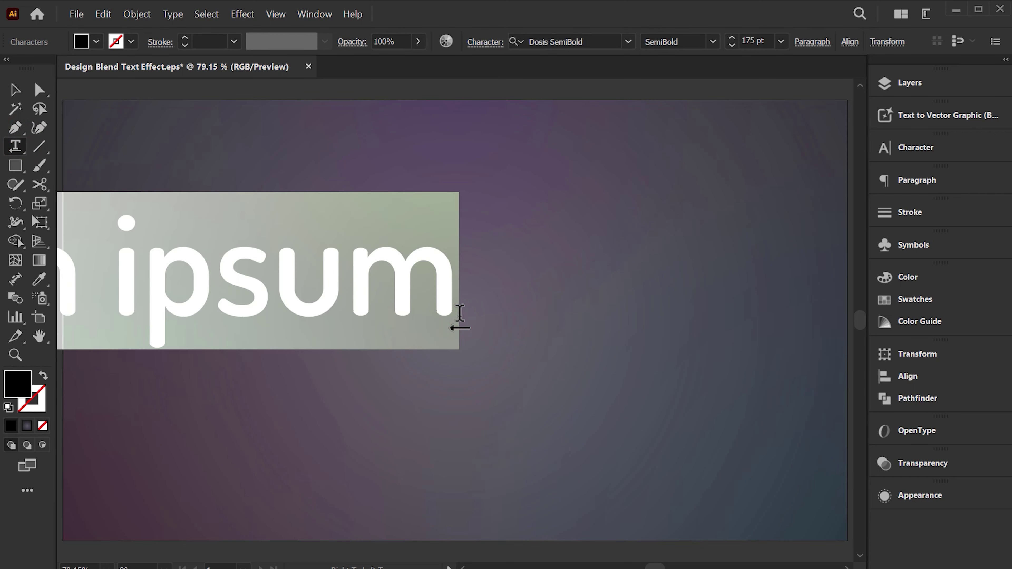
{"action": "type", "text": "BLED"}
{"action": "key", "text": "BackSpace"}
{"action": "type", "text": "ND"}
{"action": "key", "text": "Escape"}
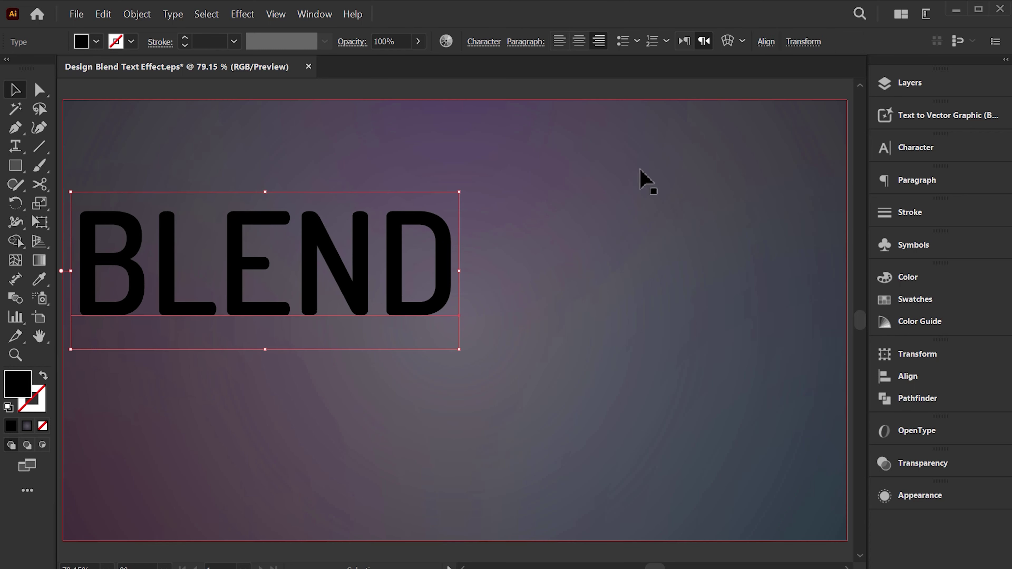
Centre BLEND horizontally and vertically on the artboard.
{"action": "left_click", "coordinate": [765, 42]}
{"action": "left_click", "coordinate": [732, 87]}
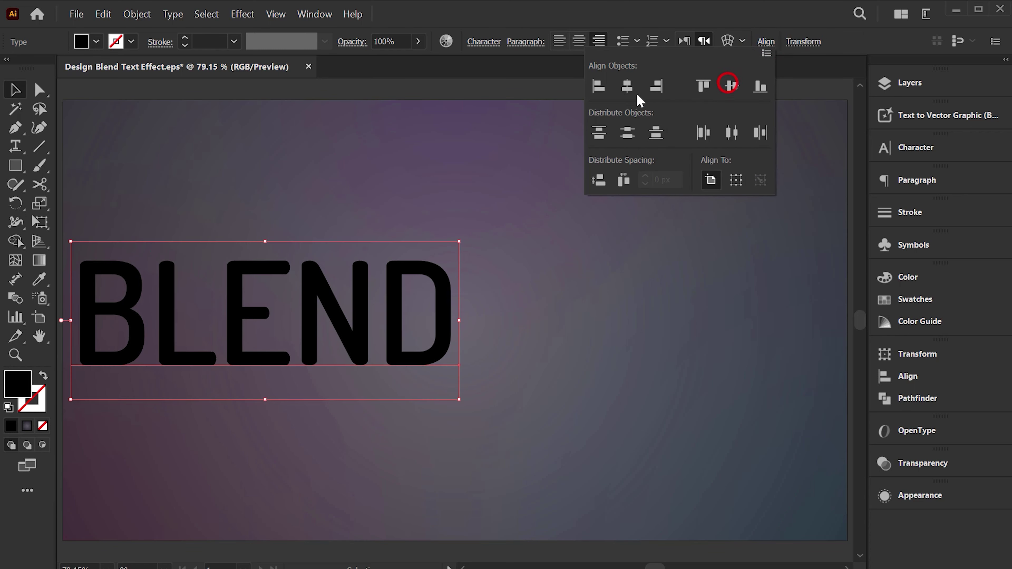
{"action": "left_click", "coordinate": [627, 86]}
{"action": "left_click", "coordinate": [557, 250]}
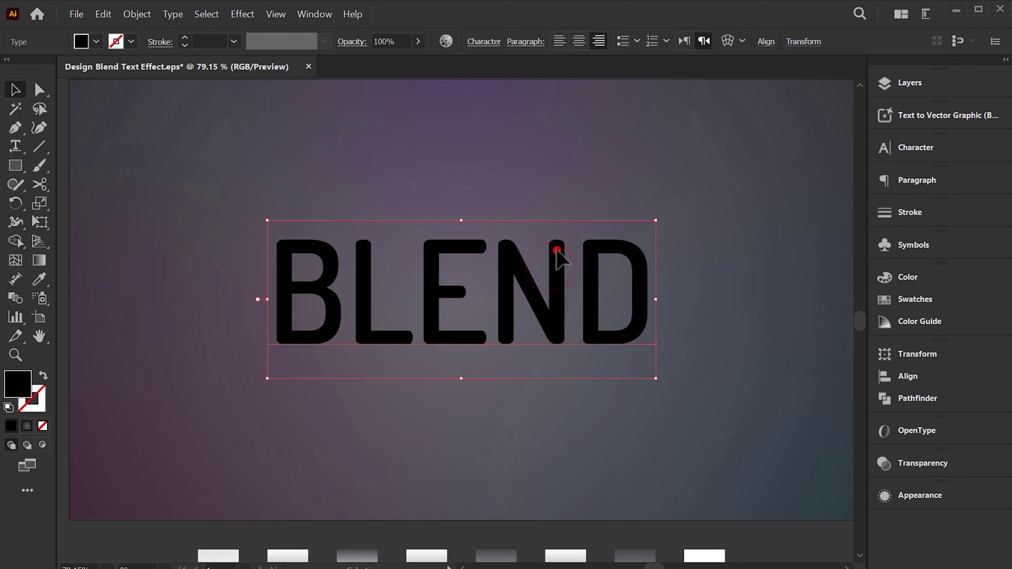
Show the Appearance panel and add extra fills to BLEND, stacking eight fills.
{"action": "left_click", "coordinate": [315, 14]}
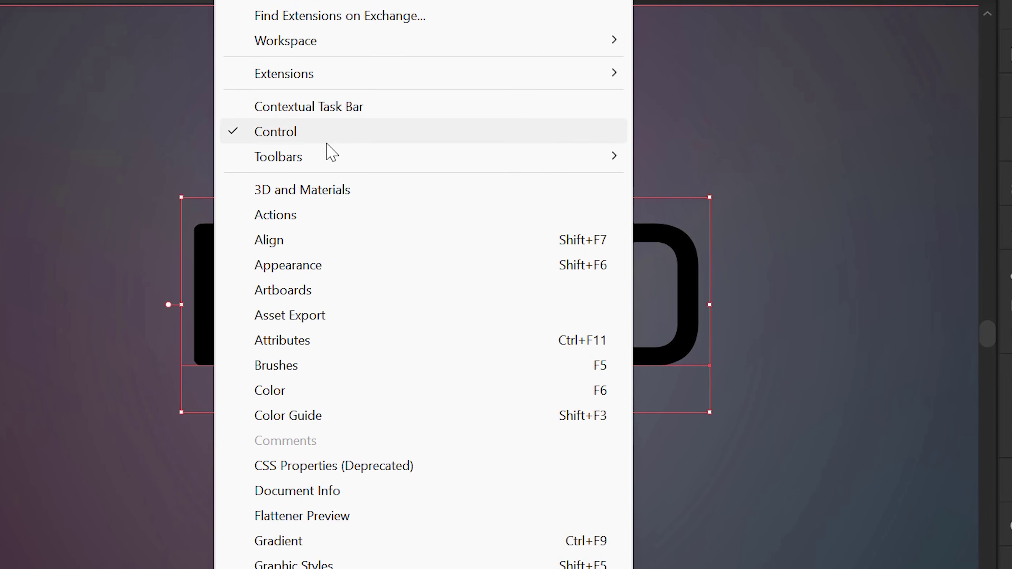
{"action": "left_click", "coordinate": [355, 273]}
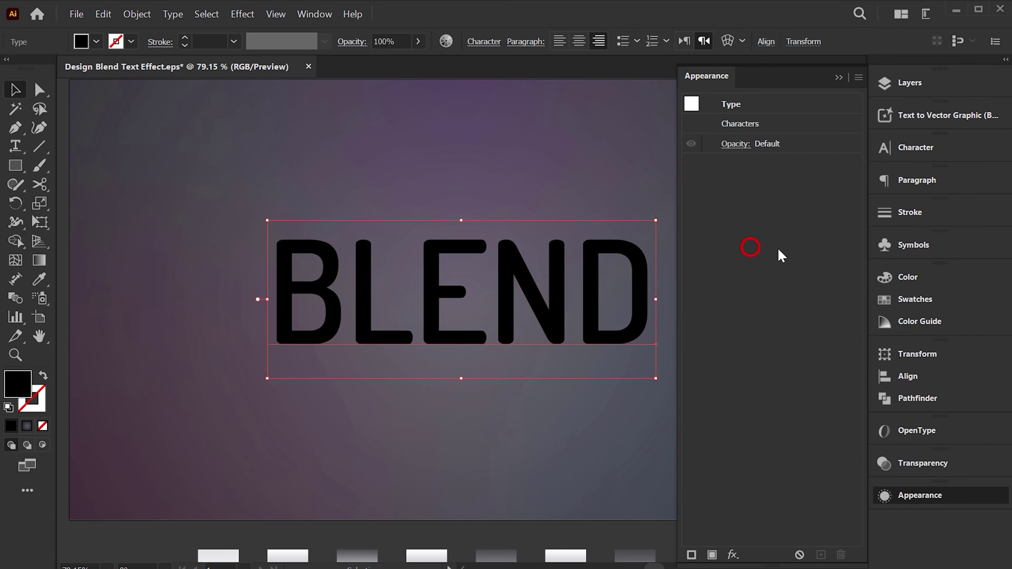
{"action": "left_click", "coordinate": [712, 556]}
{"action": "left_click", "coordinate": [713, 555]}
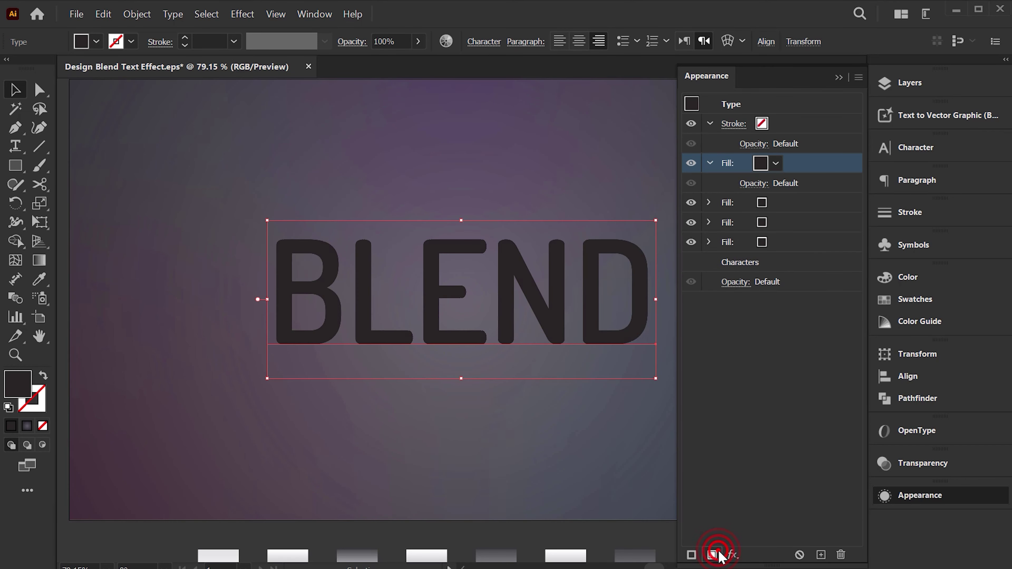
{"action": "left_click", "coordinate": [712, 555]}
{"action": "left_click_drag", "start_coordinate": [624, 408], "coordinate": [573, 374]}
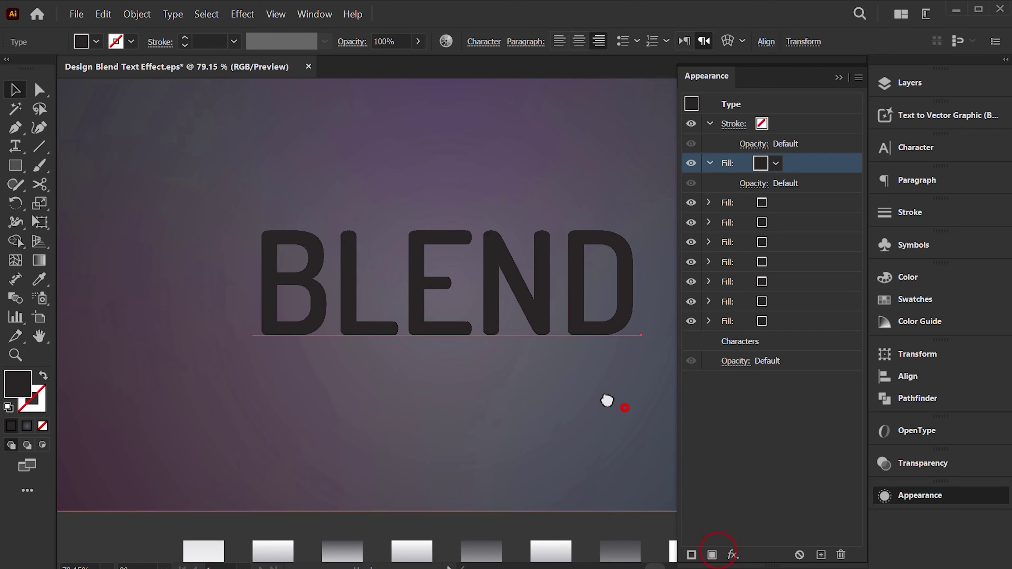
{"action": "left_click", "coordinate": [542, 280]}
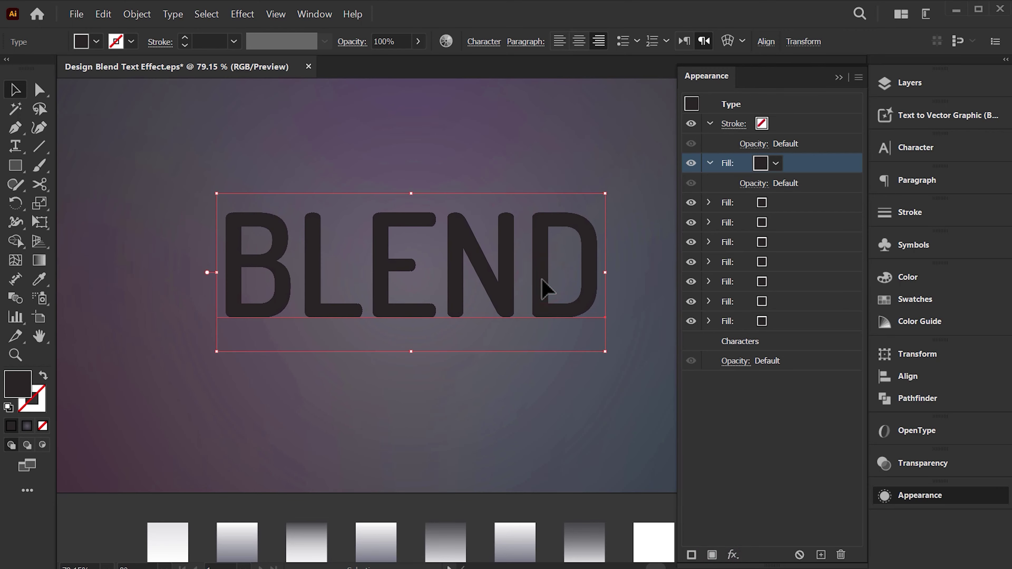
{"action": "left_click_drag", "start_coordinate": [621, 375], "coordinate": [594, 353]}
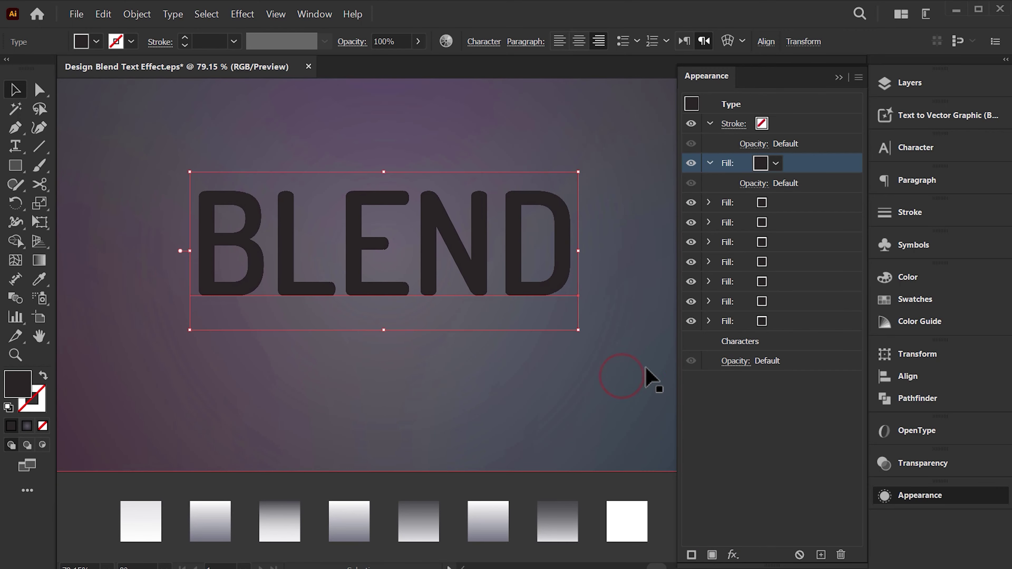
Fill BLEND's top fill with the first light gradient sample square.
{"action": "left_click", "coordinate": [783, 432]}
{"action": "left_click", "coordinate": [781, 170]}
{"action": "left_click", "coordinate": [38, 281]}
{"action": "left_click", "coordinate": [157, 508]}
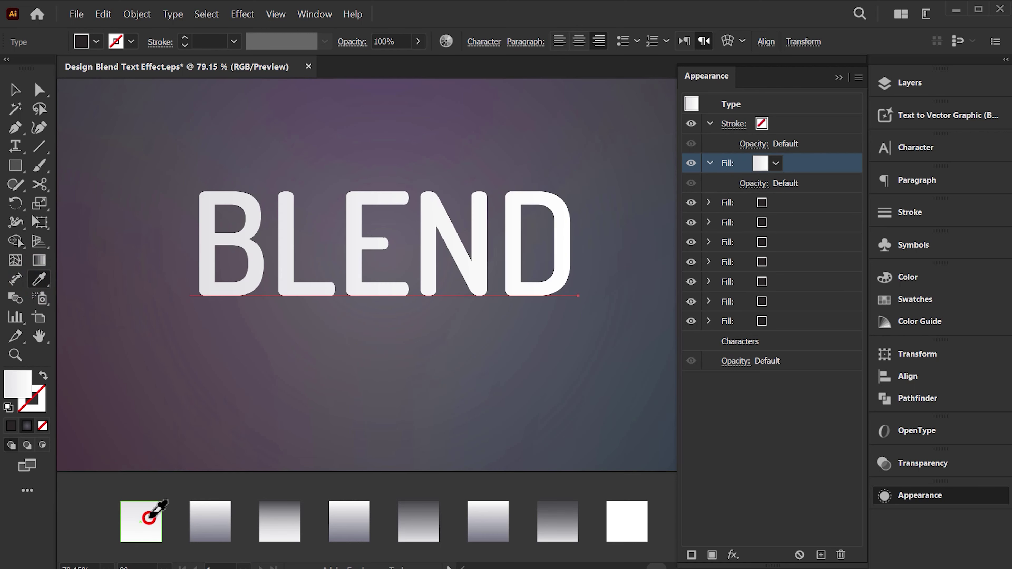
{"action": "left_click", "coordinate": [808, 163]}
{"action": "key", "text": "v"}
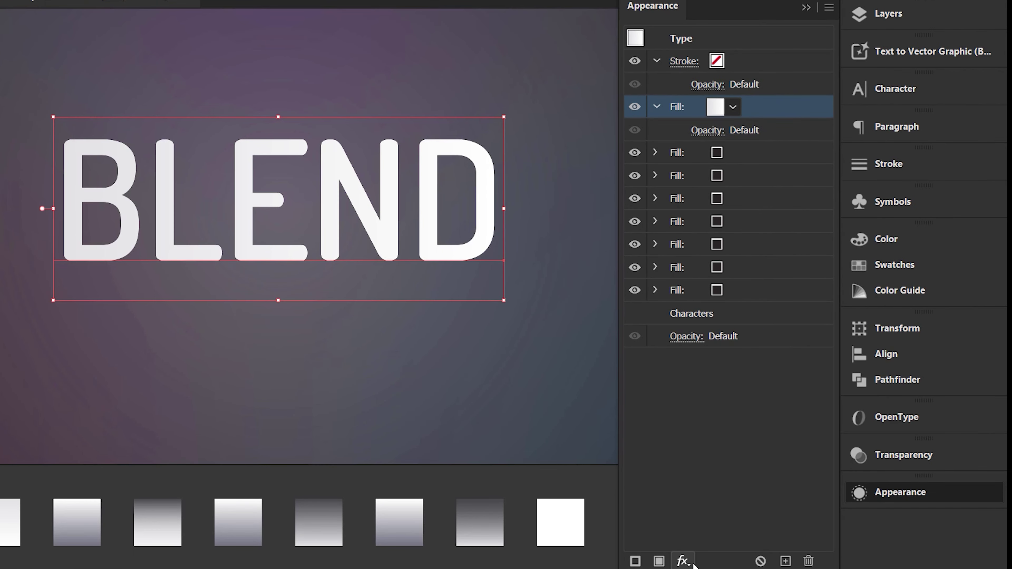
{"action": "left_click", "coordinate": [683, 562]}
Add a Squeeze warp to the top fill with Bend 15% and Vertical distortion 15%.
{"action": "left_click", "coordinate": [755, 299]}
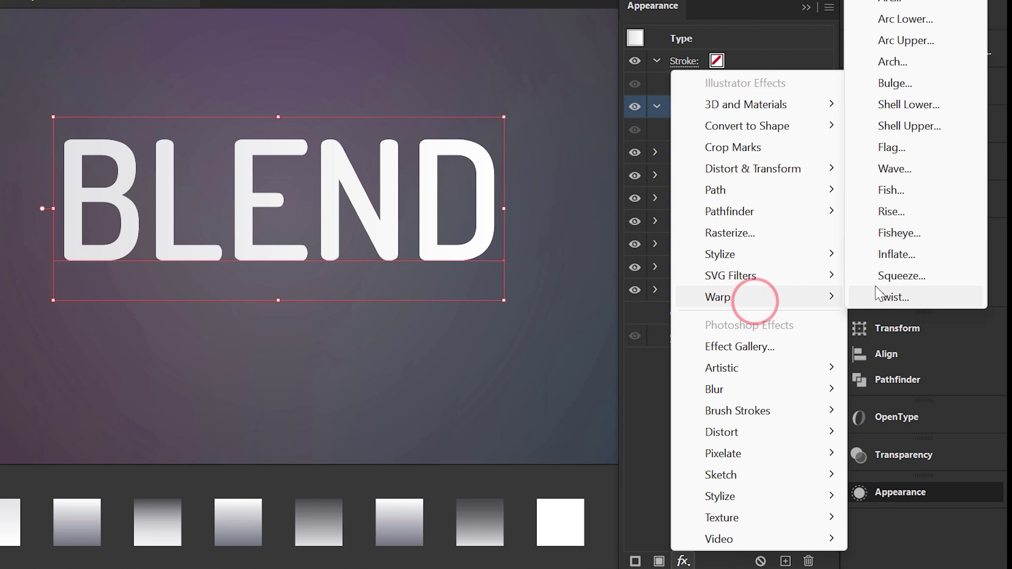
{"action": "left_click", "coordinate": [891, 276]}
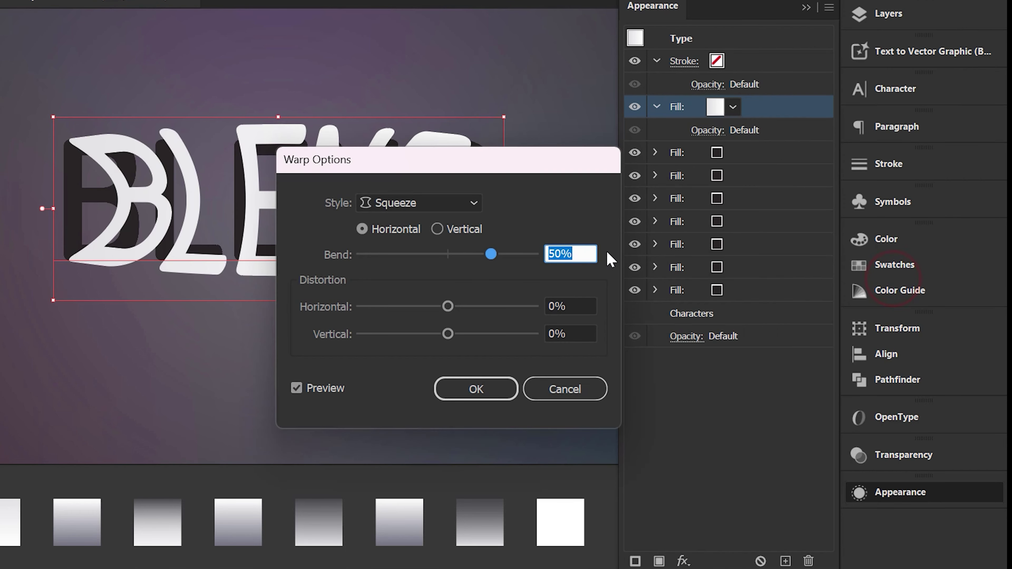
{"action": "left_click_drag", "start_coordinate": [530, 165], "coordinate": [241, 255]}
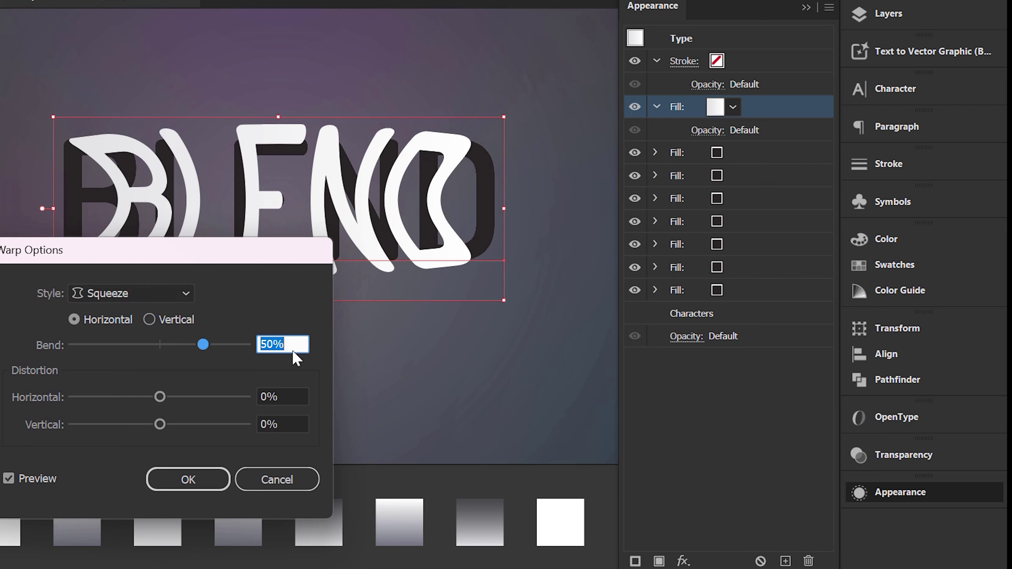
{"action": "double_click", "coordinate": [299, 343]}
{"action": "type", "text": "15"}
{"action": "key", "text": "Tab"}
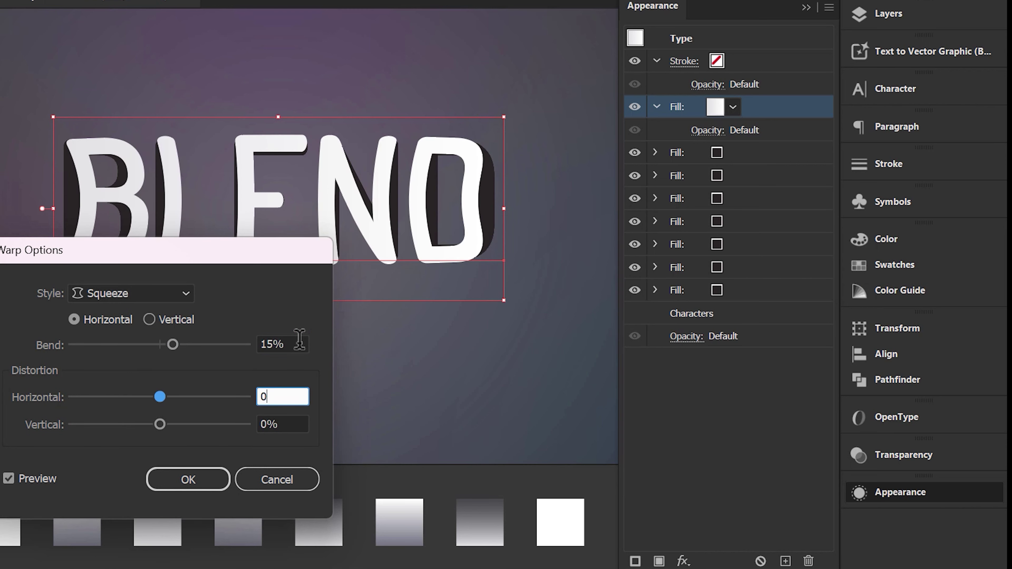
{"action": "key", "text": "Tab"}
{"action": "type", "text": "15"}
{"action": "key", "text": "Tab"}
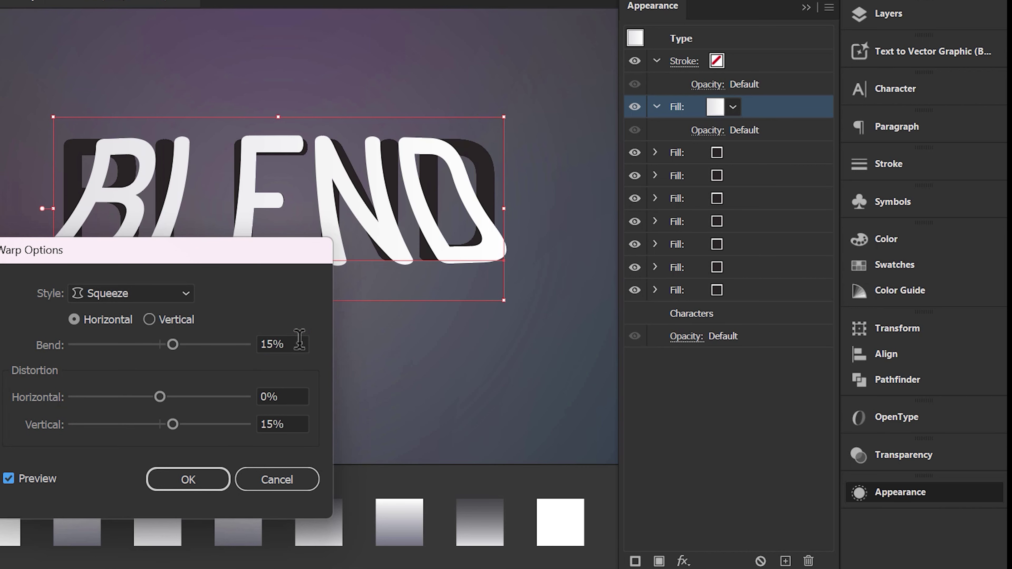
{"action": "key", "text": "Return"}
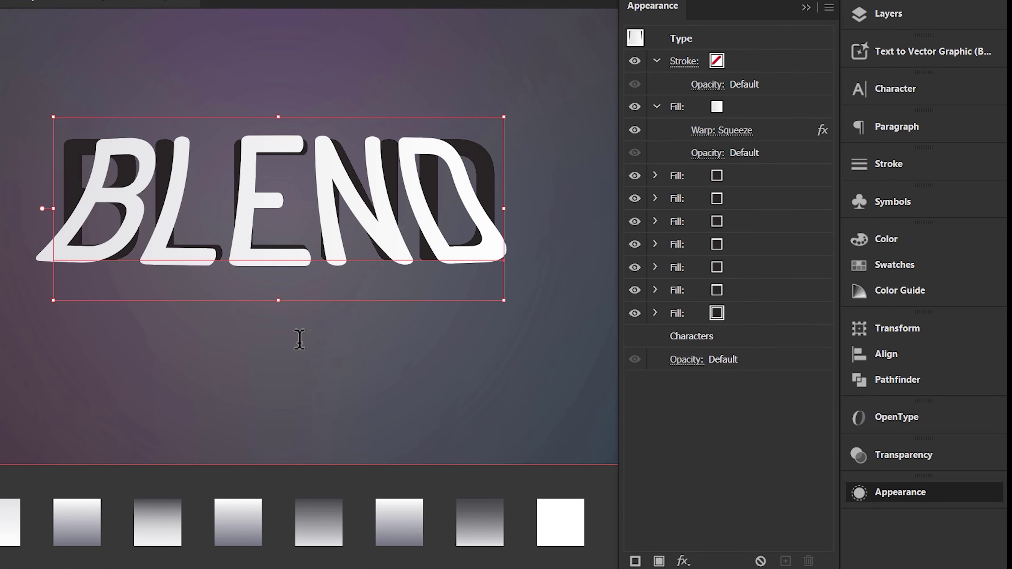
{"action": "left_click", "coordinate": [798, 106]}
{"action": "left_click", "coordinate": [683, 561]}
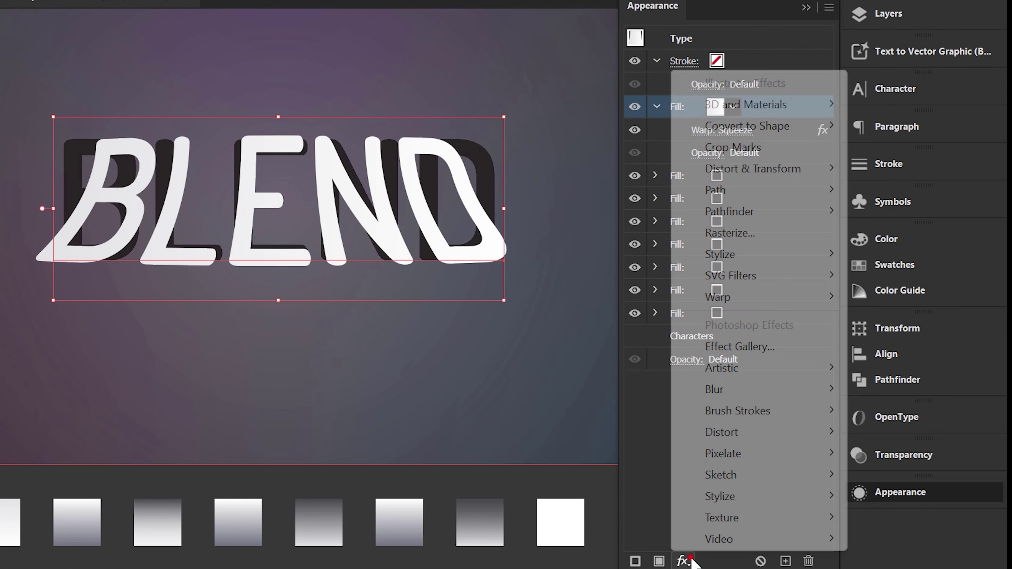
{"action": "mouse_move", "coordinate": [753, 168]}
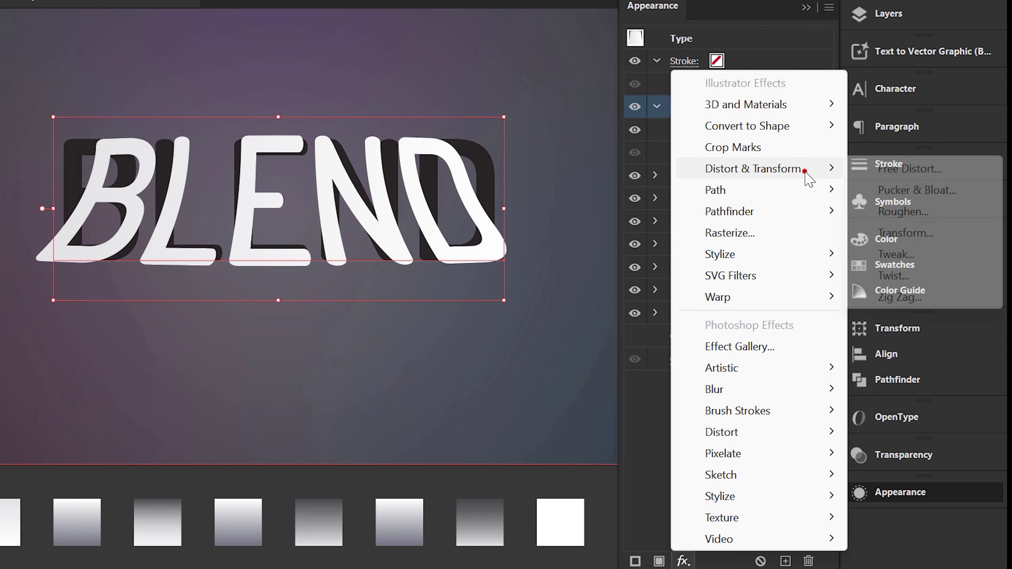
Add a Transform effect to the top fill: 120% horizontal, 66% vertical scale, -22 px vertical move.
{"action": "left_click", "coordinate": [914, 231]}
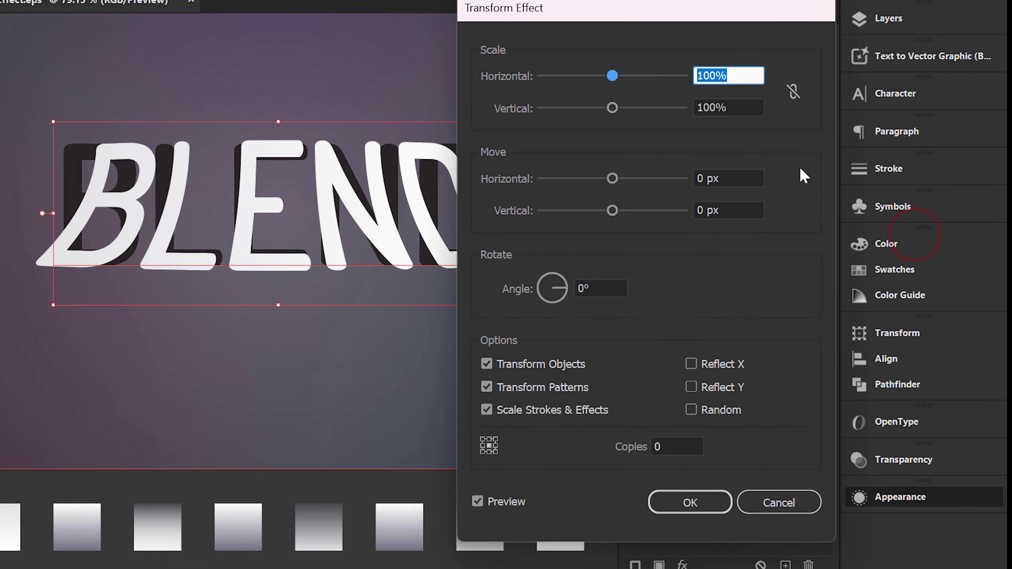
{"action": "left_click_drag", "start_coordinate": [723, 43], "coordinate": [548, 38]}
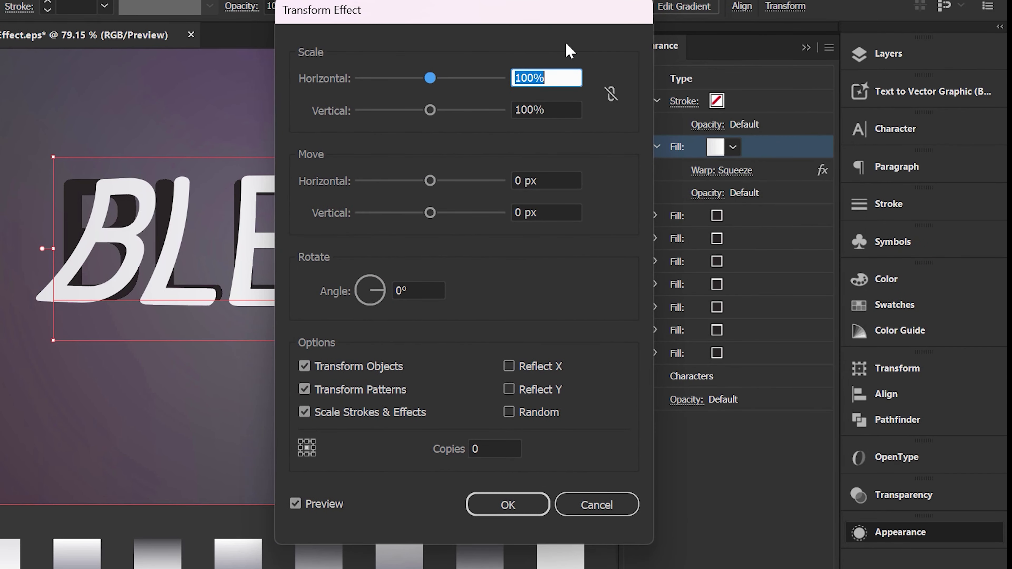
{"action": "type", "text": "120"}
{"action": "key", "text": "Tab"}
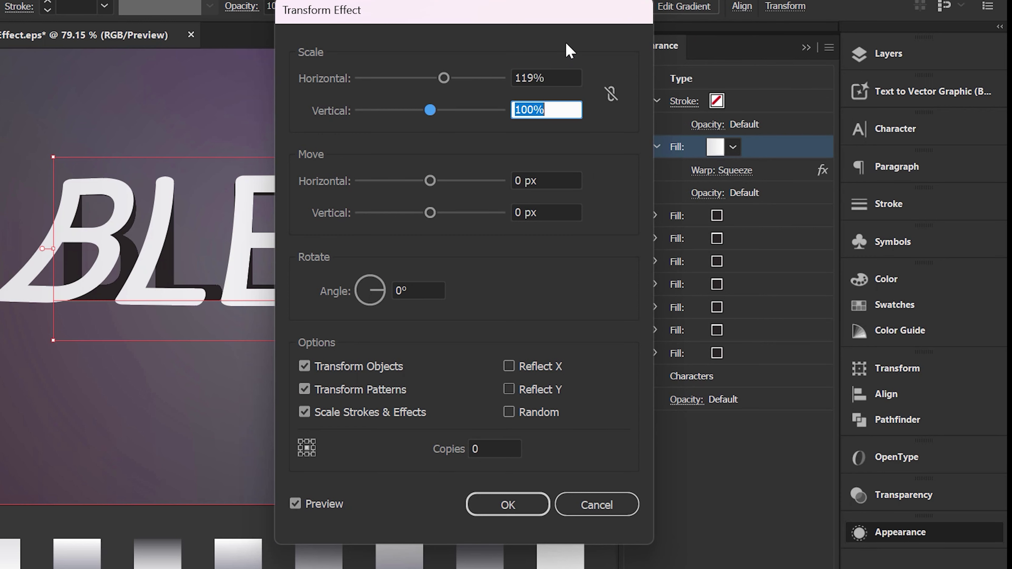
{"action": "type", "text": "66"}
{"action": "key", "text": "Tab"}
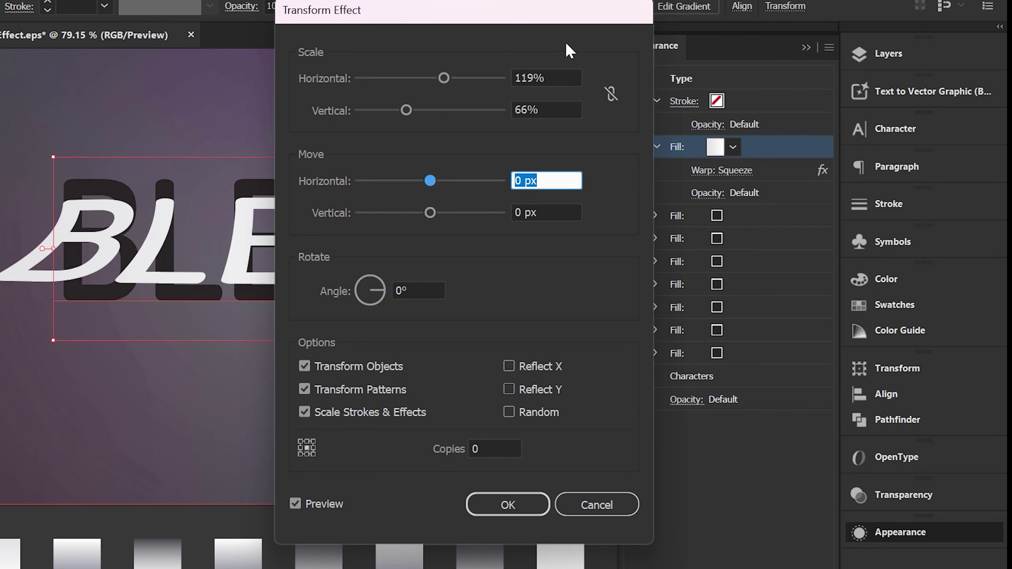
{"action": "key", "text": "Tab"}
{"action": "type", "text": "-22"}
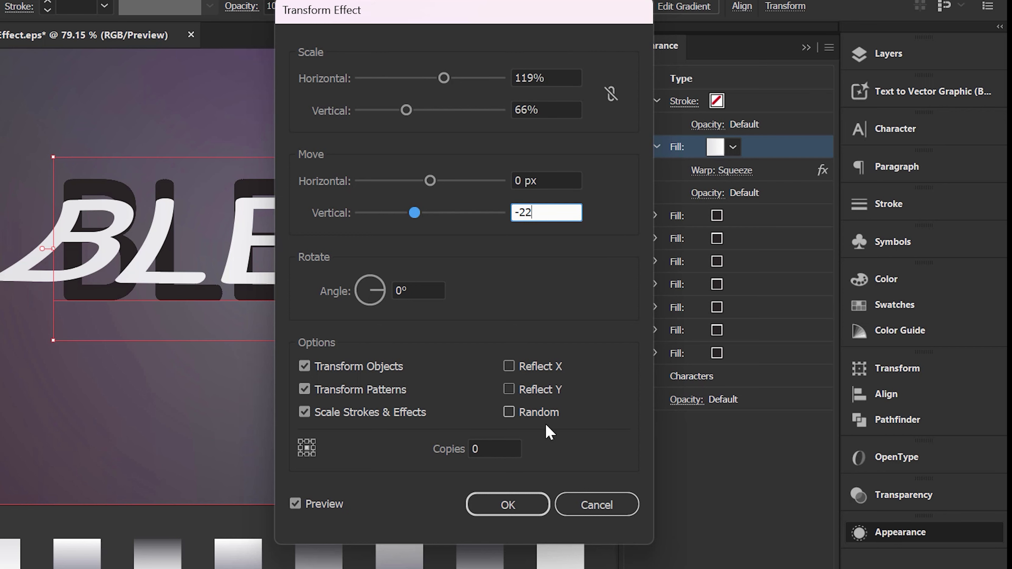
{"action": "left_click", "coordinate": [514, 506]}
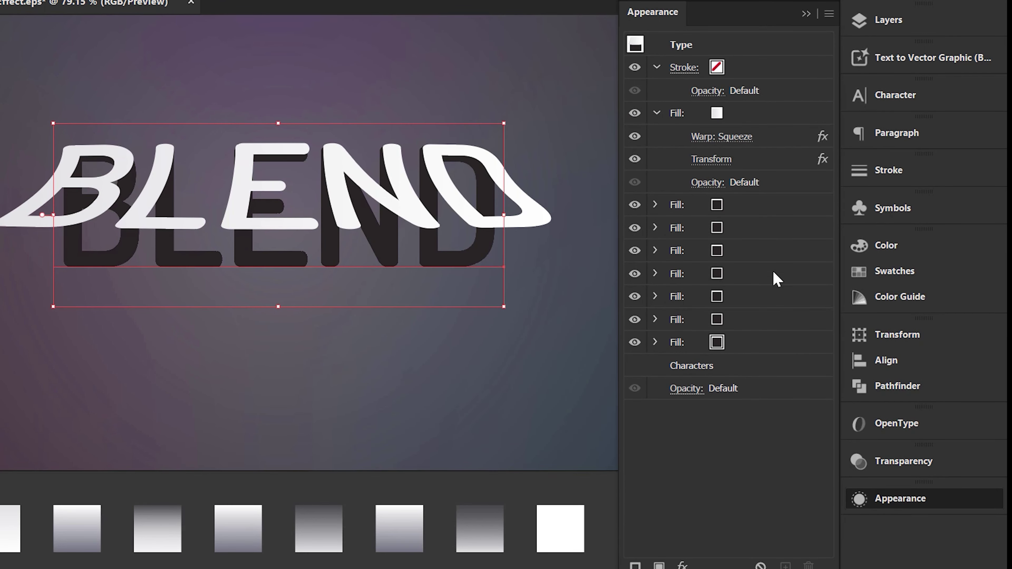
{"action": "left_click", "coordinate": [777, 205]}
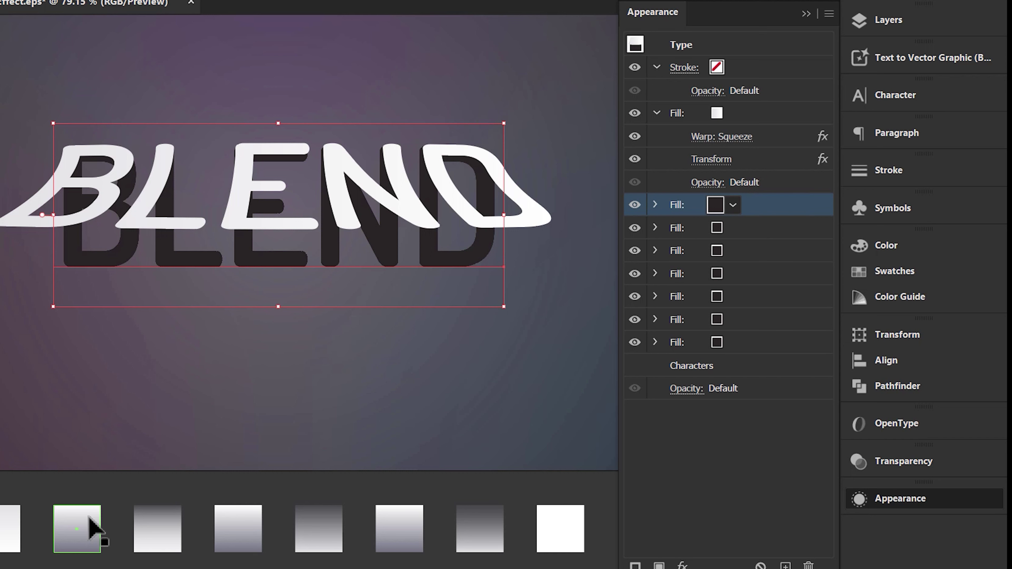
Try sampling the gray gradient into the fill below, then undo back to the dark fill.
{"action": "key", "text": "i"}
{"action": "left_click", "coordinate": [83, 526]}
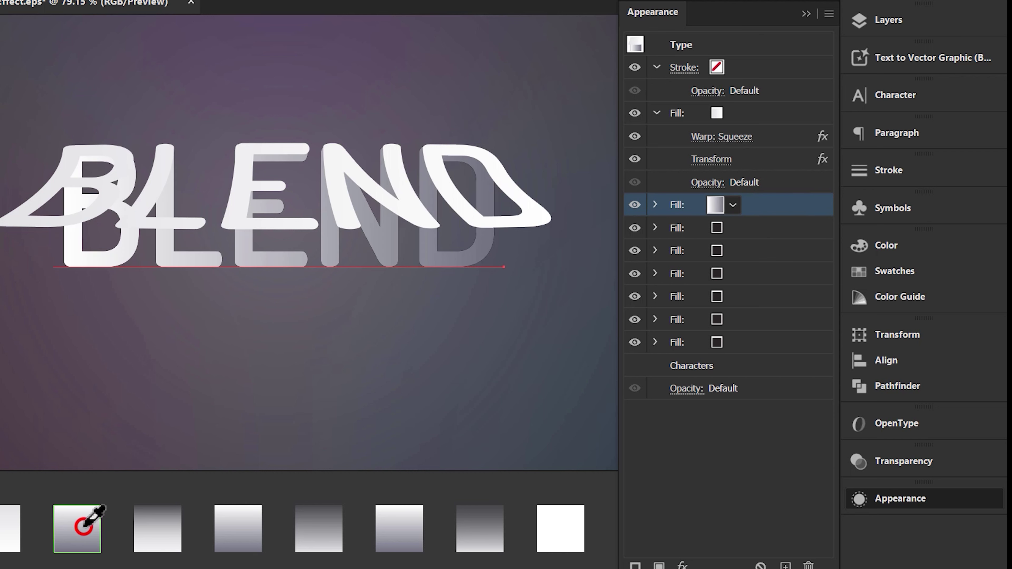
{"action": "key", "text": "v"}
{"action": "key", "text": "ctrl+z"}
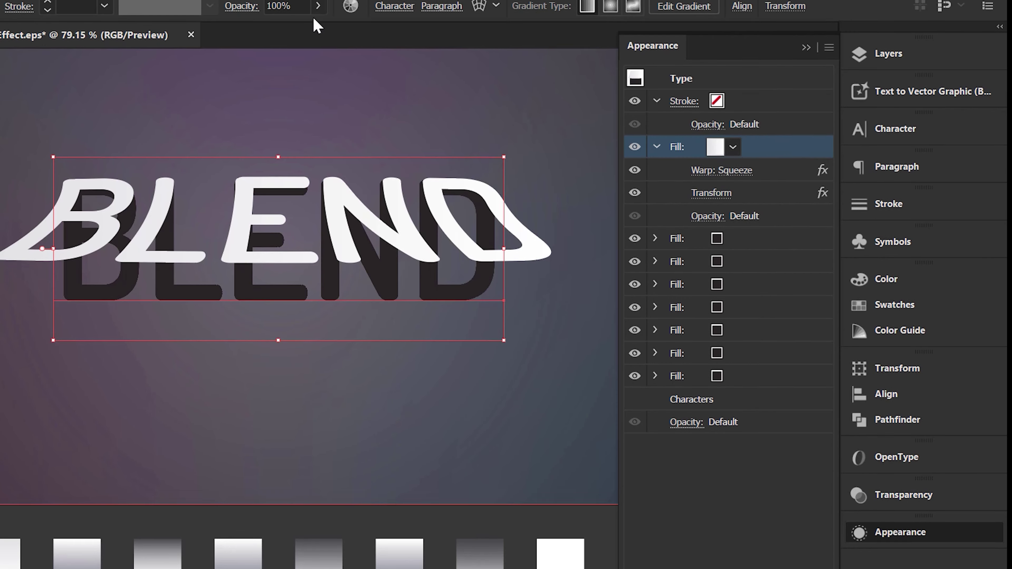
Set the top fill's gradient angle to -90° and dock the Gradient panel.
{"action": "left_click", "coordinate": [198, 14]}
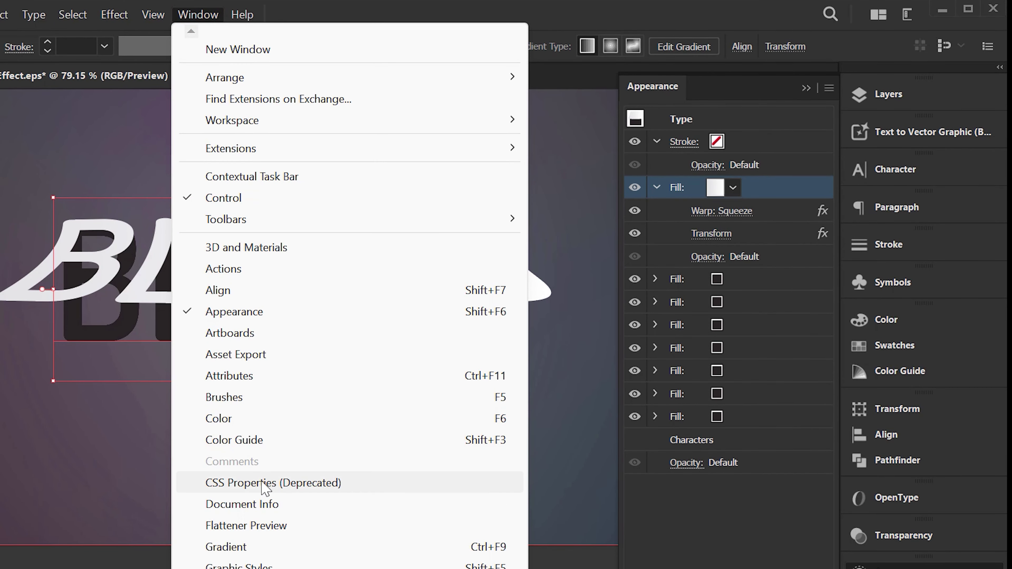
{"action": "left_click", "coordinate": [251, 545]}
{"action": "left_click", "coordinate": [370, 356]}
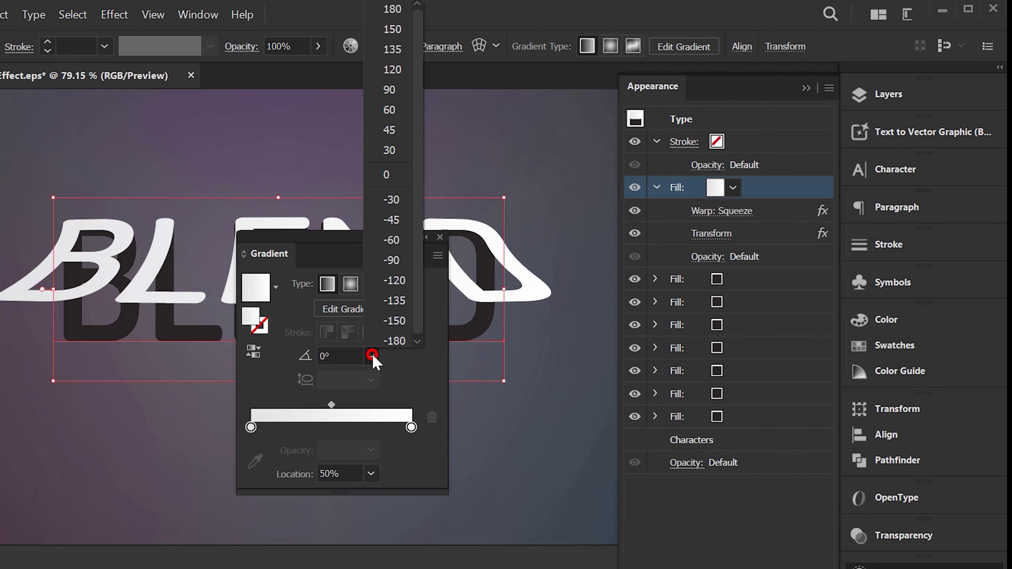
{"action": "left_click", "coordinate": [395, 260]}
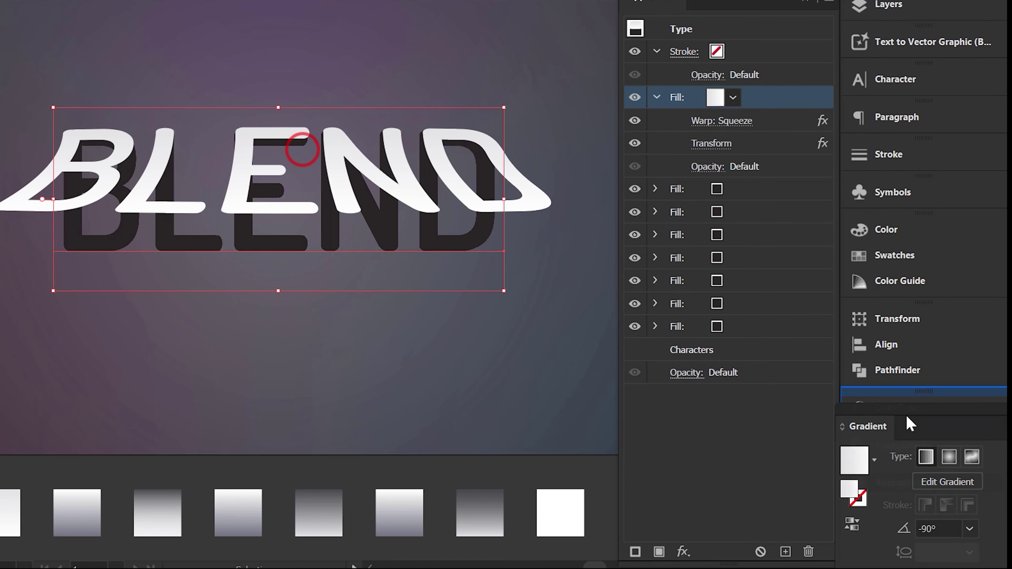
{"action": "mouse_move", "coordinate": [360, 254]}
{"action": "left_mouse_down"}
{"action": "mouse_move", "coordinate": [921, 487]}
{"action": "mouse_move", "coordinate": [891, 536]}
{"action": "left_mouse_up"}
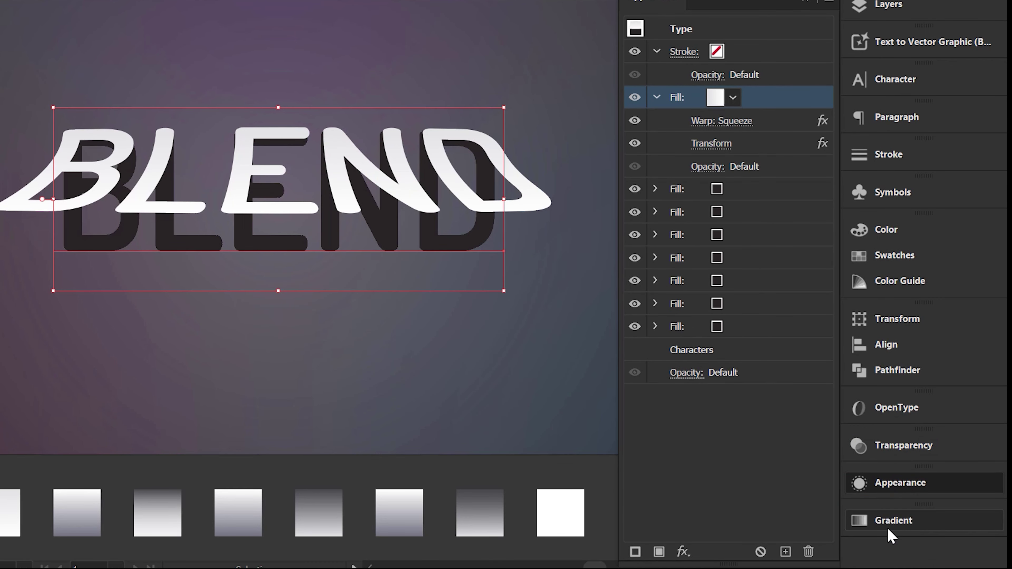
Give the second fill the white-to-gray gradient sample.
{"action": "left_click", "coordinate": [759, 192]}
{"action": "key", "text": "i"}
{"action": "left_click", "coordinate": [74, 514]}
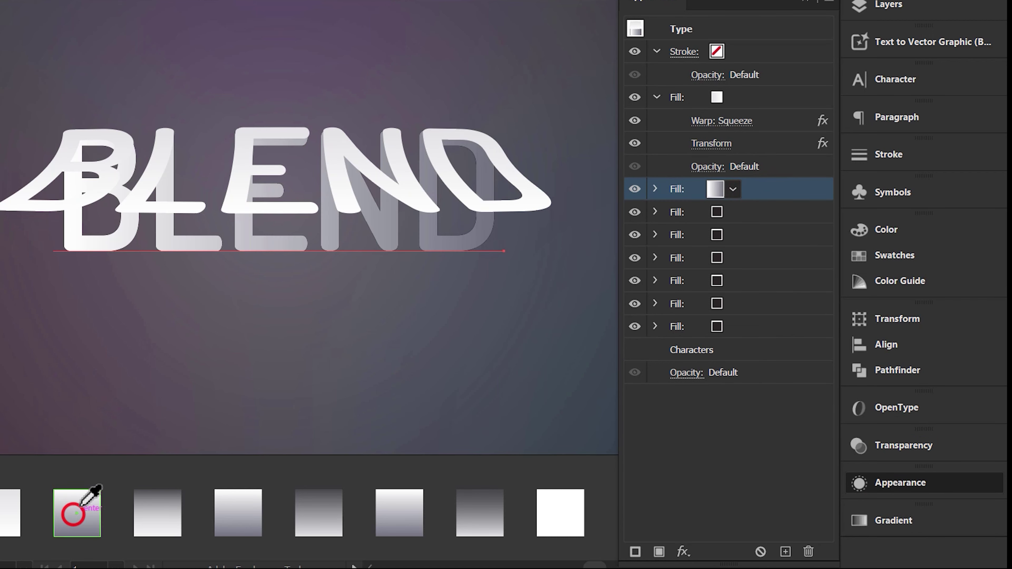
{"action": "left_click", "coordinate": [782, 195]}
Add a Squeeze warp to the second fill with Bend 12% and Vertical distortion 12%.
{"action": "left_click", "coordinate": [683, 552]}
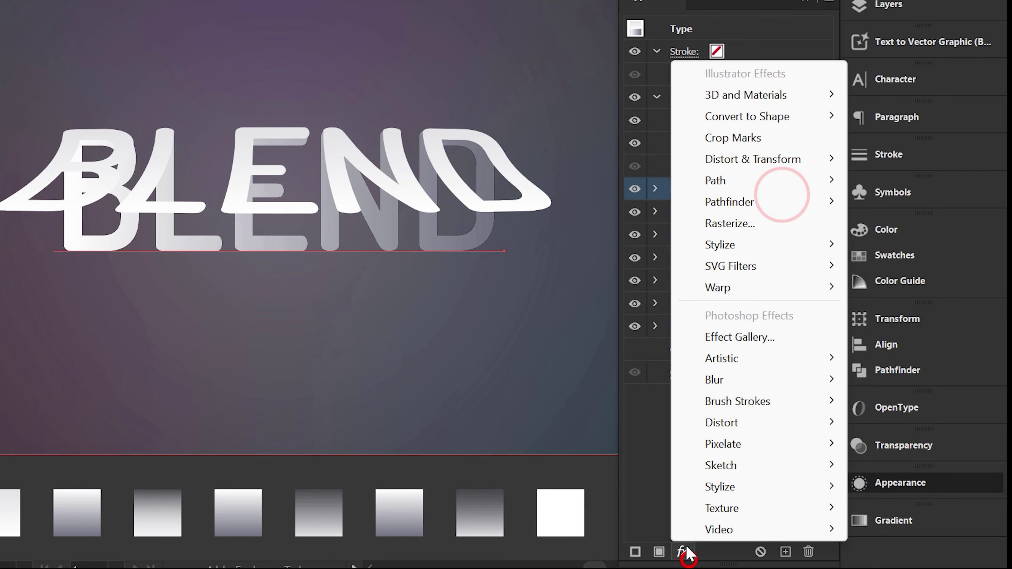
{"action": "left_click", "coordinate": [794, 291]}
{"action": "left_click", "coordinate": [902, 266]}
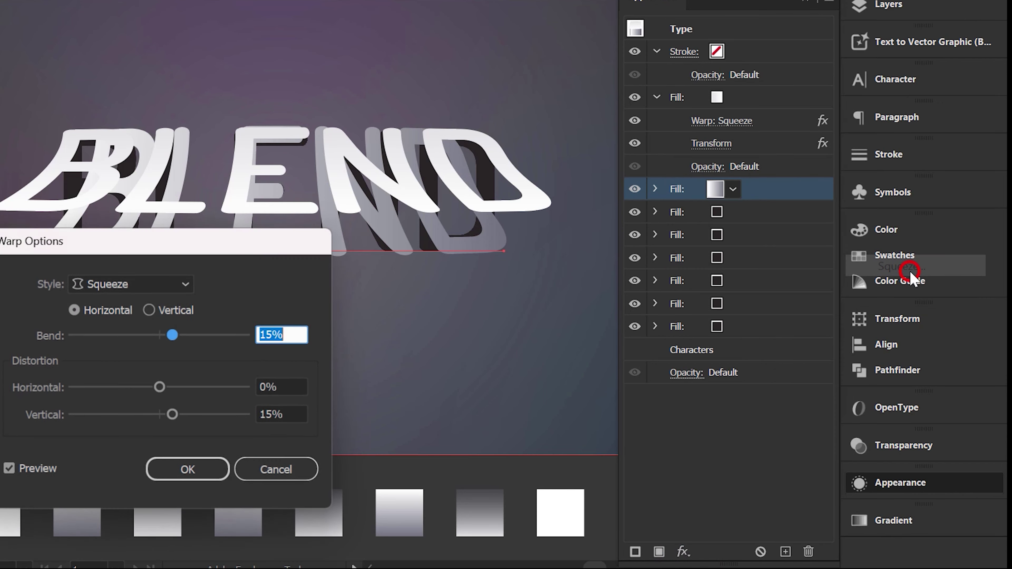
{"action": "left_click_drag", "start_coordinate": [259, 244], "coordinate": [653, 111]}
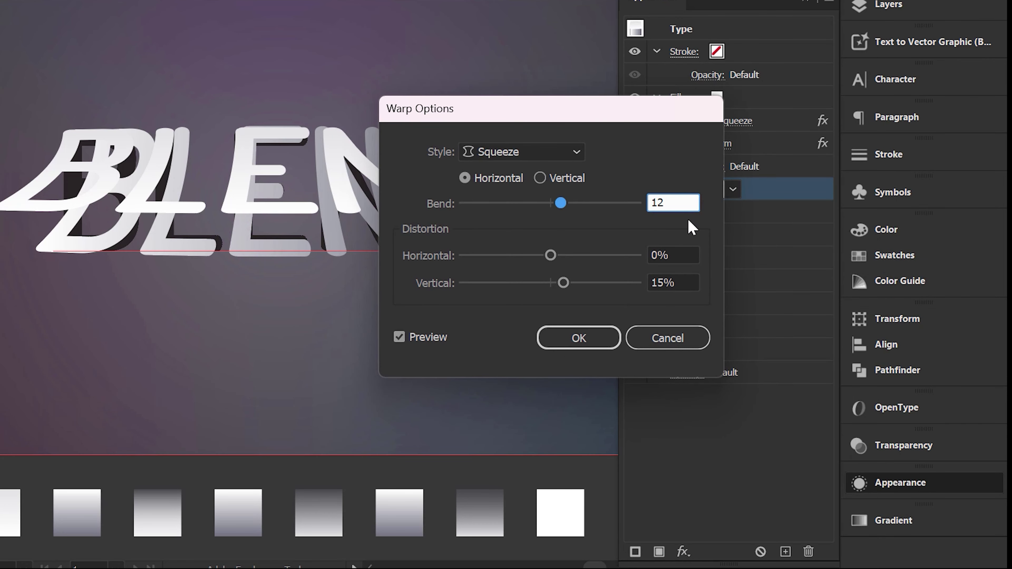
{"action": "key", "text": "Tab"}
{"action": "key", "text": "Tab"}
{"action": "type", "text": "12"}
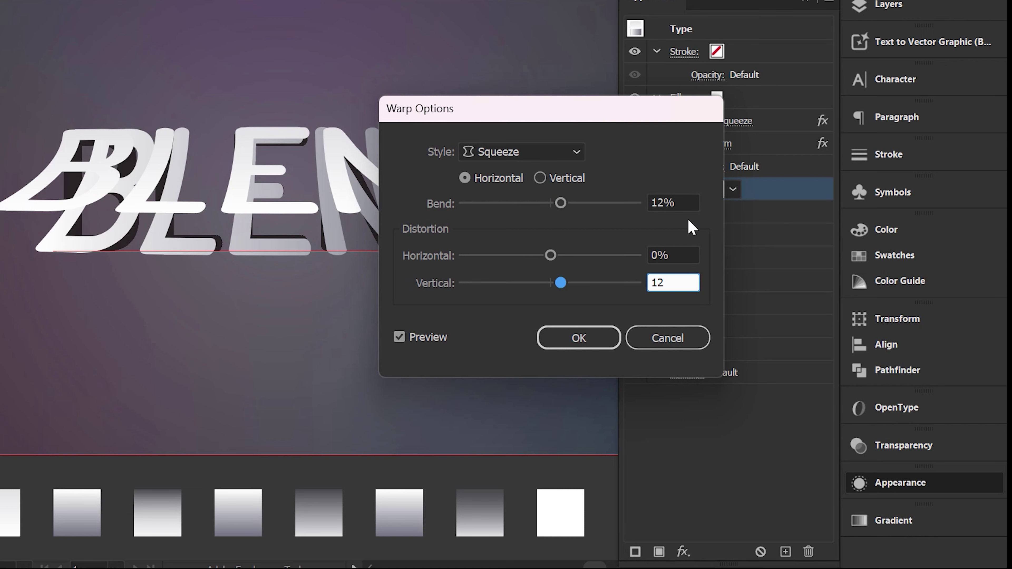
{"action": "left_click", "coordinate": [581, 337]}
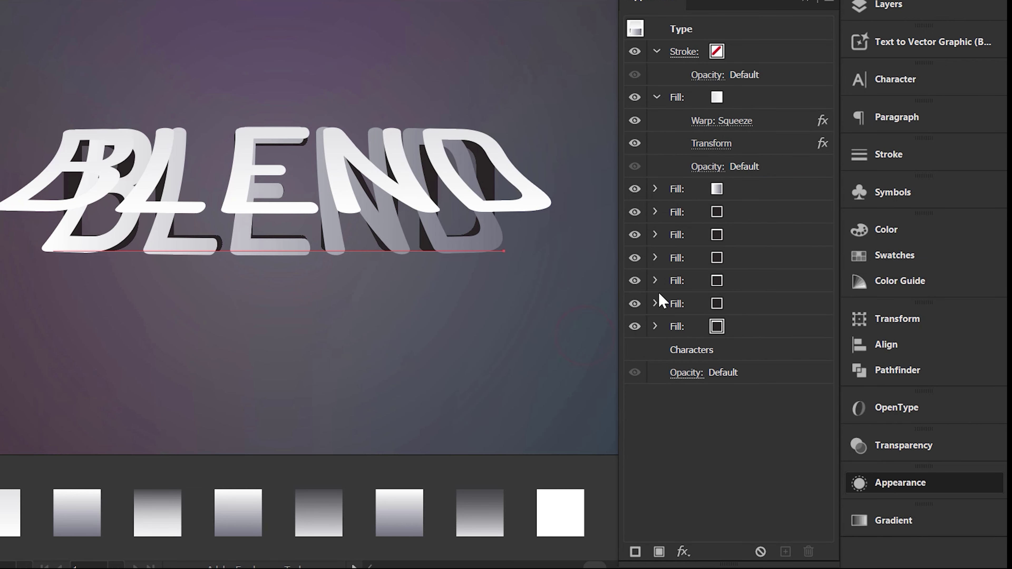
{"action": "left_click", "coordinate": [655, 189]}
{"action": "left_click", "coordinate": [719, 190]}
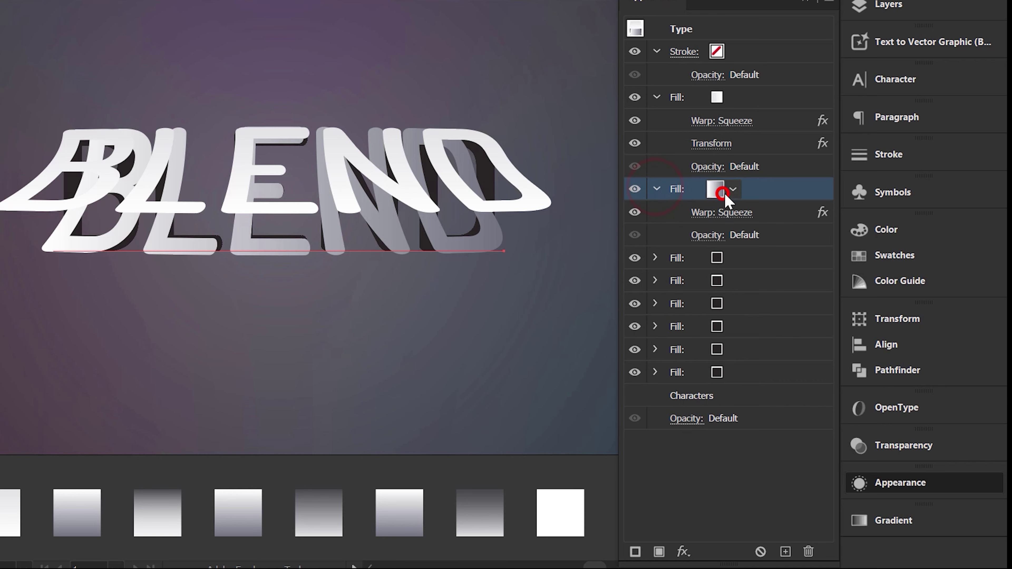
Add a Transform to the second fill: 114% horizontal, 74% vertical scale, -20 px vertical move.
{"action": "left_click", "coordinate": [682, 552]}
{"action": "mouse_move", "coordinate": [752, 159]}
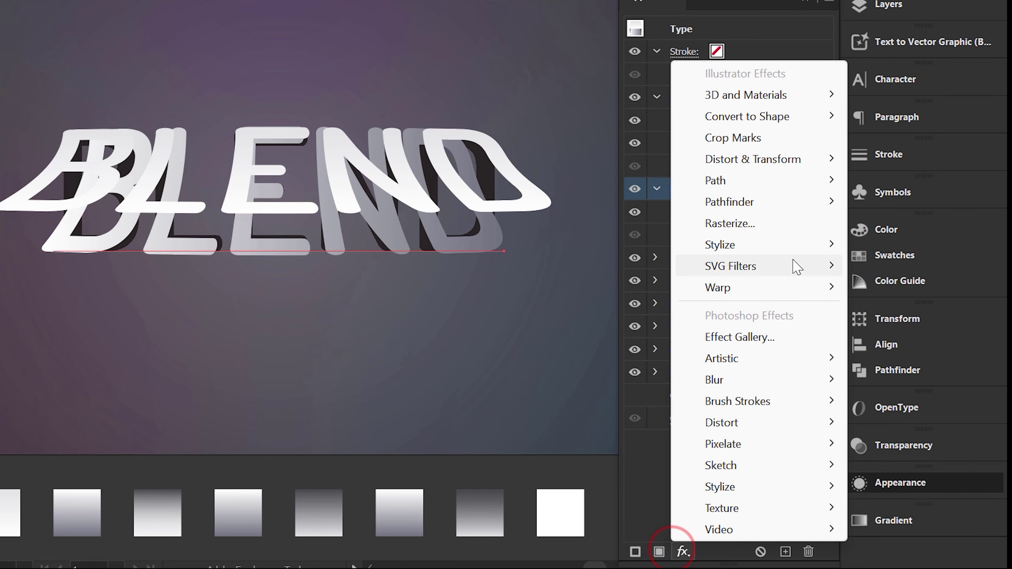
{"action": "left_click", "coordinate": [825, 160]}
{"action": "left_click", "coordinate": [929, 226]}
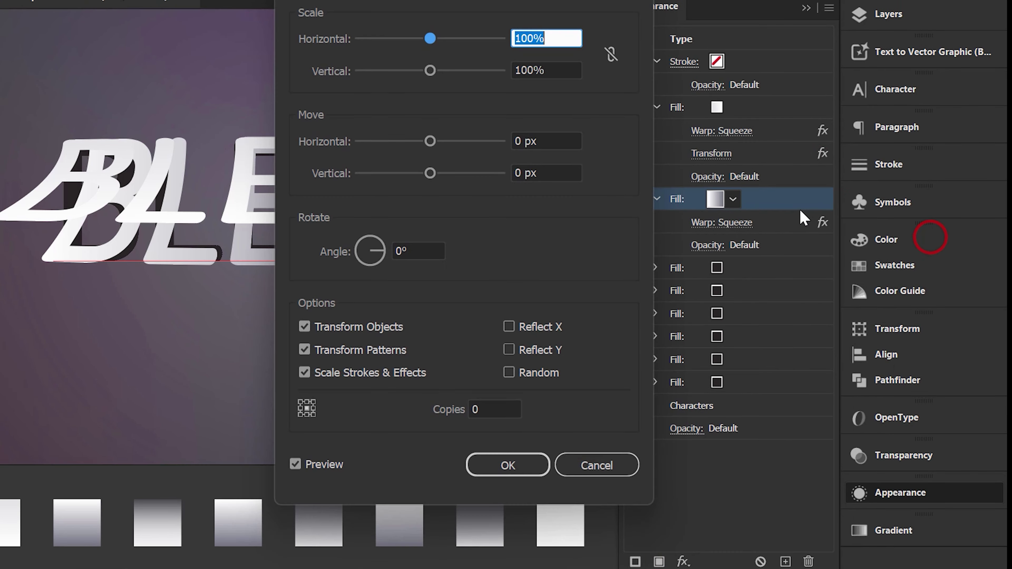
{"action": "type", "text": "11"}
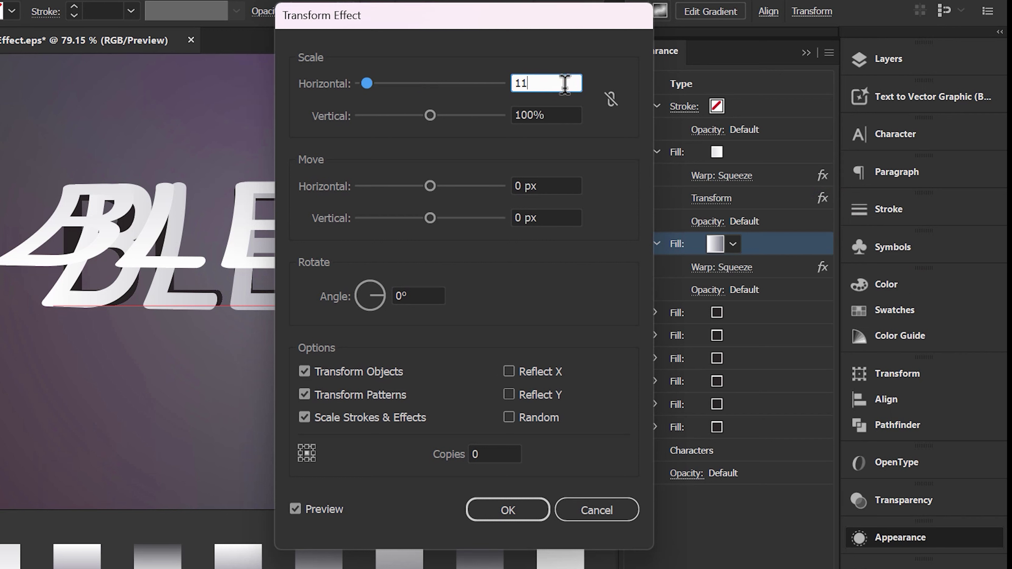
{"action": "type", "text": "4"}
{"action": "key", "text": "Tab"}
{"action": "type", "text": "7"}
{"action": "key", "text": "Tab"}
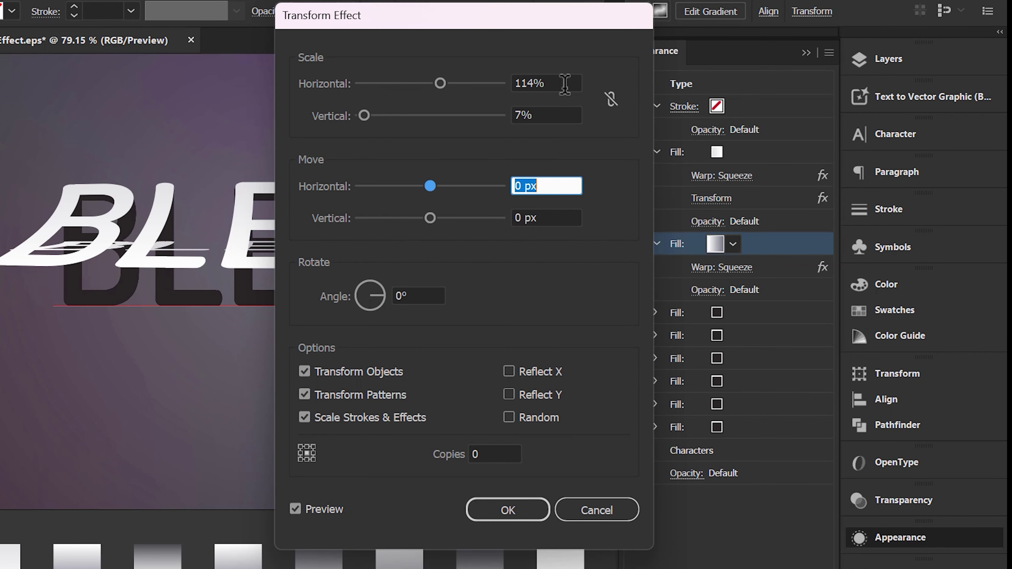
{"action": "left_click", "coordinate": [551, 108]}
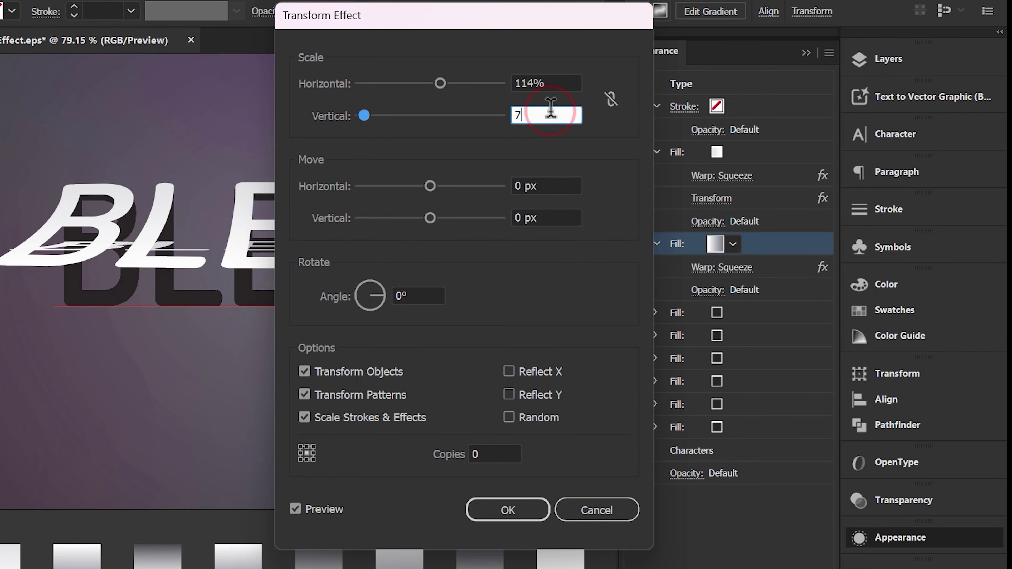
{"action": "type", "text": "4"}
{"action": "key", "text": "Tab"}
{"action": "key", "text": "Tab"}
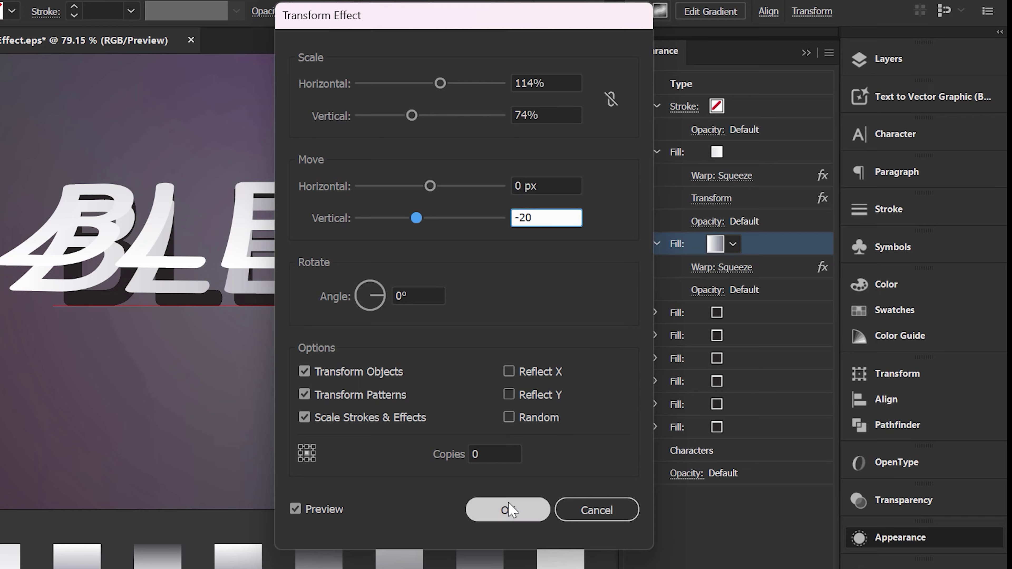
{"action": "left_click", "coordinate": [509, 512]}
{"action": "left_click", "coordinate": [770, 194]}
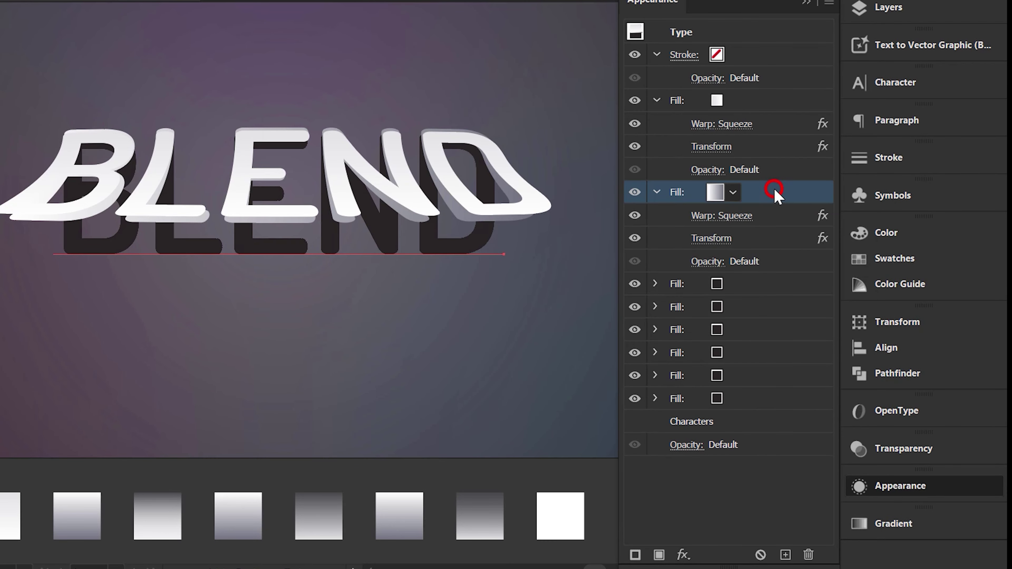
Set the second fill's gradient angle to -90°.
{"action": "left_click", "coordinate": [893, 524]}
{"action": "left_click", "coordinate": [763, 426]}
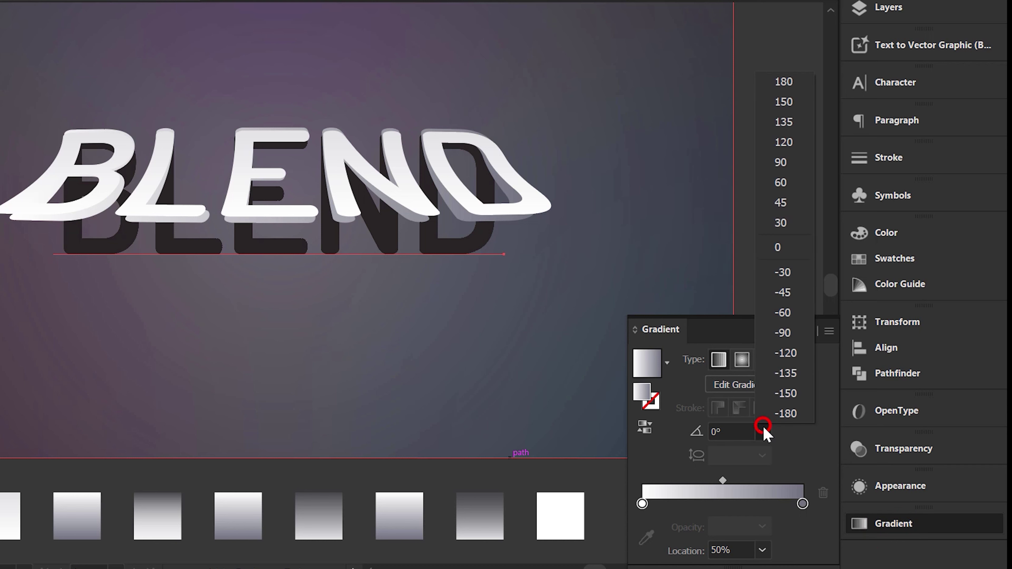
{"action": "left_click", "coordinate": [789, 332]}
{"action": "left_click", "coordinate": [900, 485]}
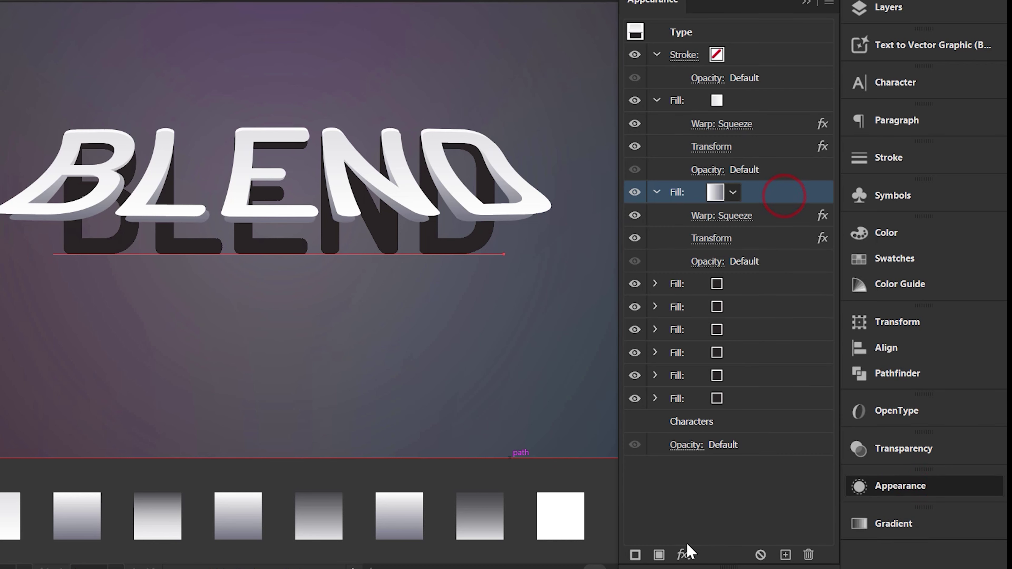
Apply an 8-pixel Gaussian Blur to the second fill.
{"action": "left_click", "coordinate": [684, 553]}
{"action": "left_click", "coordinate": [759, 381]}
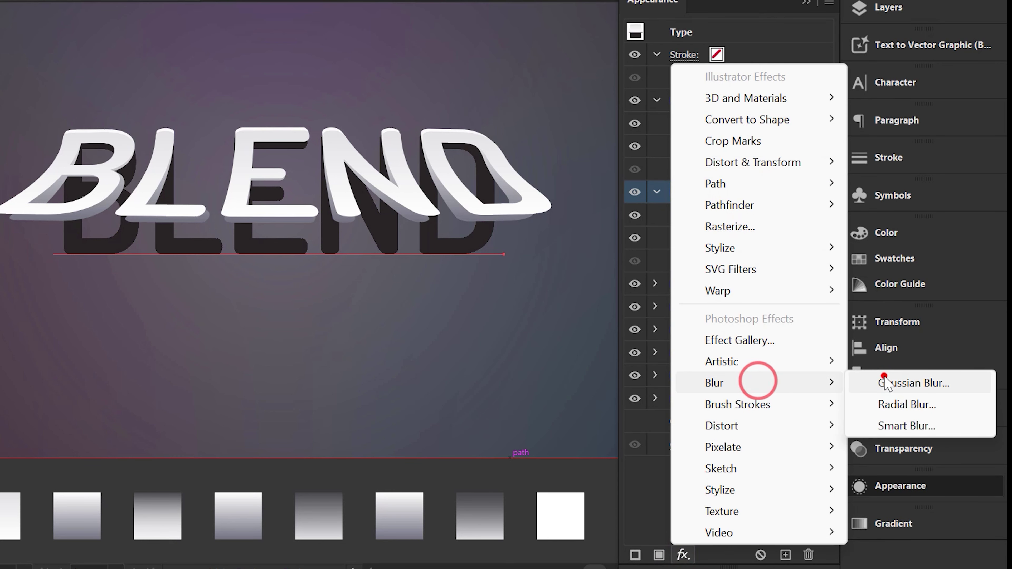
{"action": "left_click", "coordinate": [885, 383]}
{"action": "double_click", "coordinate": [520, 240]}
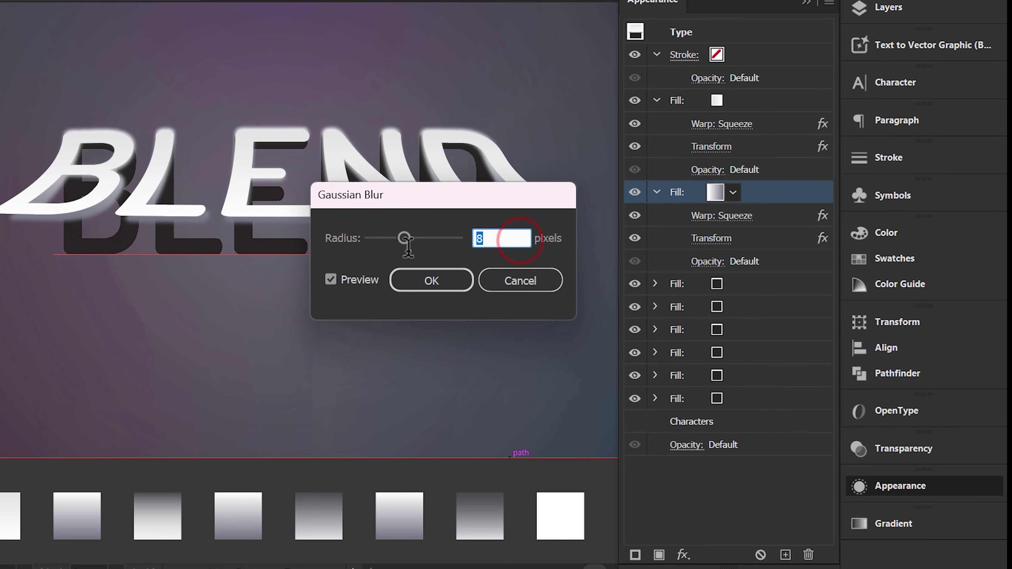
{"action": "key", "text": "Return"}
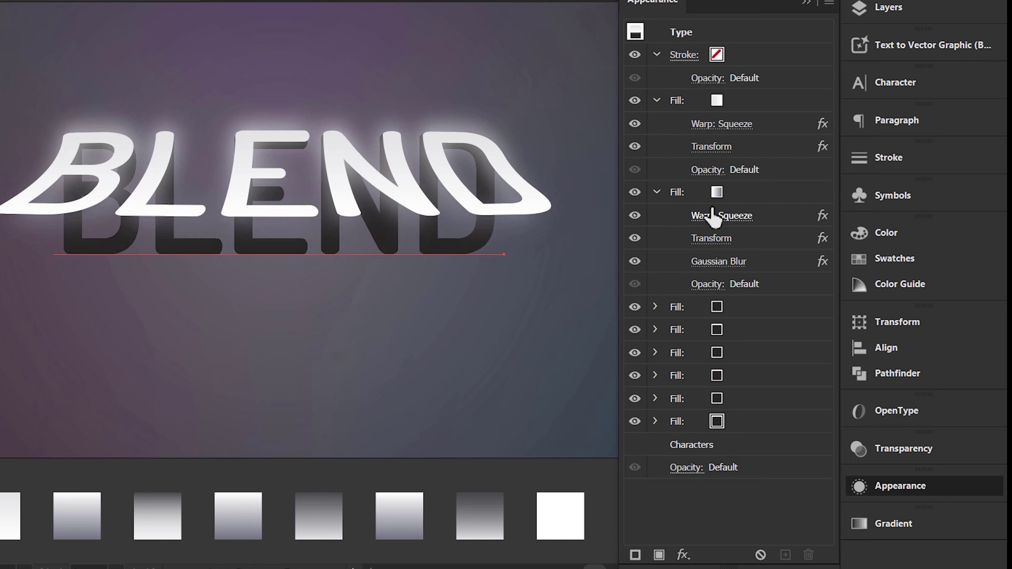
Set the second fill's blending mode to Multiply.
{"action": "left_click", "coordinate": [742, 193]}
{"action": "left_click", "coordinate": [717, 284]}
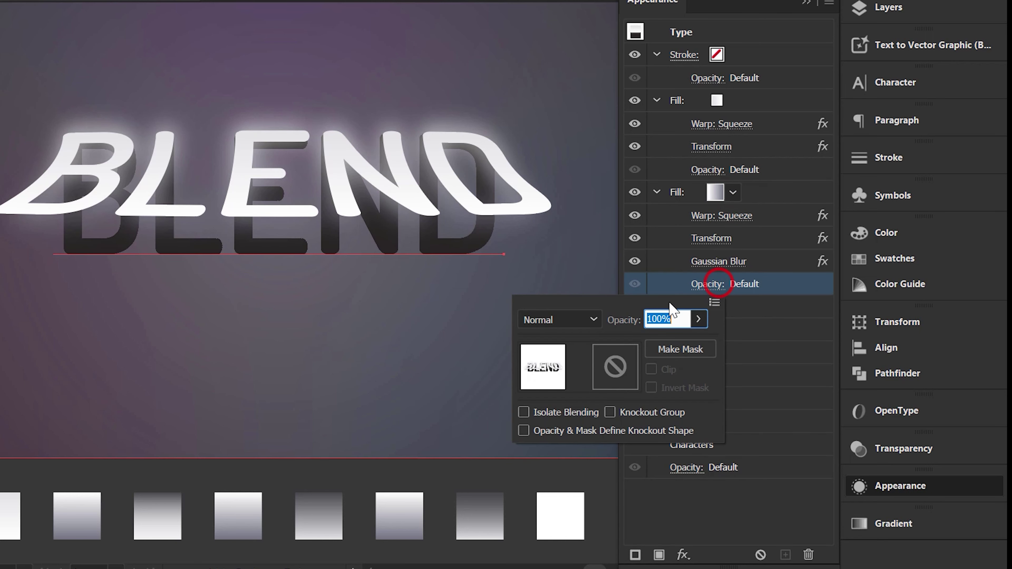
{"action": "left_click", "coordinate": [582, 326]}
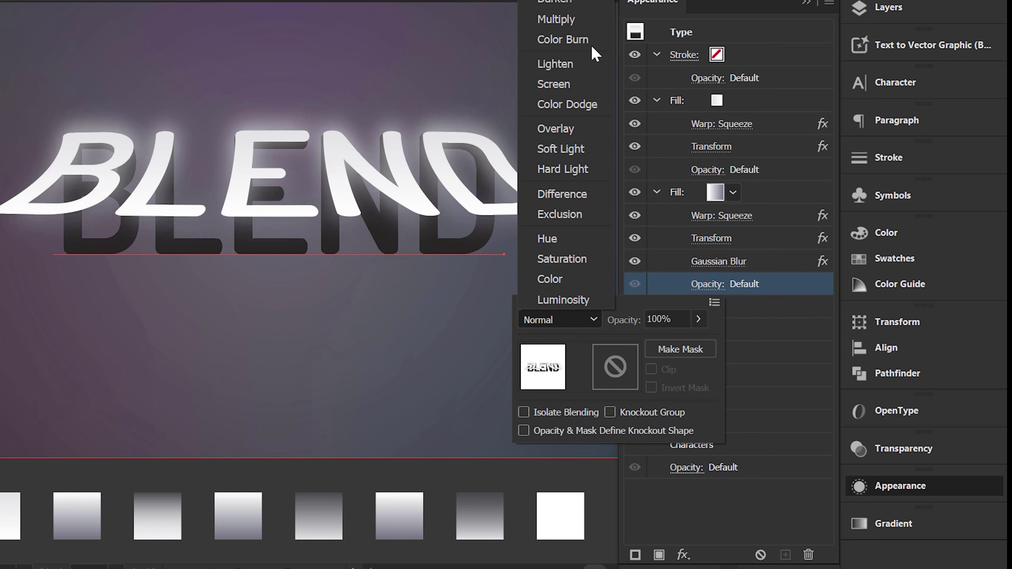
{"action": "left_click", "coordinate": [594, 9]}
{"action": "left_click", "coordinate": [771, 284]}
{"action": "left_click", "coordinate": [769, 307]}
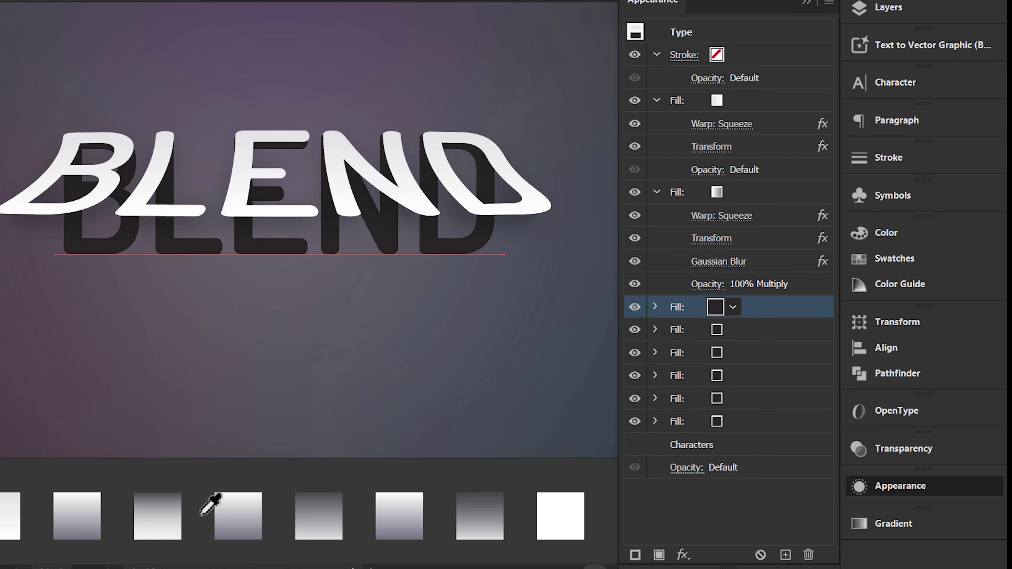
Fill the third layer with the sampled gradient and set its angle to -90°.
{"action": "left_click", "coordinate": [168, 518]}
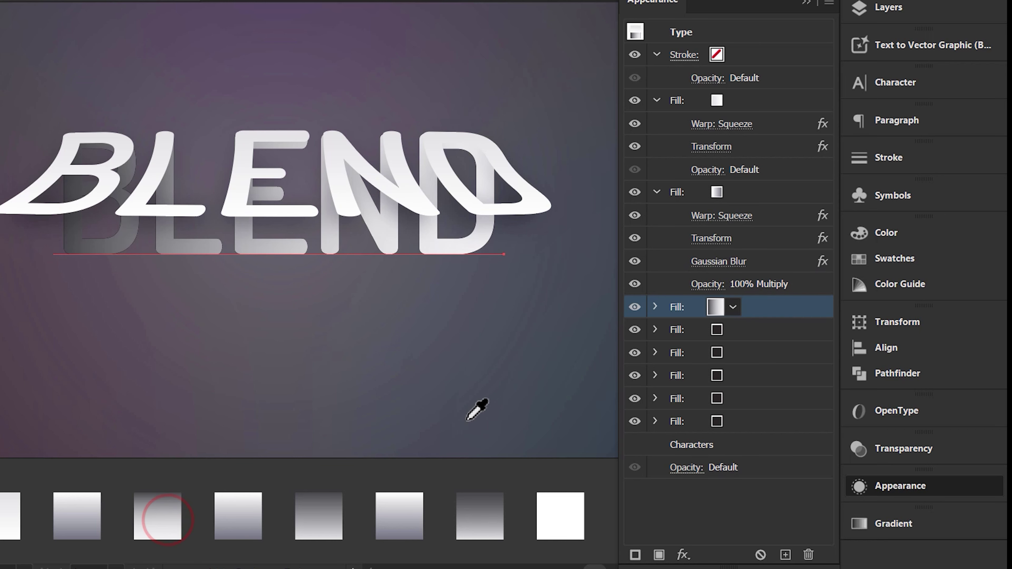
{"action": "left_click", "coordinate": [857, 523]}
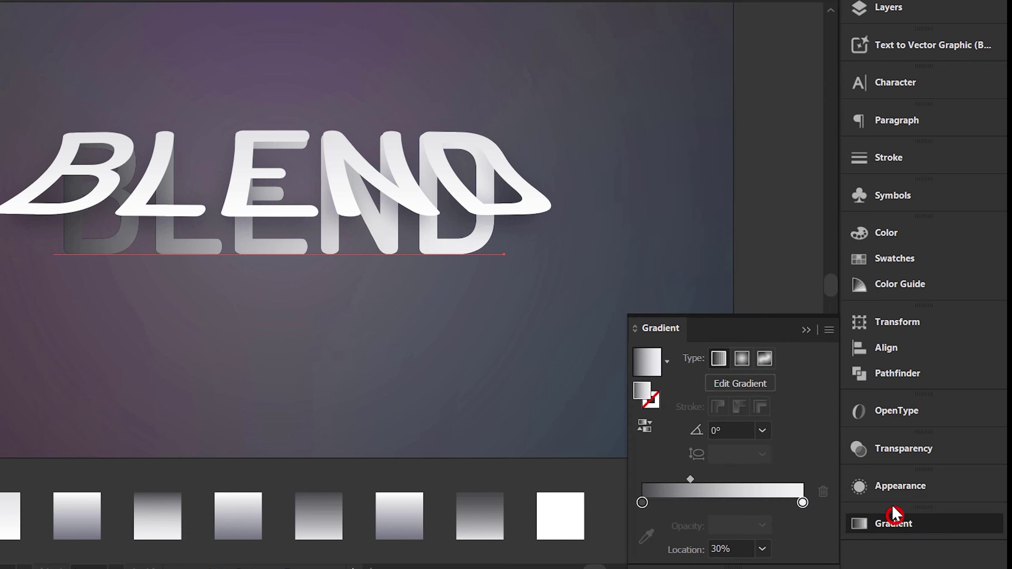
{"action": "left_click", "coordinate": [756, 430]}
{"action": "left_click", "coordinate": [779, 333]}
{"action": "left_click", "coordinate": [925, 485]}
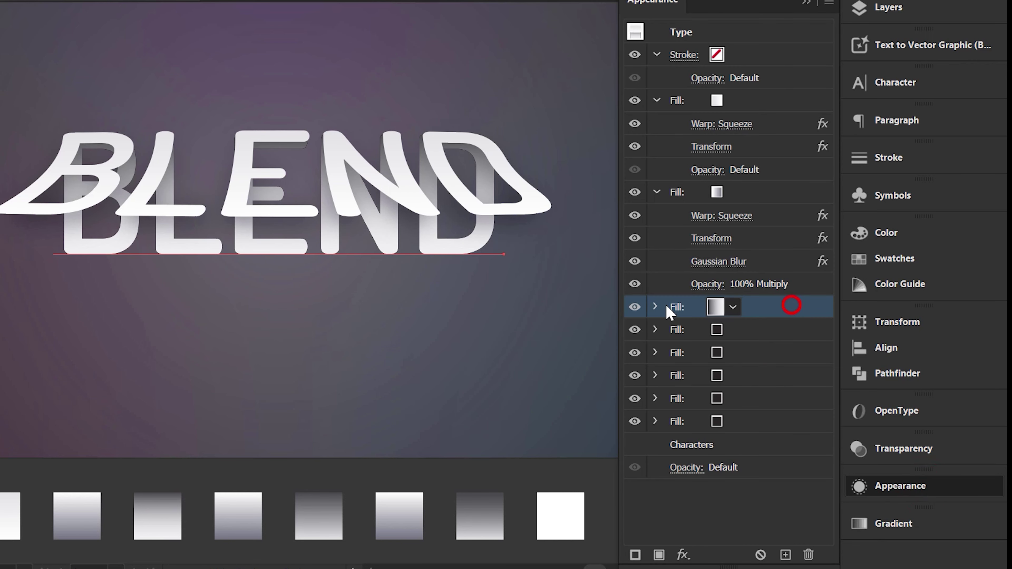
Add a Squeeze warp to the third fill with Bend 10% and Vertical distortion 10%.
{"action": "left_click", "coordinate": [655, 306]}
{"action": "left_click", "coordinate": [683, 554]}
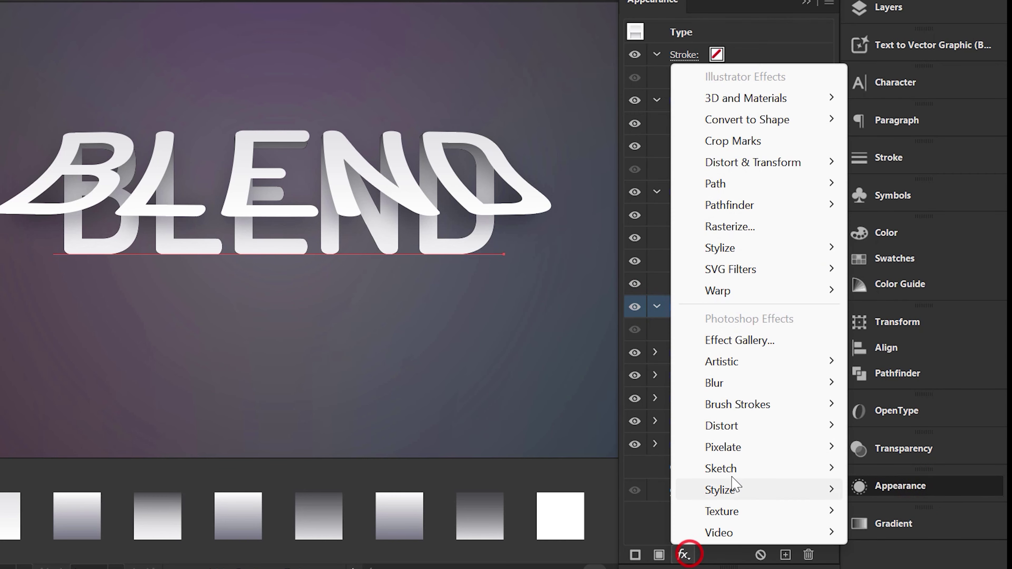
{"action": "left_click", "coordinate": [760, 293]}
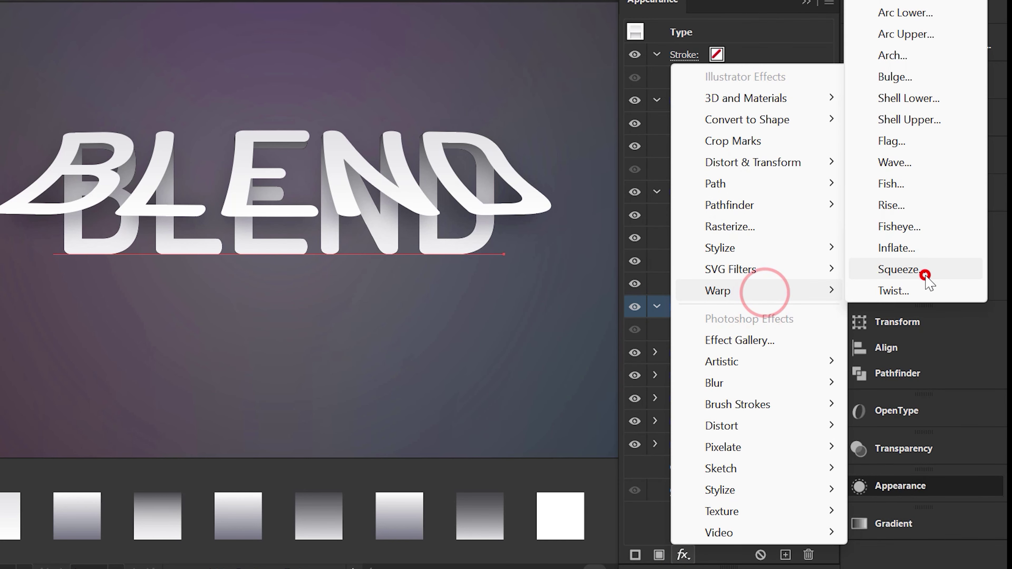
{"action": "left_click", "coordinate": [924, 267]}
{"action": "double_click", "coordinate": [677, 200]}
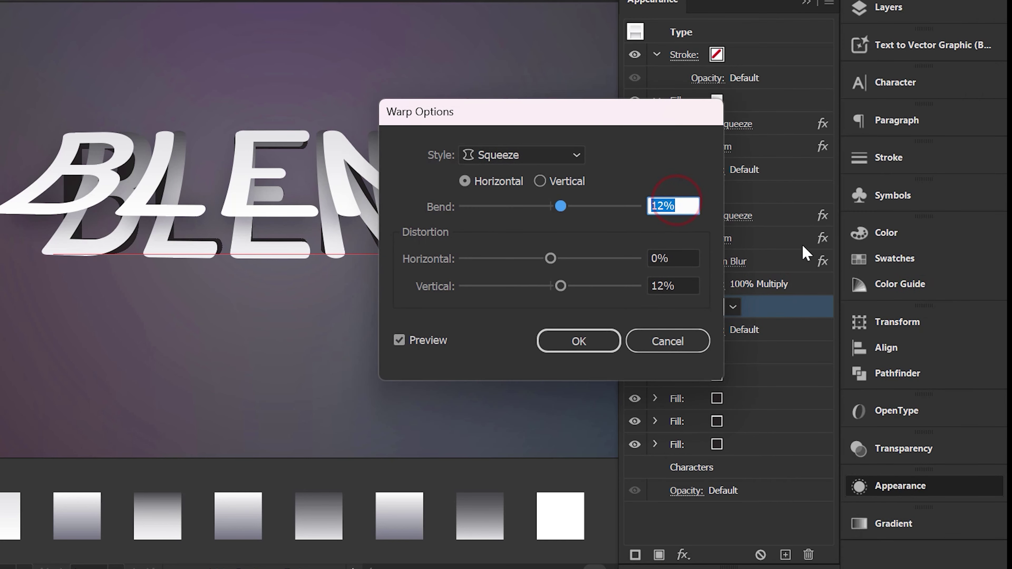
{"action": "type", "text": "10"}
{"action": "key", "text": "Tab"}
{"action": "key", "text": "Tab"}
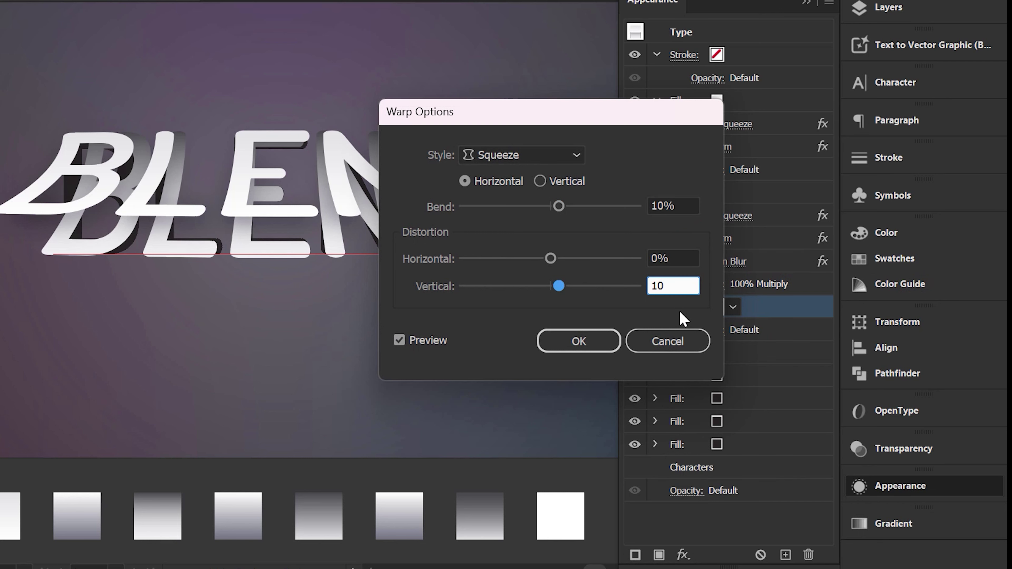
{"action": "left_click", "coordinate": [578, 340]}
{"action": "left_click", "coordinate": [753, 305]}
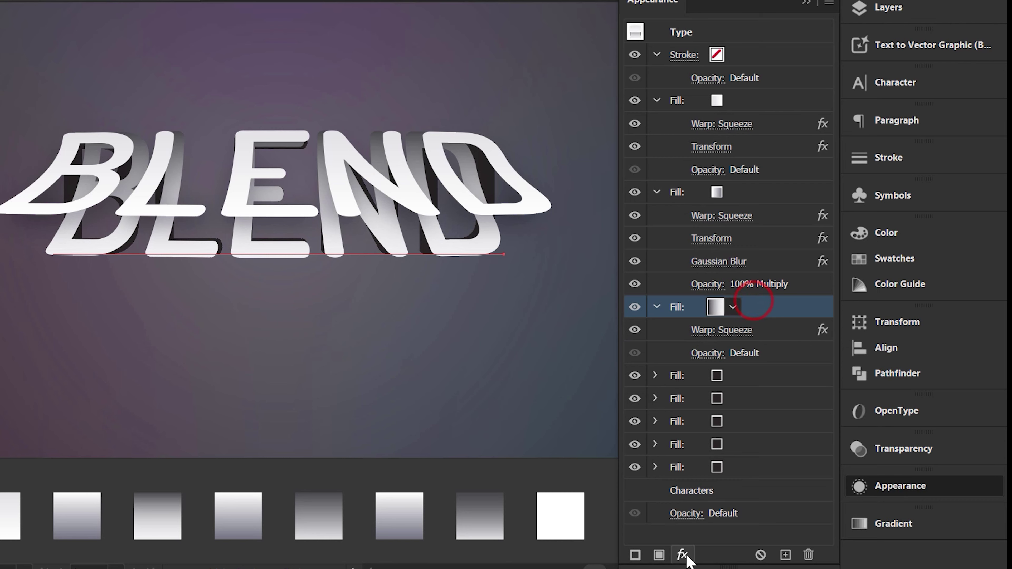
Add a Transform effect scaling the third fill to 112% wide and 82% tall, shifted upward.
{"action": "left_click", "coordinate": [683, 556]}
{"action": "left_click", "coordinate": [801, 155]}
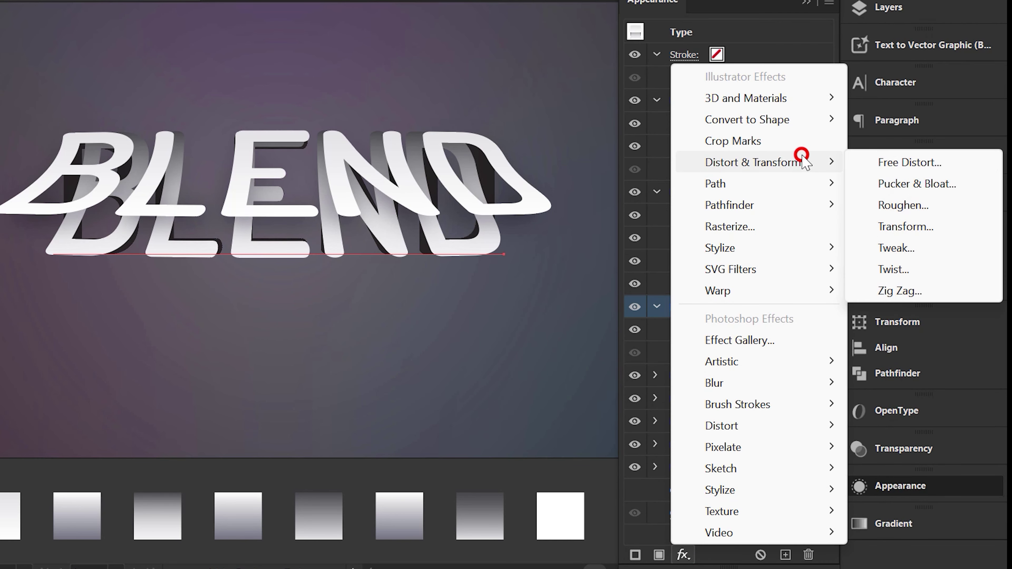
{"action": "left_click", "coordinate": [935, 226]}
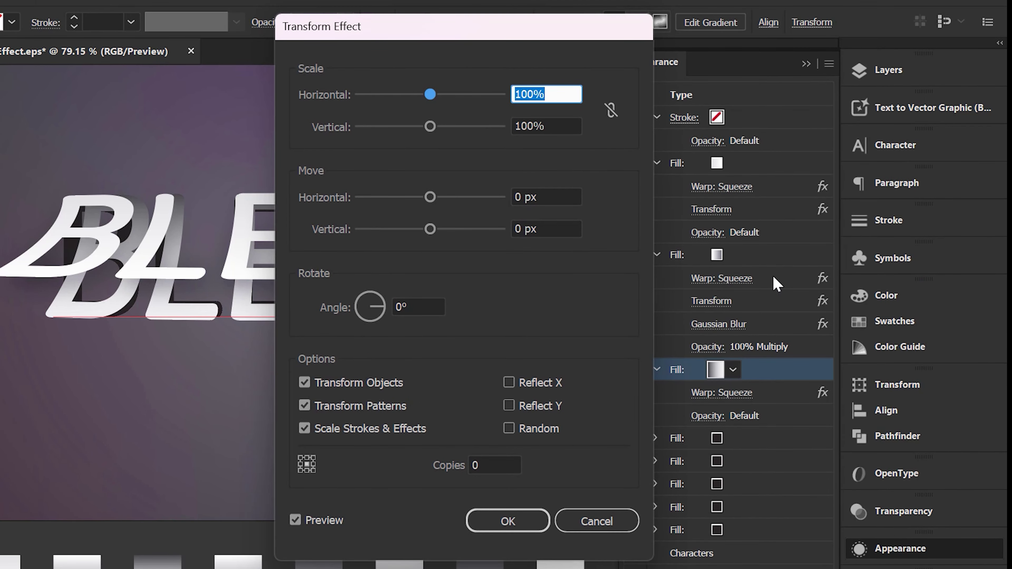
{"action": "type", "text": "112"}
{"action": "key", "text": "Tab"}
{"action": "type", "text": "82"}
{"action": "key", "text": "Tab"}
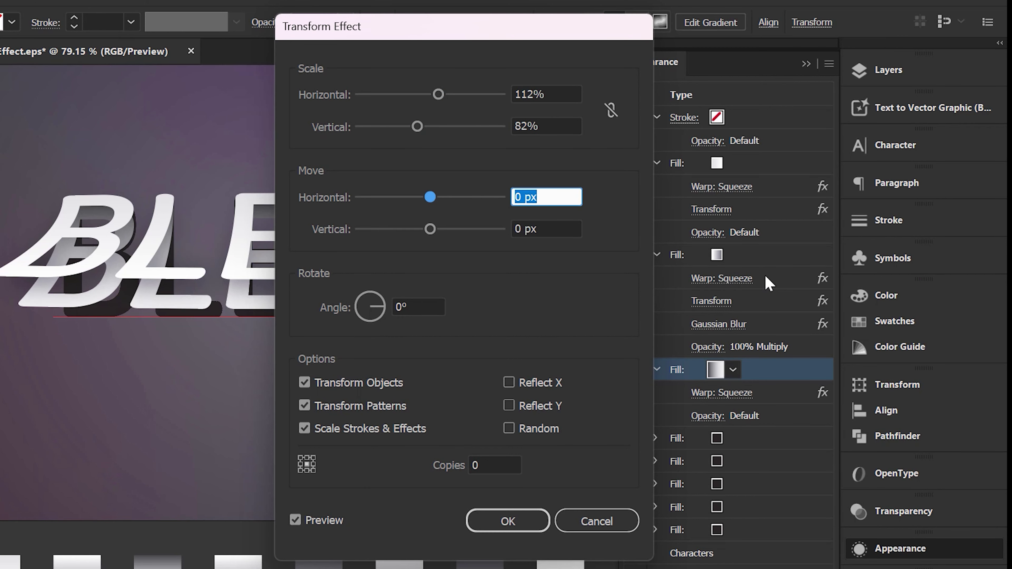
{"action": "type", "text": "0"}
{"action": "key", "text": "Tab"}
{"action": "type", "text": "-12"}
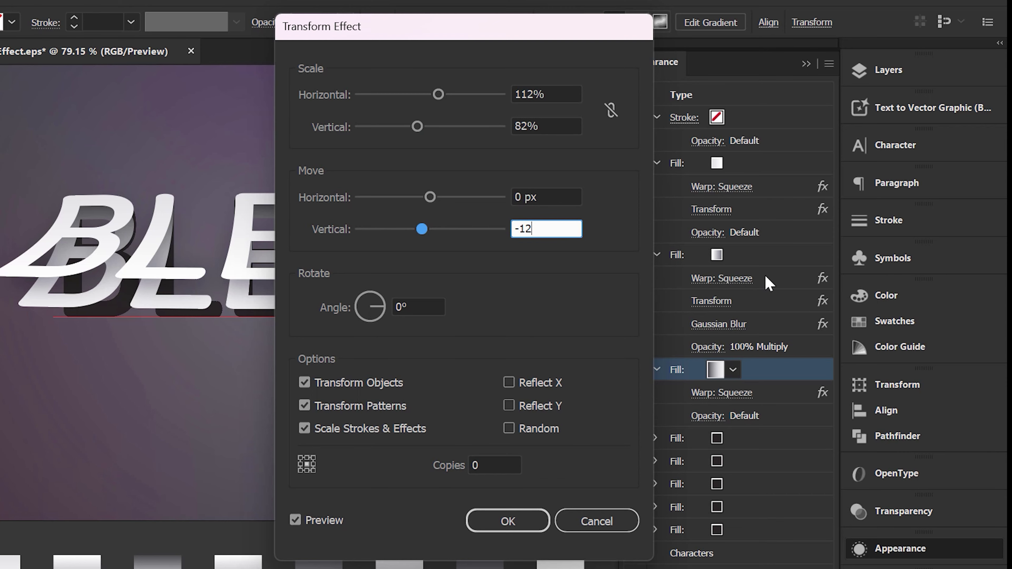
{"action": "key", "text": "Return"}
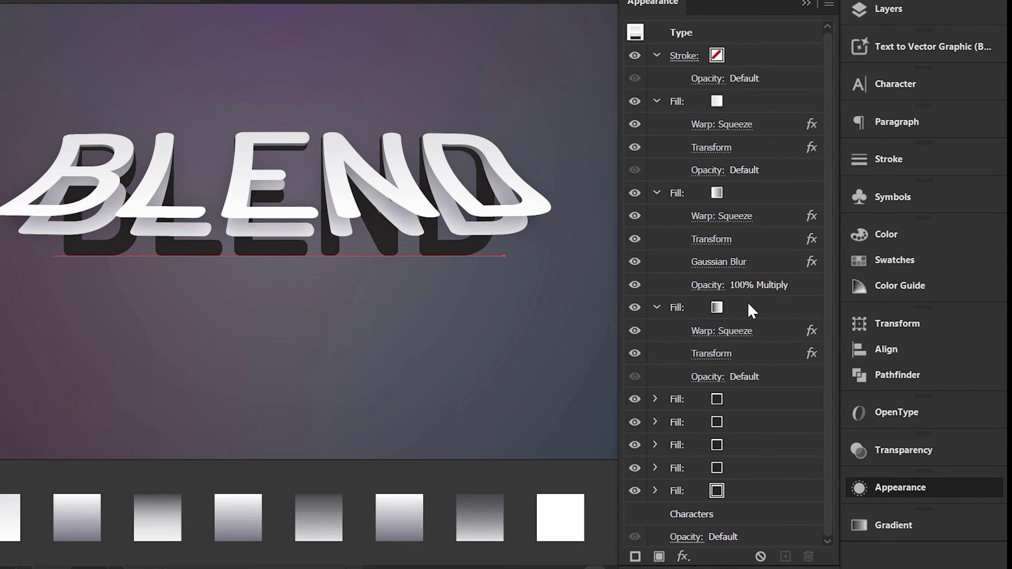
{"action": "left_click", "coordinate": [781, 309]}
{"action": "left_click", "coordinate": [761, 404]}
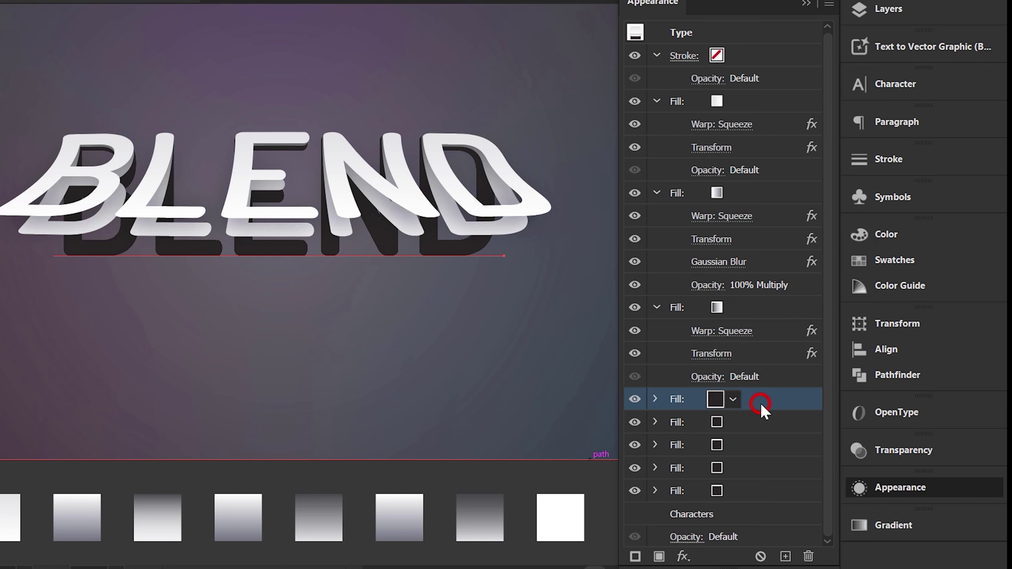
Sample the white-to-gray gradient into the next fill and set its angle to -90°.
{"action": "left_click", "coordinate": [250, 515]}
{"action": "left_click", "coordinate": [654, 399]}
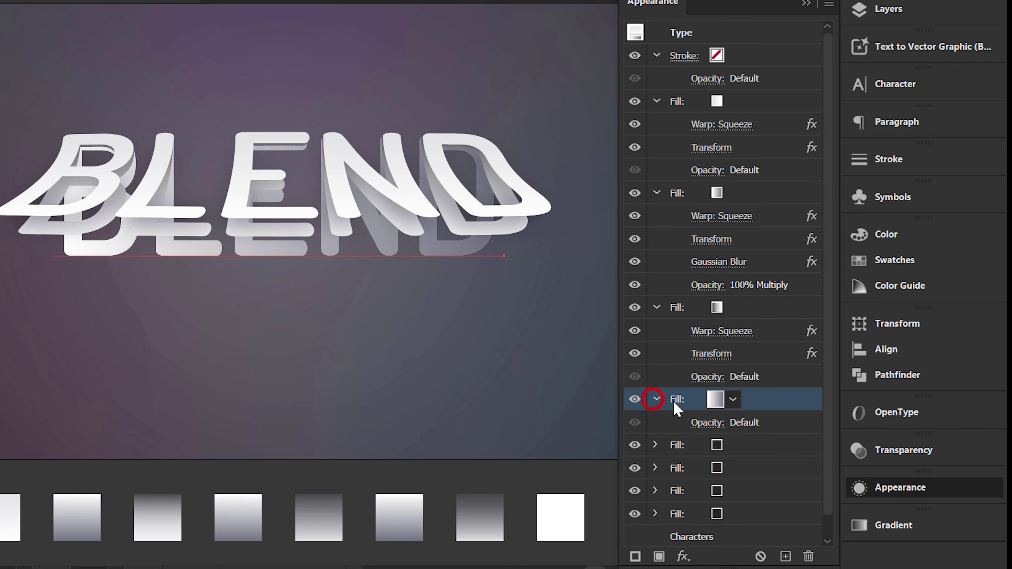
{"action": "scroll", "coordinate": [750, 411], "scroll_direction": "down", "scroll_amount": 1}
{"action": "left_click", "coordinate": [893, 526]}
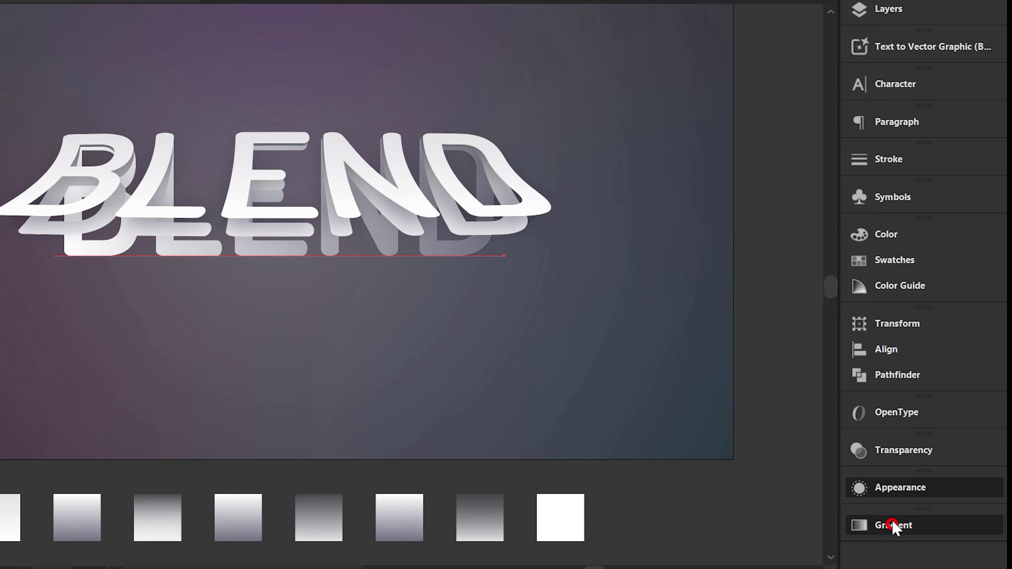
{"action": "left_click", "coordinate": [761, 435]}
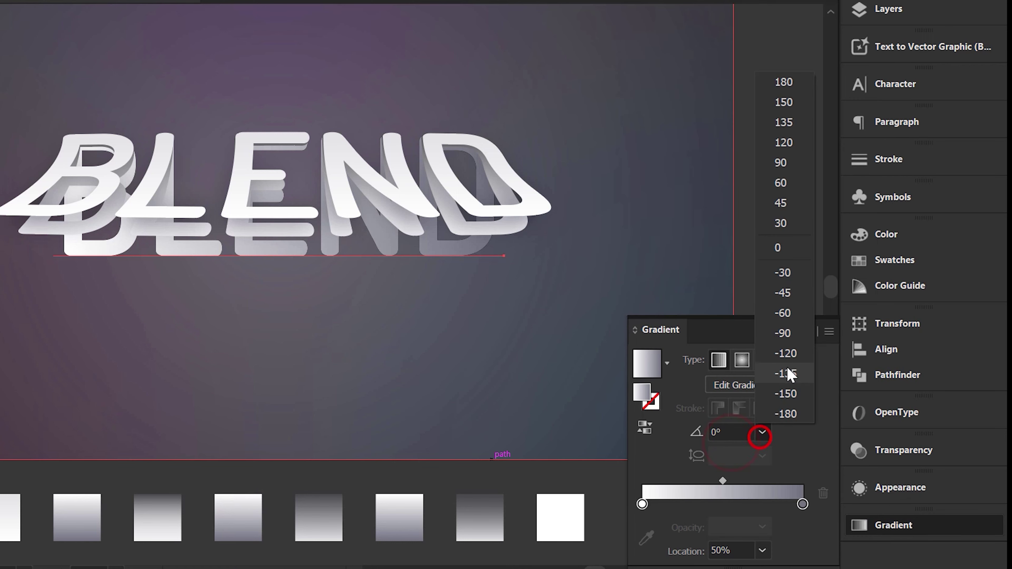
{"action": "left_click", "coordinate": [788, 338]}
{"action": "left_click", "coordinate": [879, 495]}
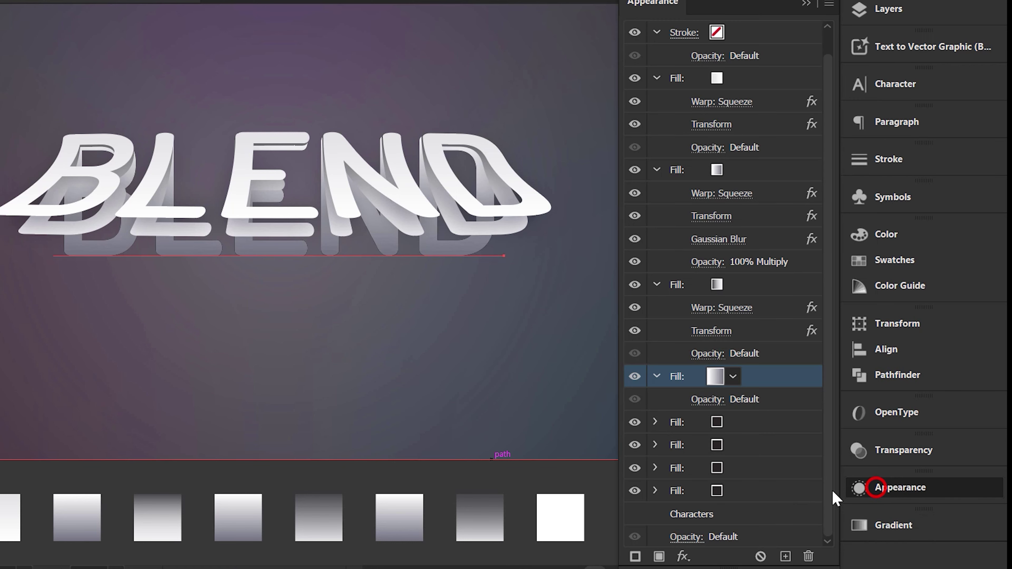
Apply a Squeeze warp with 7% bend and 10% vertical distortion to that fill.
{"action": "left_click", "coordinate": [683, 555]}
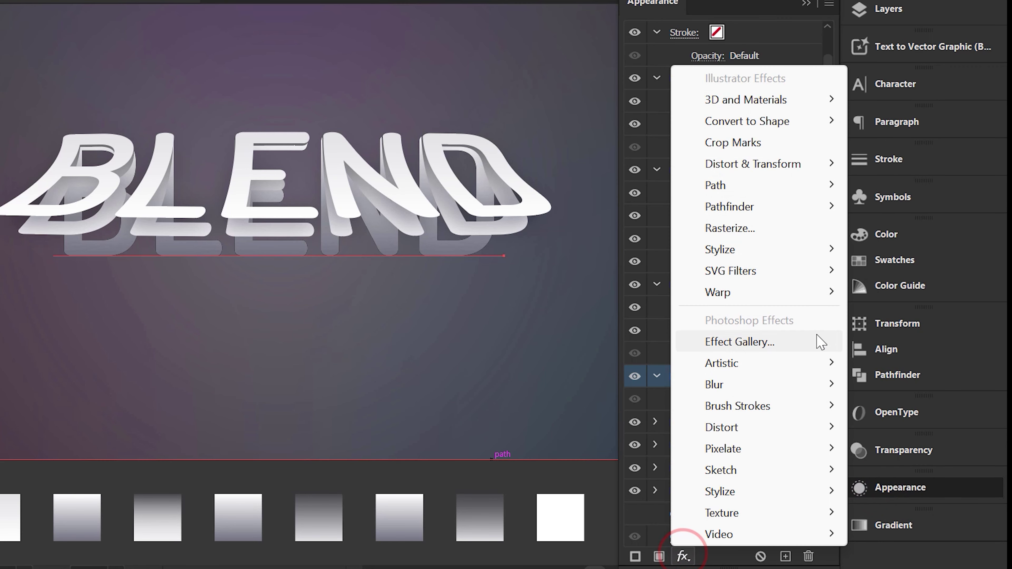
{"action": "left_click", "coordinate": [833, 291]}
{"action": "left_click", "coordinate": [881, 272]}
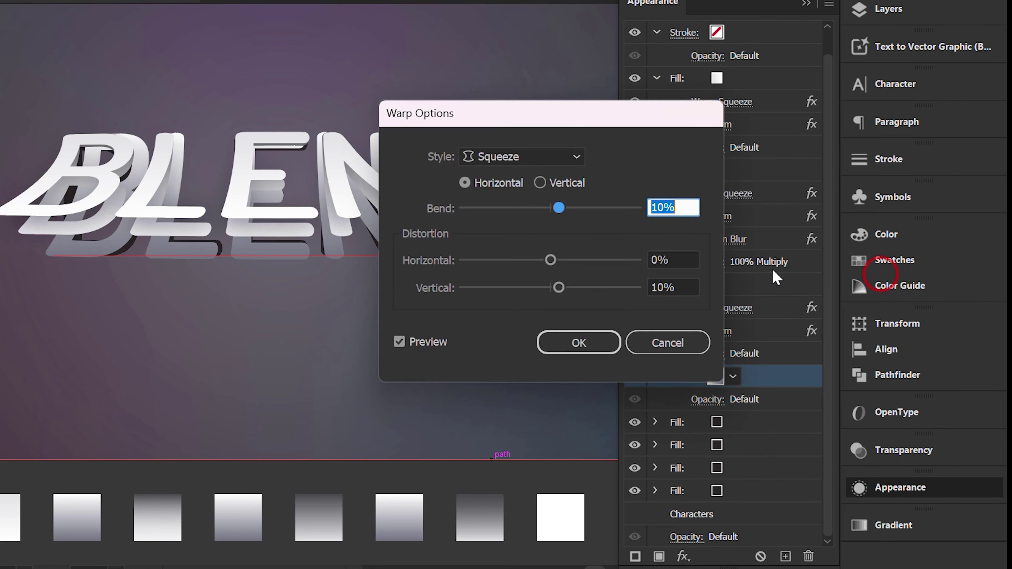
{"action": "type", "text": "7"}
{"action": "key", "text": "Tab"}
{"action": "key", "text": "Tab"}
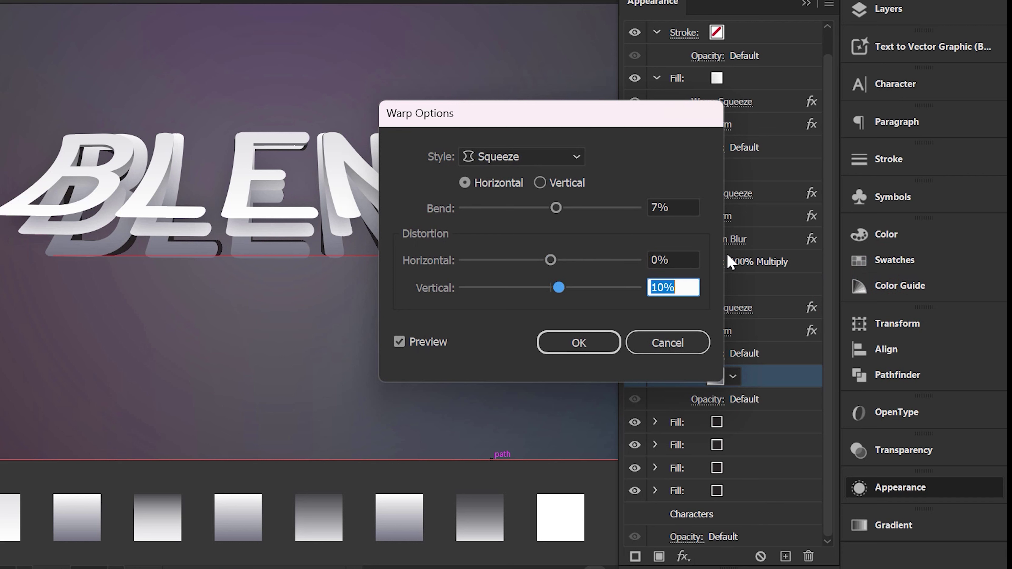
{"action": "type", "text": "7"}
{"action": "key", "text": "Return"}
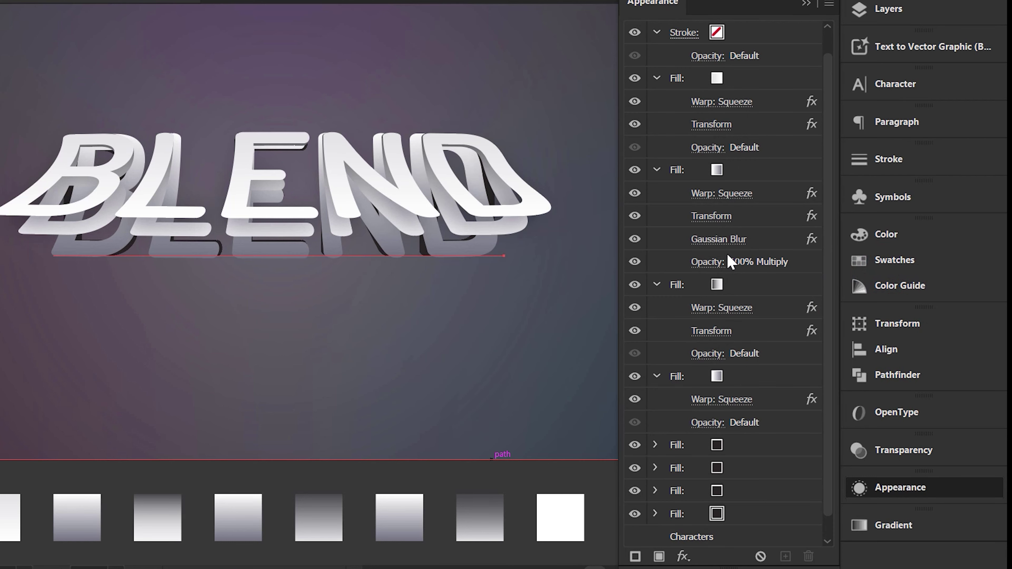
{"action": "left_click", "coordinate": [759, 393]}
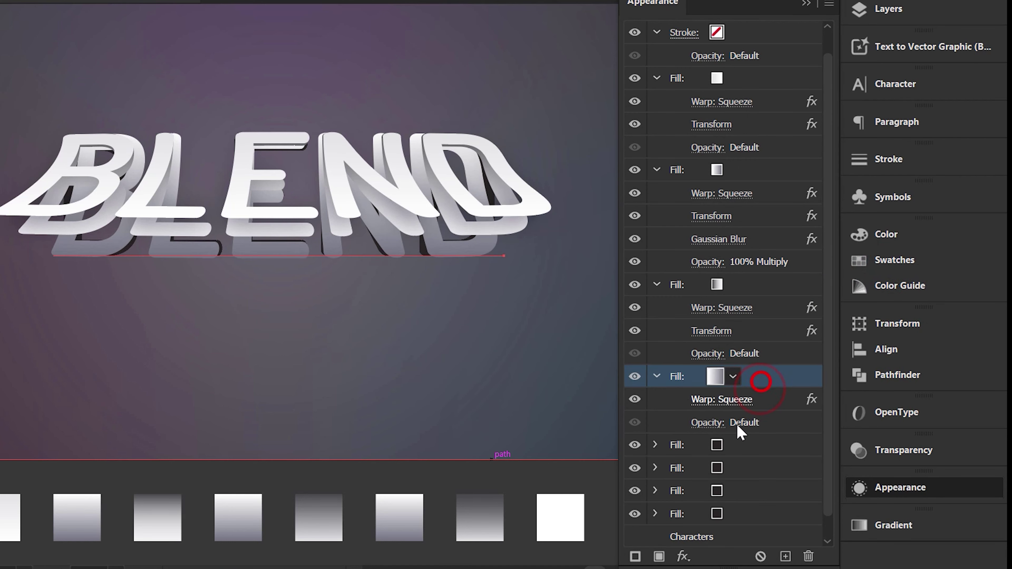
Add a Transform effect to the fourth fill: 108% wide, 86% tall, moved -8 px vertically.
{"action": "left_click", "coordinate": [682, 557]}
{"action": "left_click", "coordinate": [837, 153]}
{"action": "left_click", "coordinate": [910, 228]}
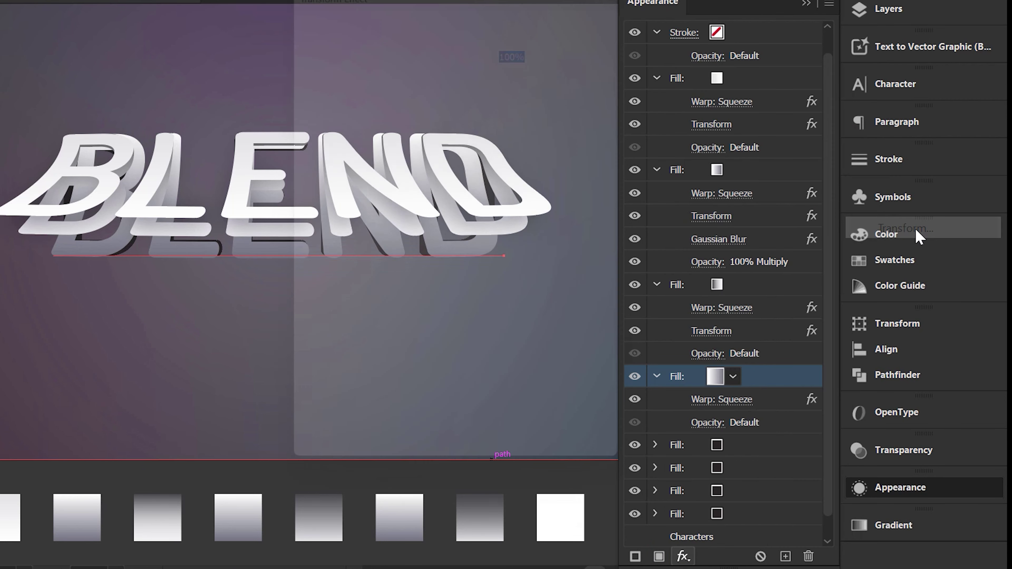
{"action": "type", "text": "108"}
{"action": "key", "text": "Tab"}
{"action": "type", "text": "86"}
{"action": "key", "text": "Tab"}
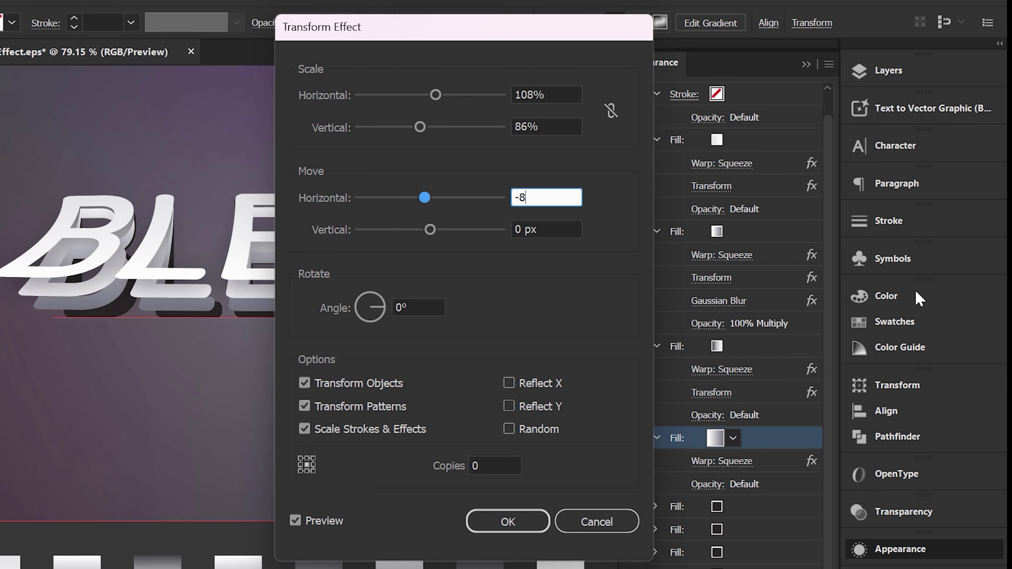
{"action": "key", "text": "Tab"}
{"action": "type", "text": "-8"}
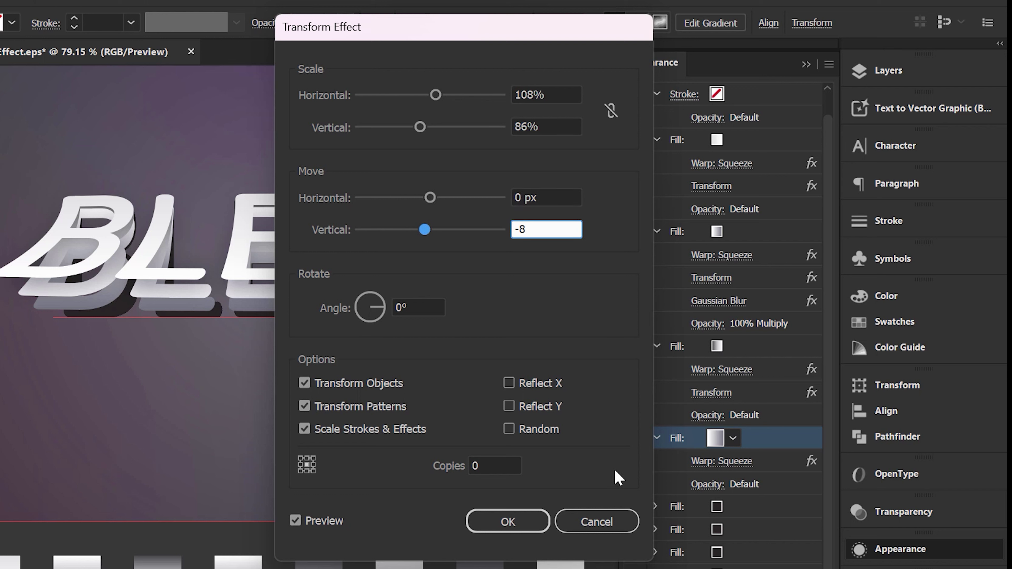
{"action": "left_click", "coordinate": [489, 518]}
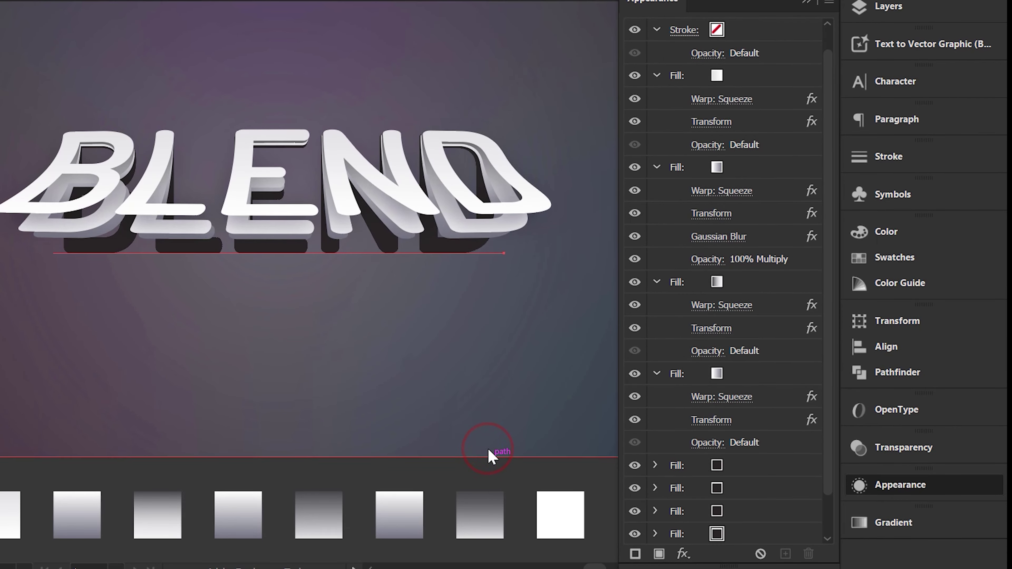
{"action": "left_click", "coordinate": [746, 376]}
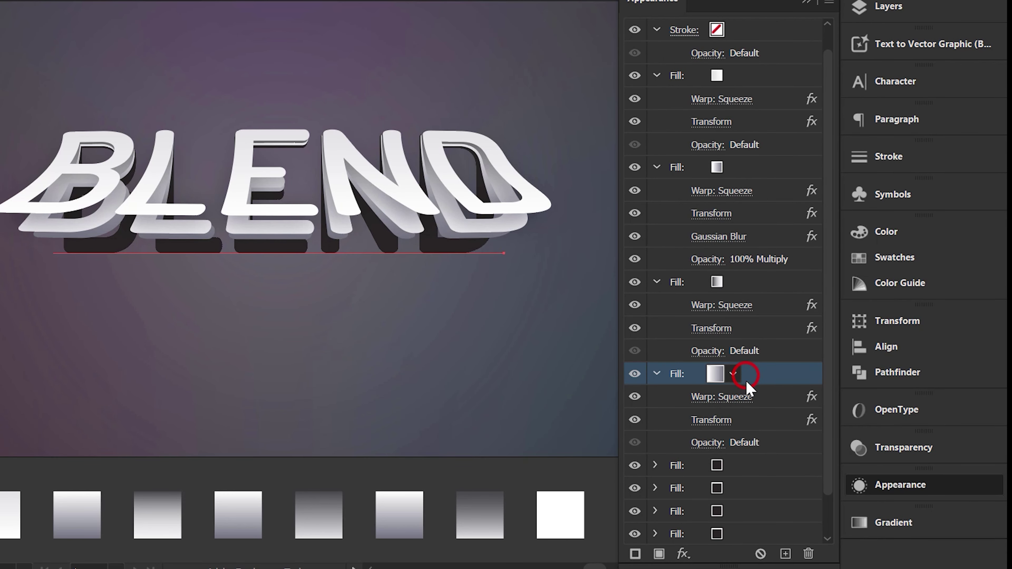
Add a Gaussian Blur to the fourth gradient fill.
{"action": "left_click", "coordinate": [683, 554]}
{"action": "left_click", "coordinate": [787, 384]}
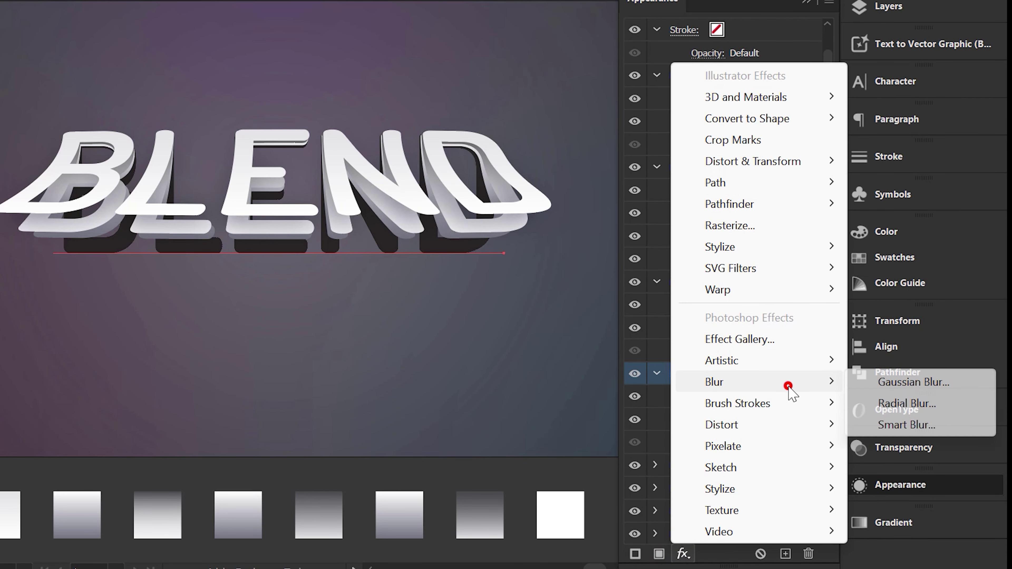
{"action": "left_click", "coordinate": [893, 383]}
{"action": "left_click", "coordinate": [515, 236]}
{"action": "left_click", "coordinate": [444, 286]}
{"action": "left_click", "coordinate": [730, 381]}
Set the blurred fill's blend mode to Multiply.
{"action": "scroll", "coordinate": [709, 398], "scroll_direction": "down", "scroll_amount": 3}
{"action": "left_click", "coordinate": [698, 397]}
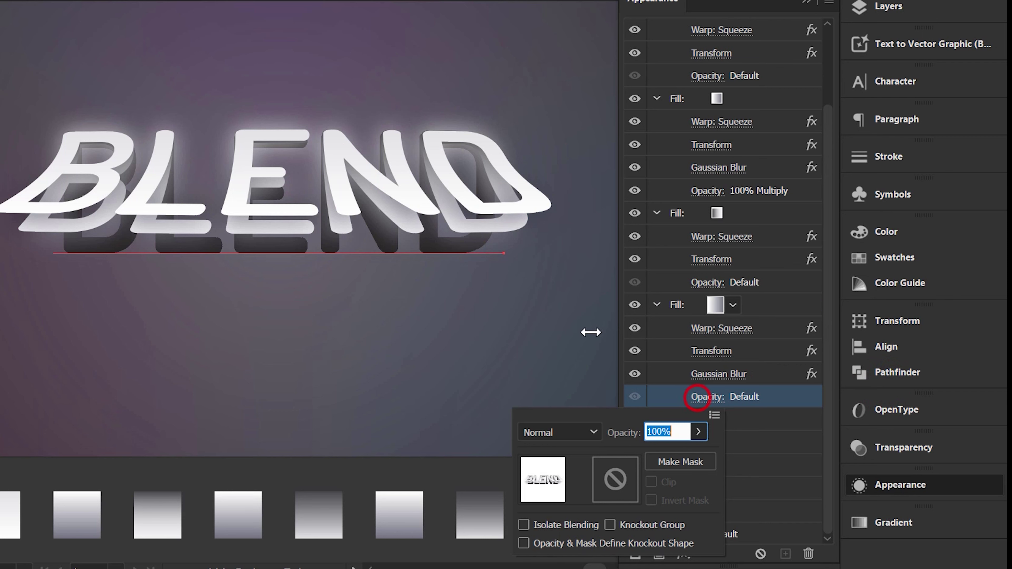
{"action": "left_click", "coordinate": [584, 433]}
{"action": "left_click", "coordinate": [579, 129]}
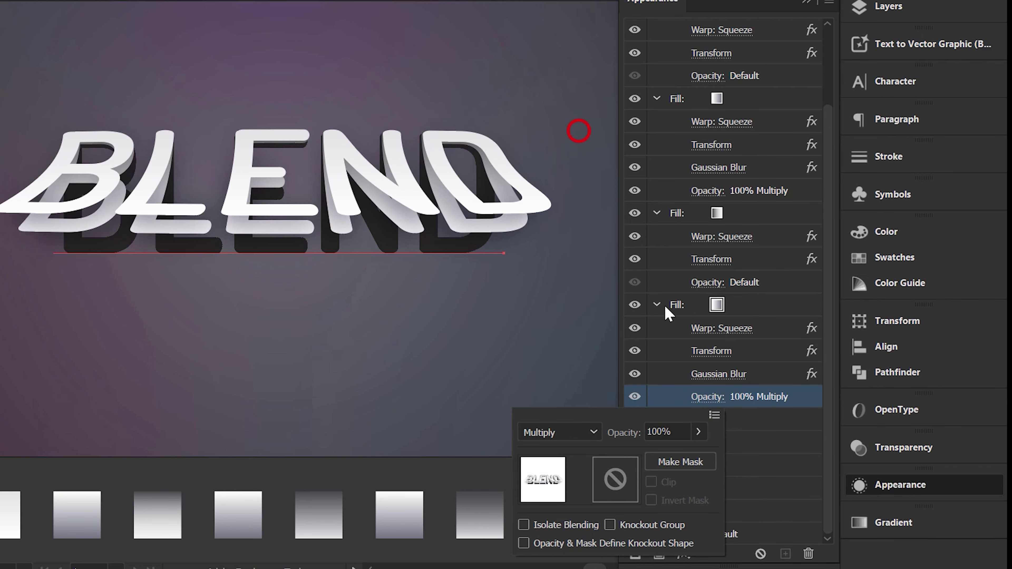
{"action": "left_click", "coordinate": [777, 397]}
{"action": "left_click", "coordinate": [732, 419]}
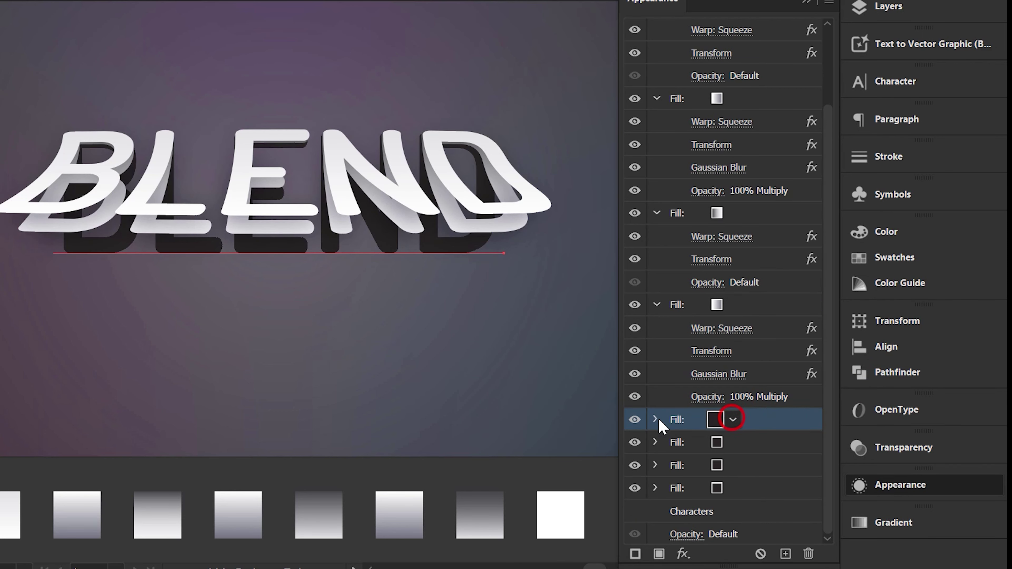
Sample the gray gradient into the black fill and set its angle to -90°.
{"action": "left_click", "coordinate": [657, 419]}
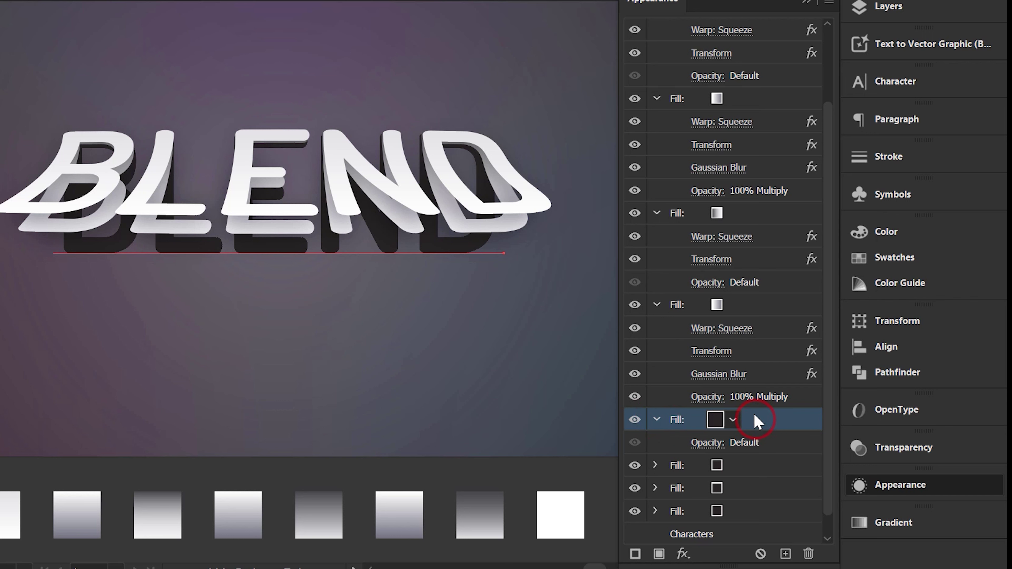
{"action": "left_click", "coordinate": [315, 526]}
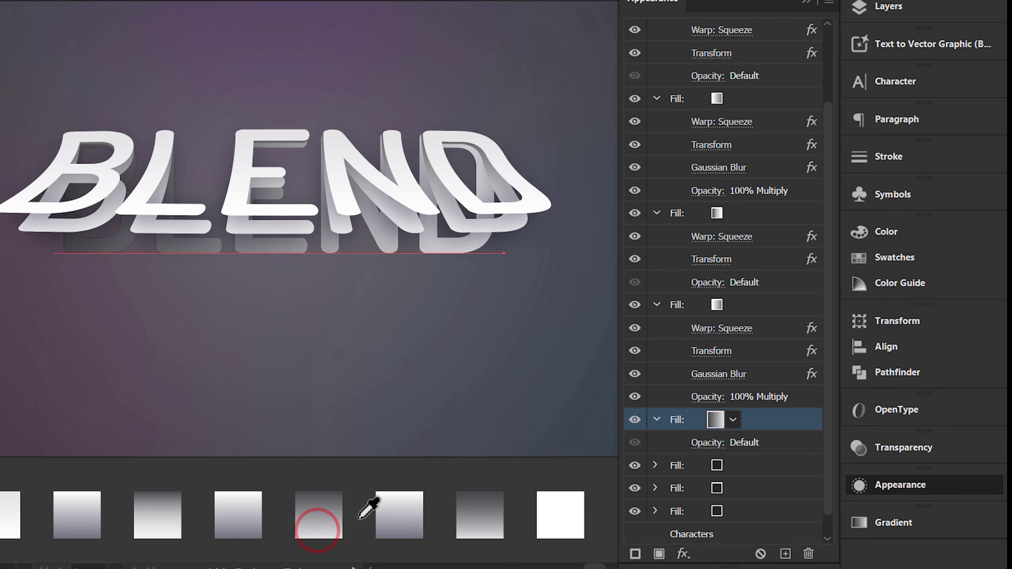
{"action": "left_click", "coordinate": [891, 524]}
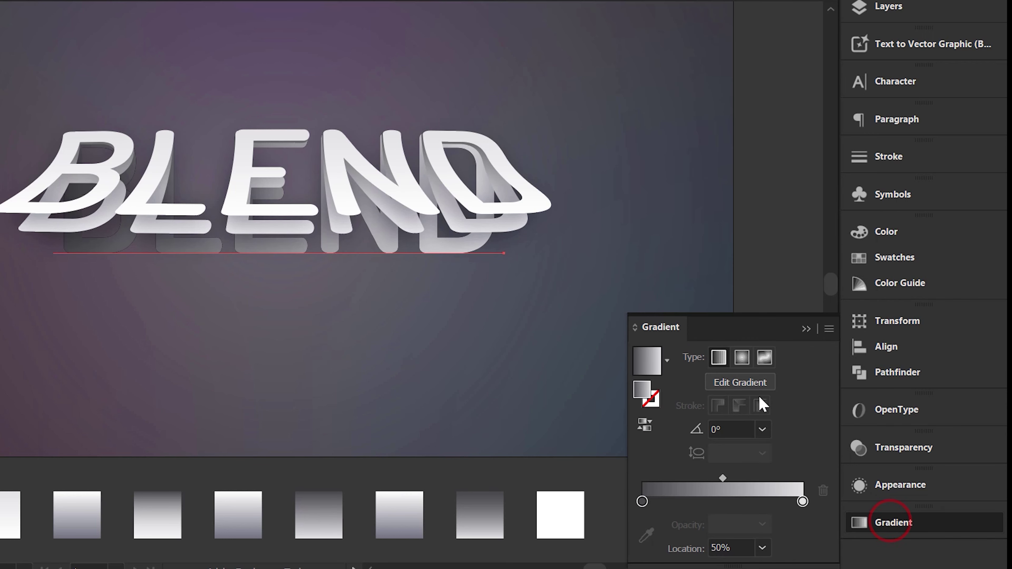
{"action": "left_click", "coordinate": [761, 430]}
{"action": "left_click", "coordinate": [782, 331]}
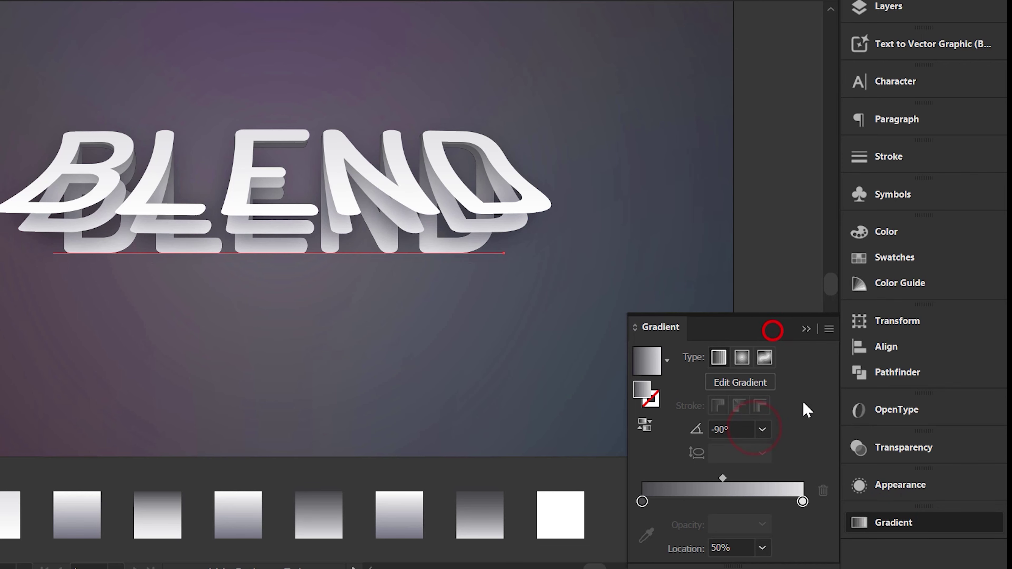
{"action": "left_click", "coordinate": [807, 330]}
{"action": "left_click", "coordinate": [868, 485]}
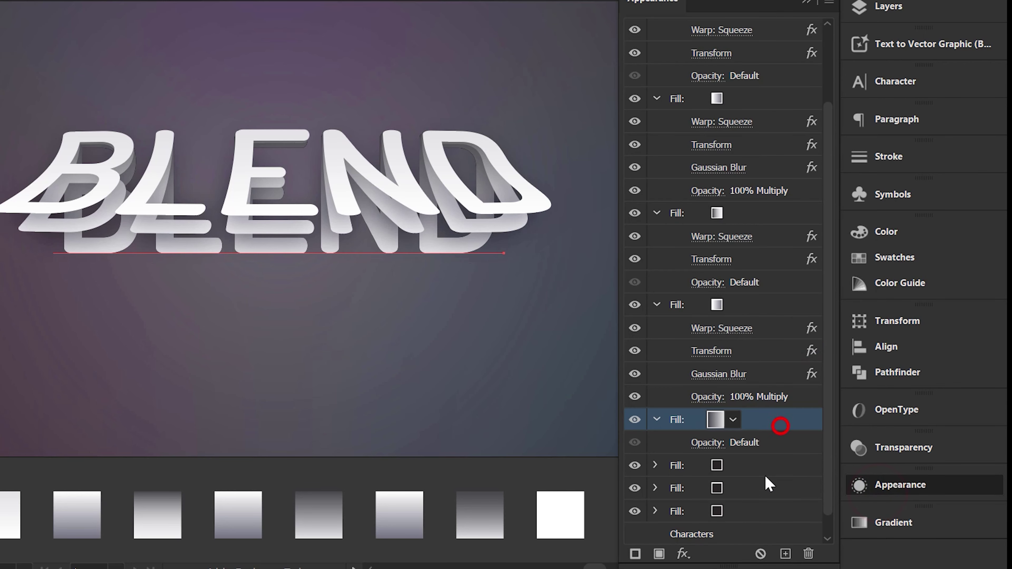
Apply a Squeeze warp with 5% bend and 7% vertical distortion to the fifth fill.
{"action": "left_click", "coordinate": [683, 552]}
{"action": "left_click", "coordinate": [784, 296]}
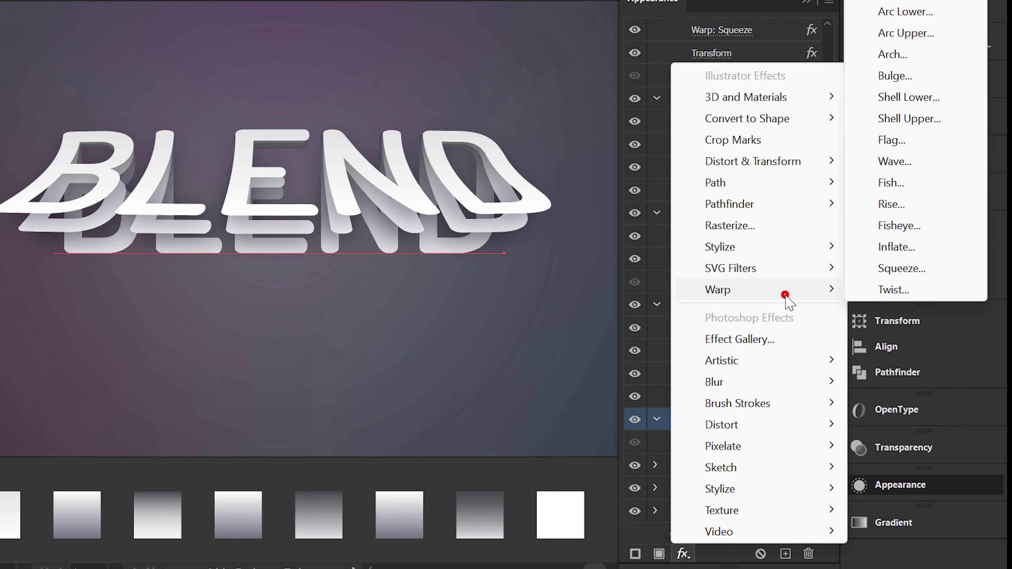
{"action": "left_click", "coordinate": [873, 267]}
{"action": "left_click_drag", "start_coordinate": [694, 199], "coordinate": [651, 204]}
{"action": "type", "text": "5"}
{"action": "key", "text": "Tab"}
{"action": "key", "text": "Tab"}
{"action": "type", "text": "5"}
{"action": "key", "text": "Return"}
{"action": "left_click", "coordinate": [784, 420]}
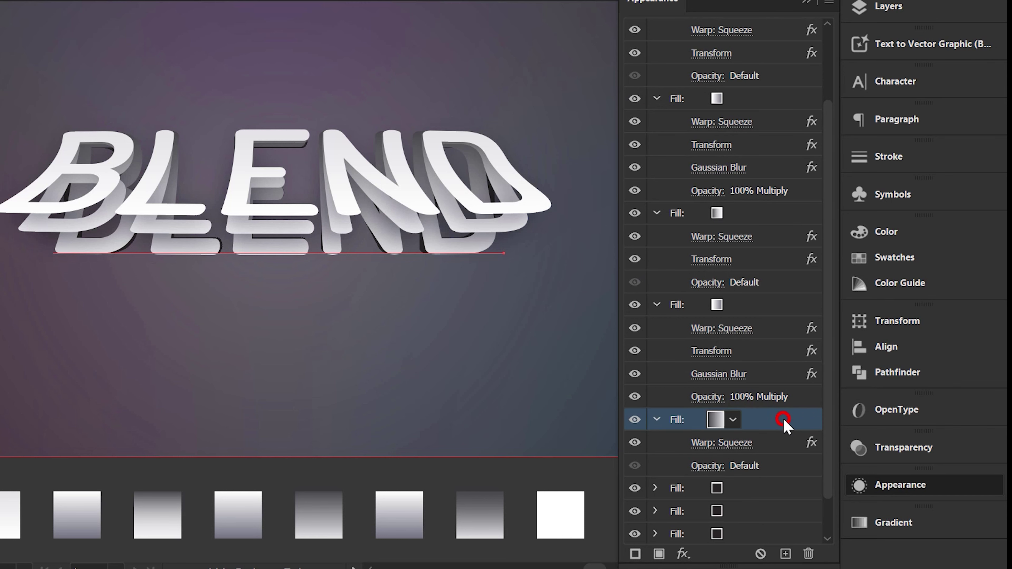
Add a Transform effect scaling the fifth fill to 105% wide and 94% tall.
{"action": "left_click", "coordinate": [683, 555]}
{"action": "mouse_move", "coordinate": [753, 161]}
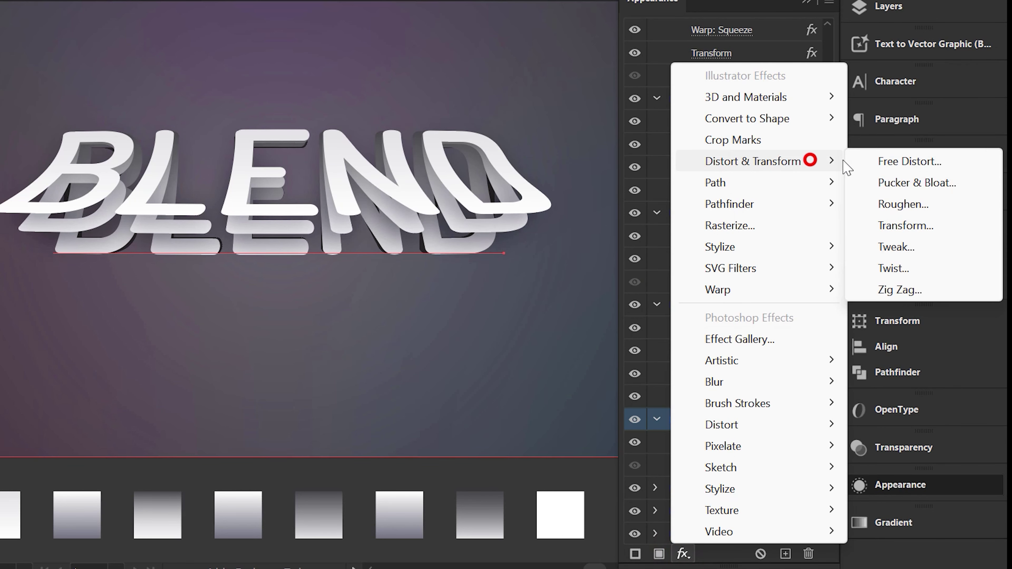
{"action": "left_click", "coordinate": [916, 226]}
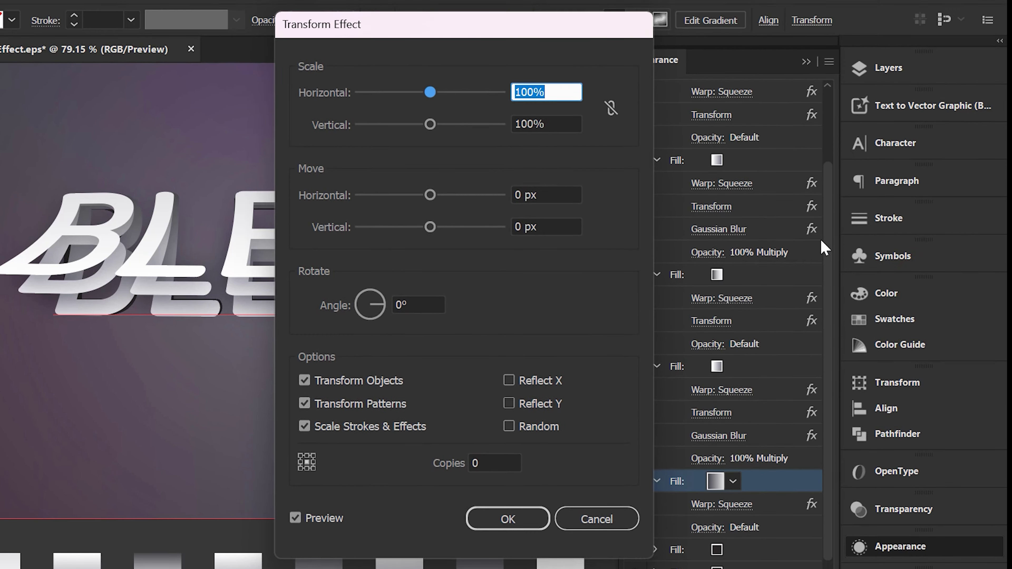
{"action": "type", "text": "1"}
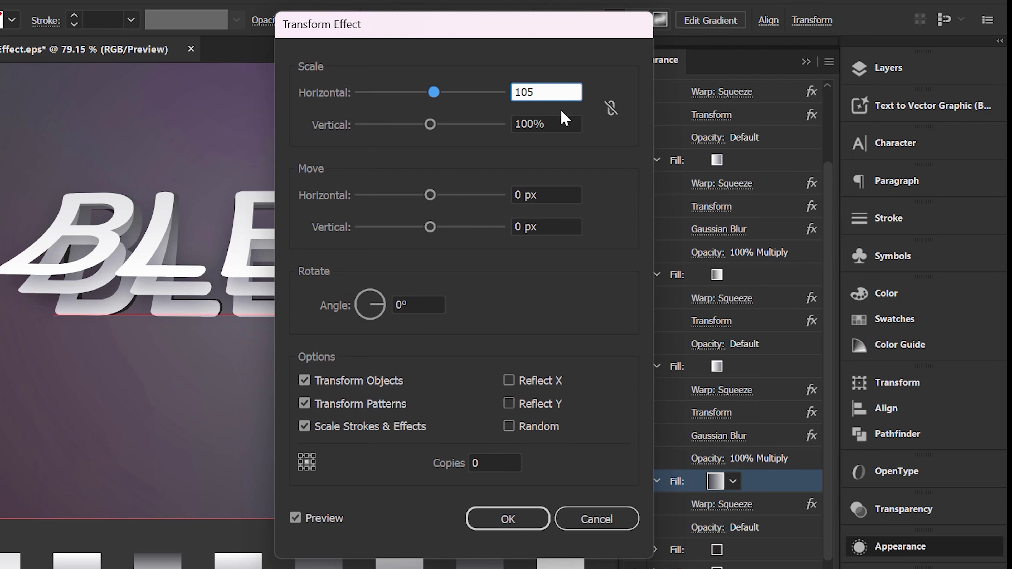
{"action": "key", "text": "Tab"}
{"action": "type", "text": "94"}
{"action": "key", "text": "Tab"}
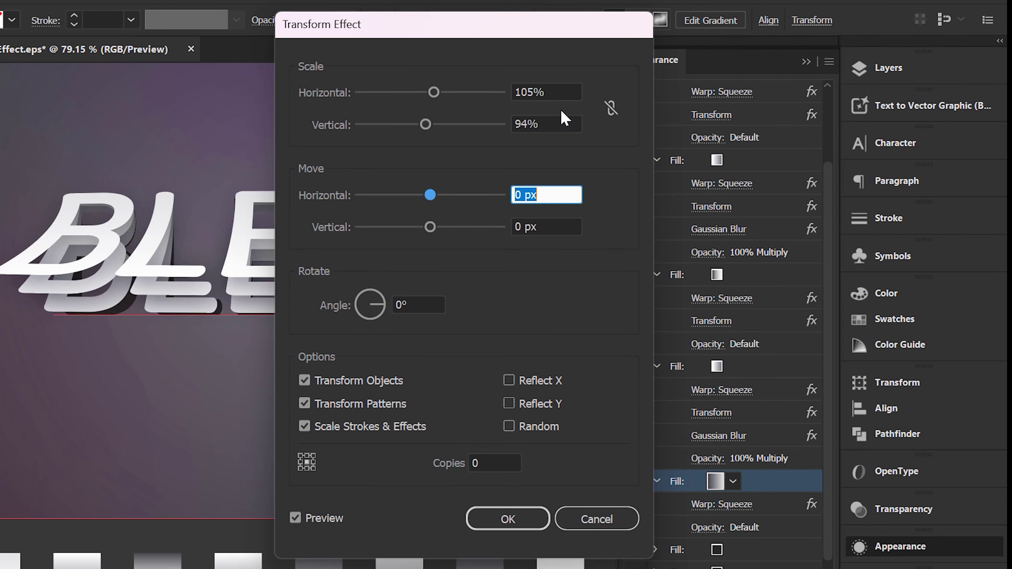
{"action": "key", "text": "Tab"}
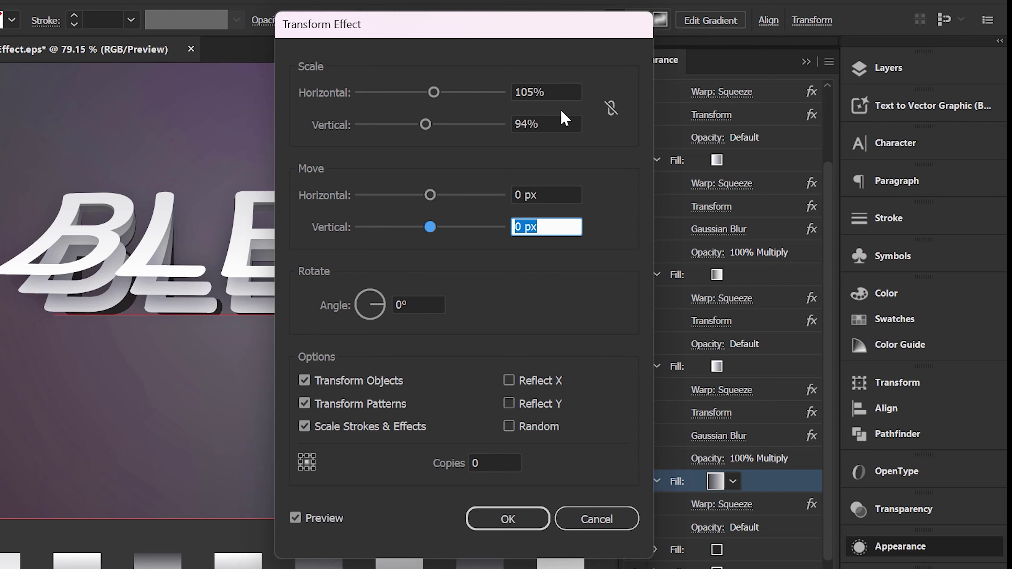
{"action": "type", "text": "-4"}
{"action": "key", "text": "Return"}
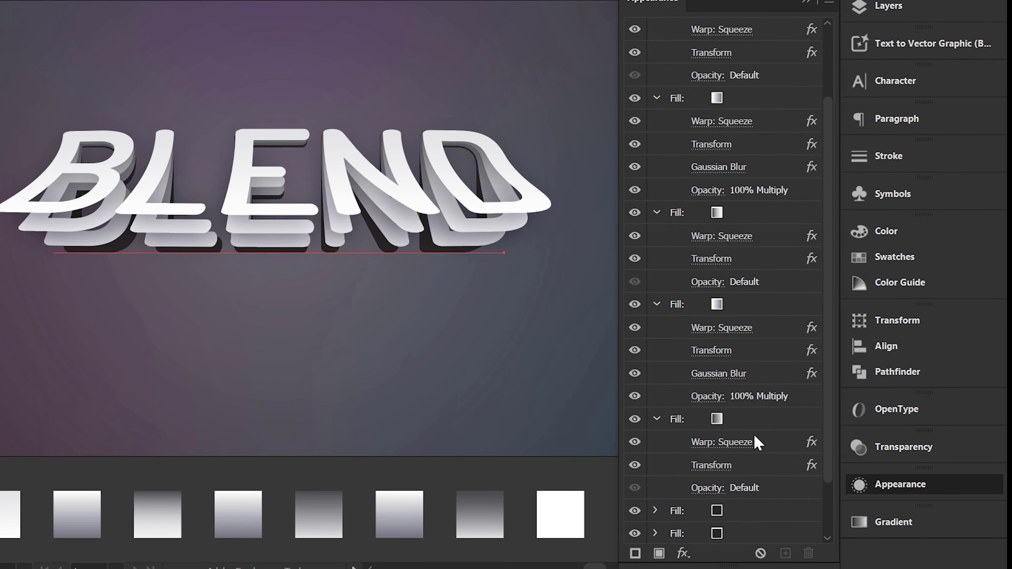
{"action": "scroll", "coordinate": [757, 443], "scroll_direction": "down", "scroll_amount": 3}
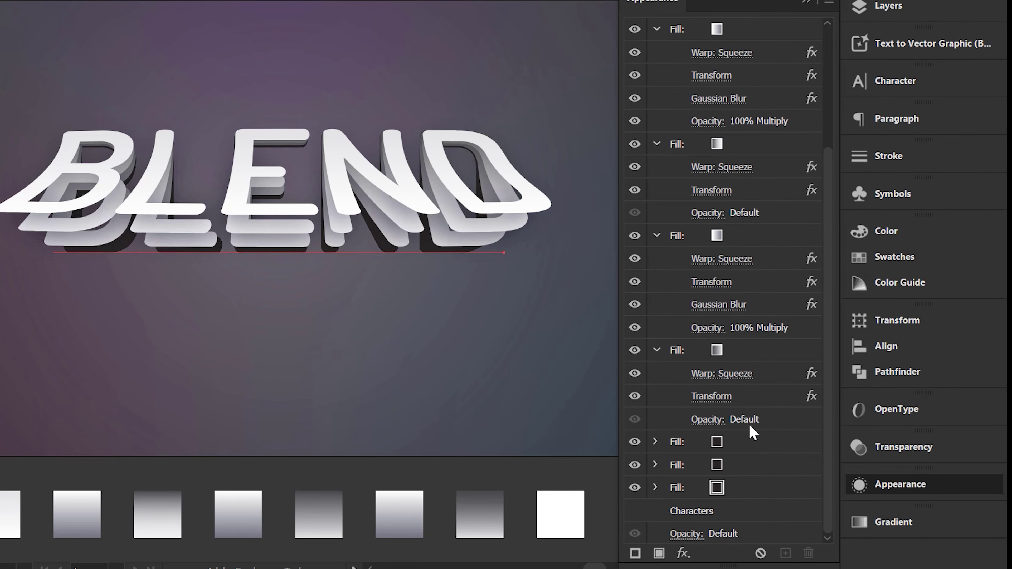
Give the sixth black fill the sampled gray gradient at -90° and bring up the Warp effects.
{"action": "left_click", "coordinate": [752, 449]}
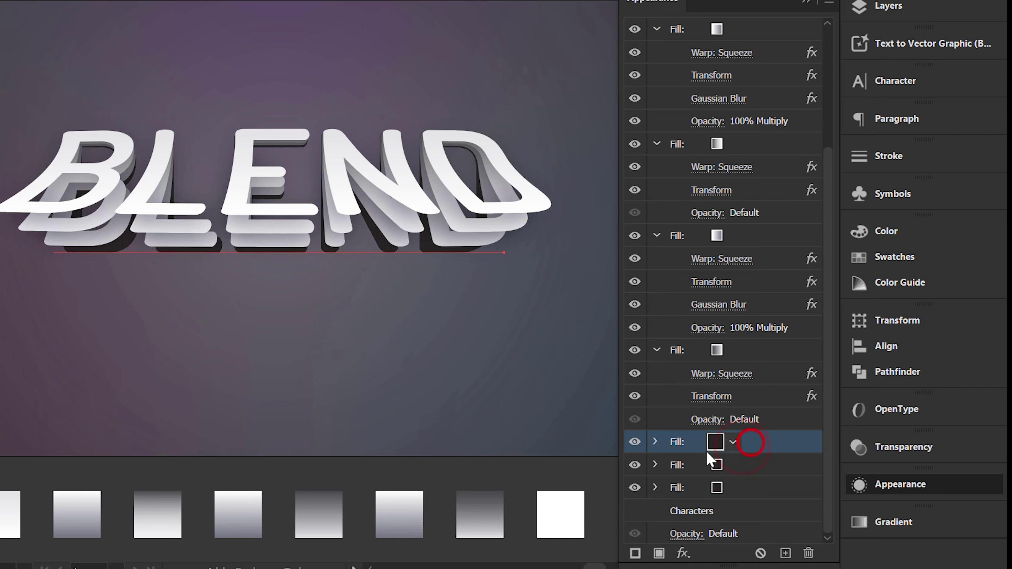
{"action": "left_click", "coordinate": [399, 519]}
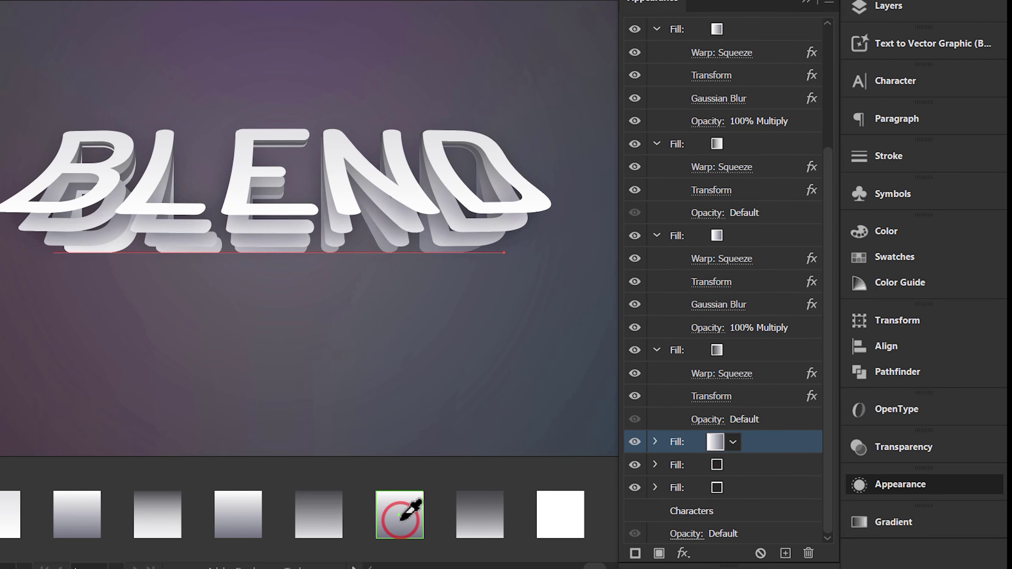
{"action": "left_click_drag", "start_coordinate": [374, 487], "coordinate": [323, 472]}
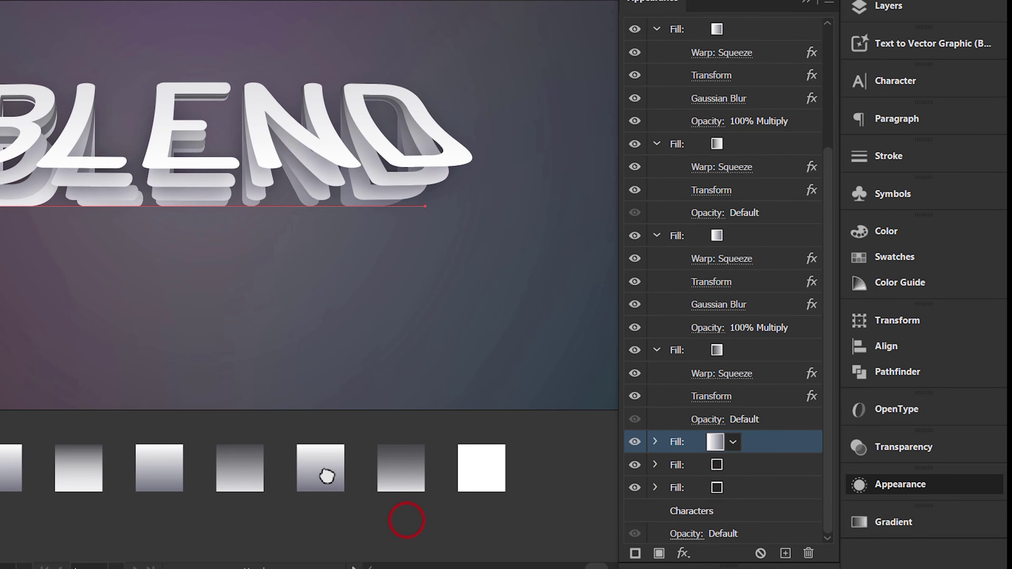
{"action": "left_click", "coordinate": [872, 522]}
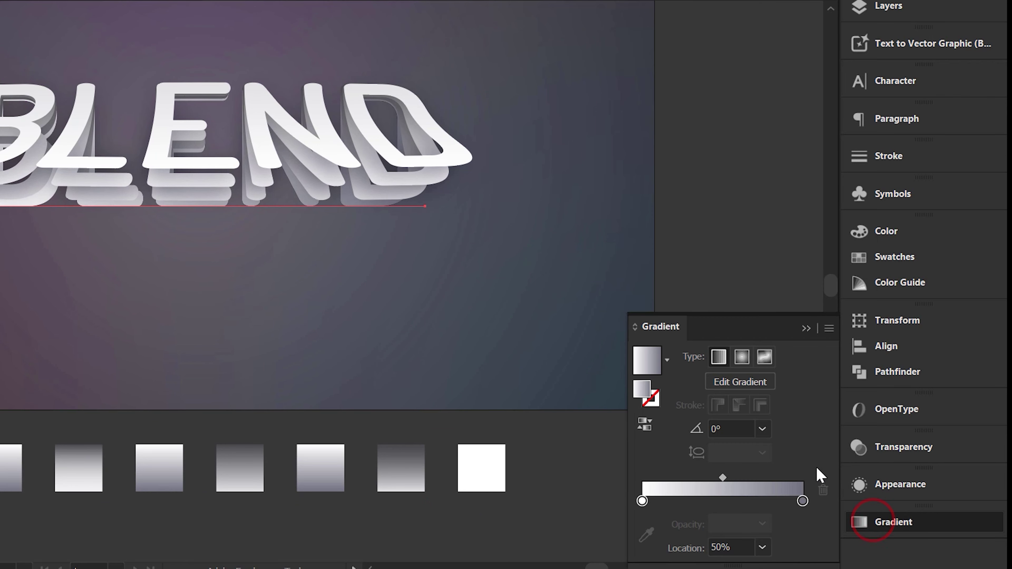
{"action": "left_click", "coordinate": [762, 430]}
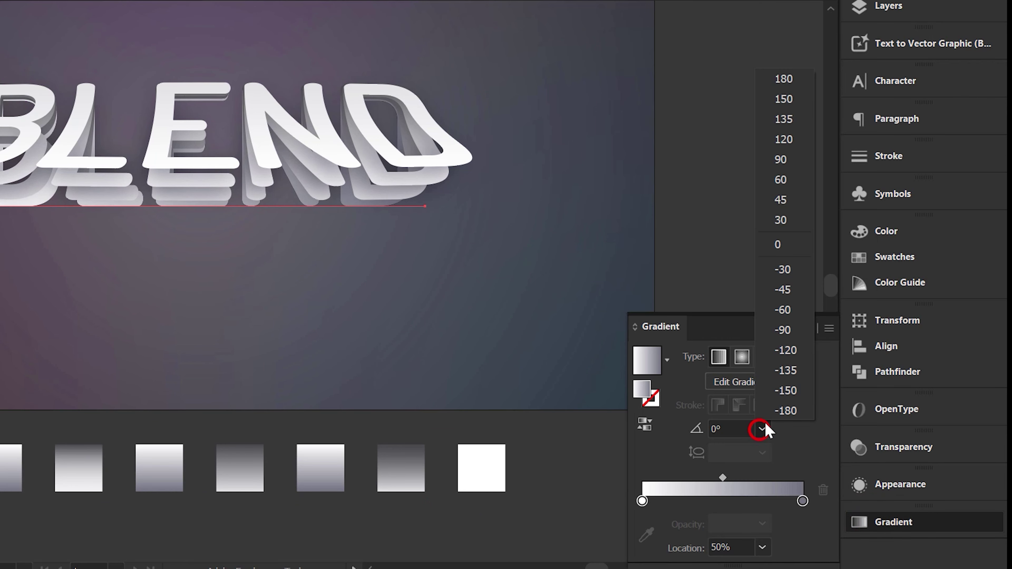
{"action": "left_click", "coordinate": [782, 329]}
{"action": "left_click", "coordinate": [855, 483]}
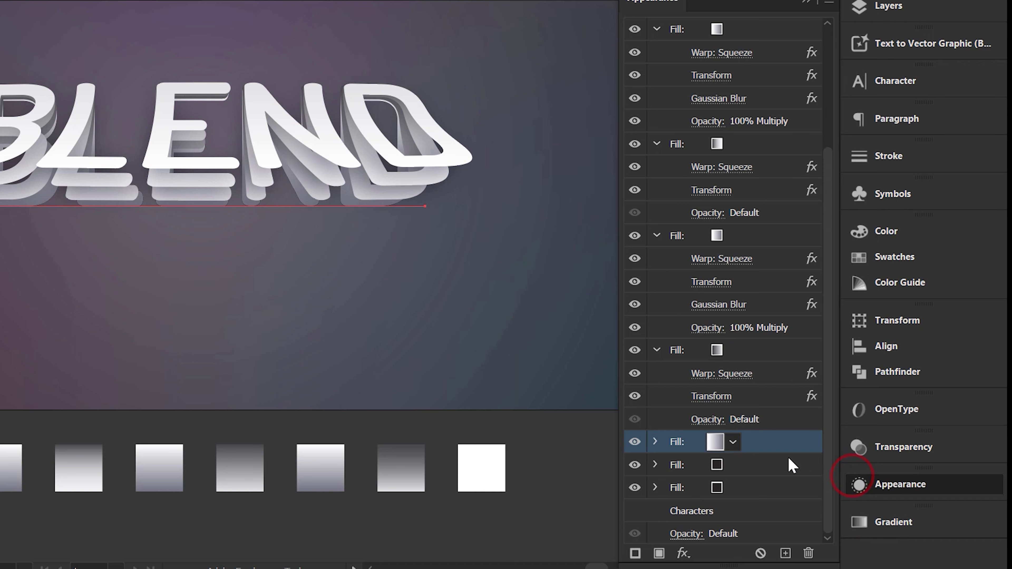
{"action": "left_click", "coordinate": [654, 442]}
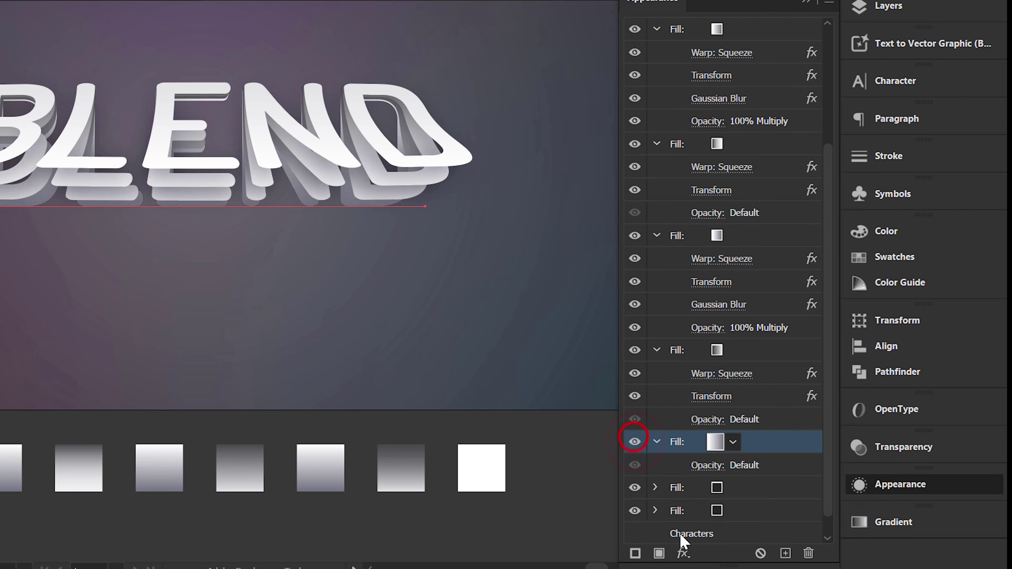
{"action": "left_click", "coordinate": [684, 554]}
{"action": "left_click", "coordinate": [800, 290]}
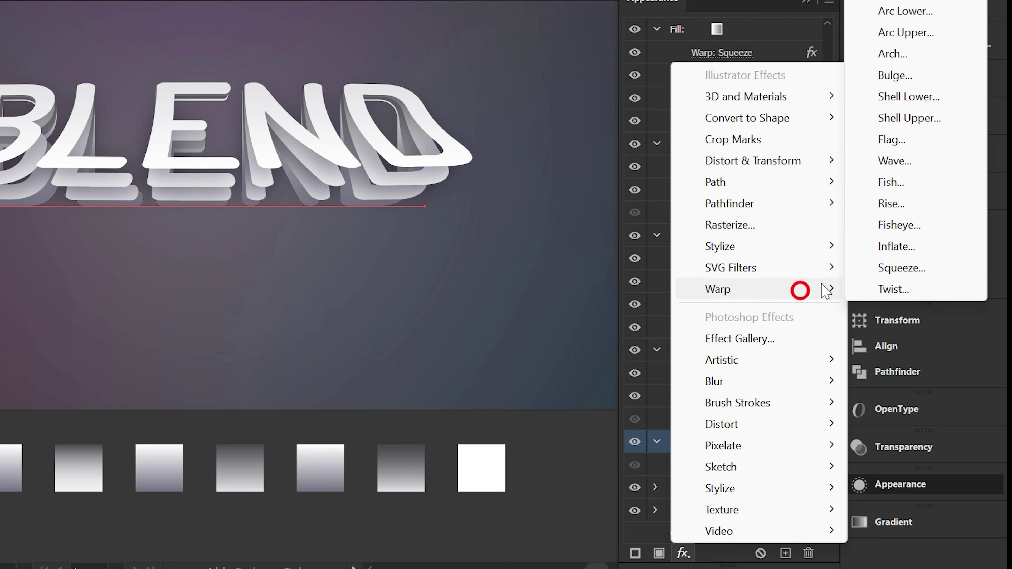
Apply a Squeeze warp with 3% bend and 3% vertical distortion to the sixth fill.
{"action": "left_click", "coordinate": [897, 268]}
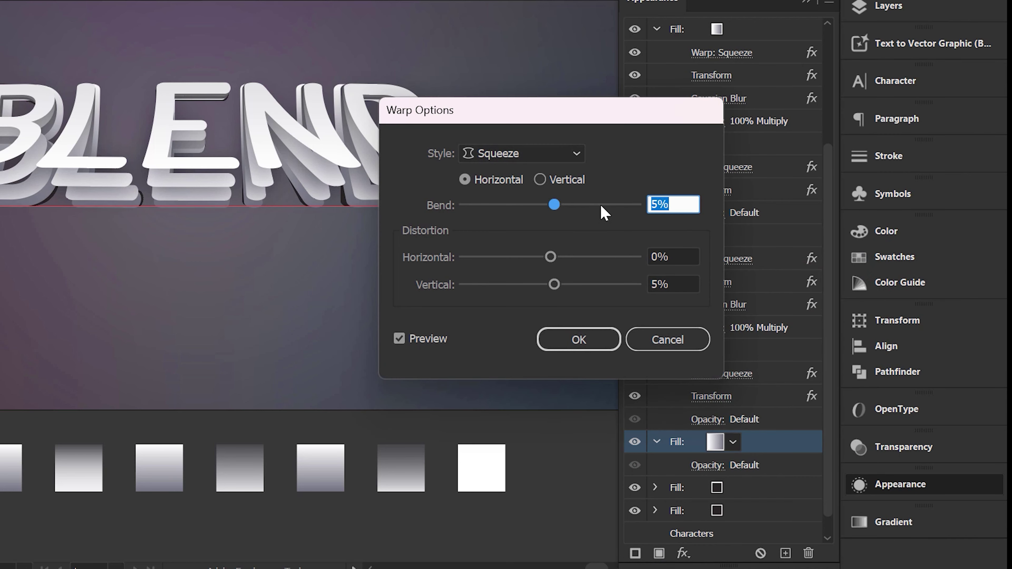
{"action": "left_click_drag", "start_coordinate": [553, 204], "coordinate": [552, 208]}
{"action": "left_click_drag", "start_coordinate": [685, 205], "coordinate": [648, 207]}
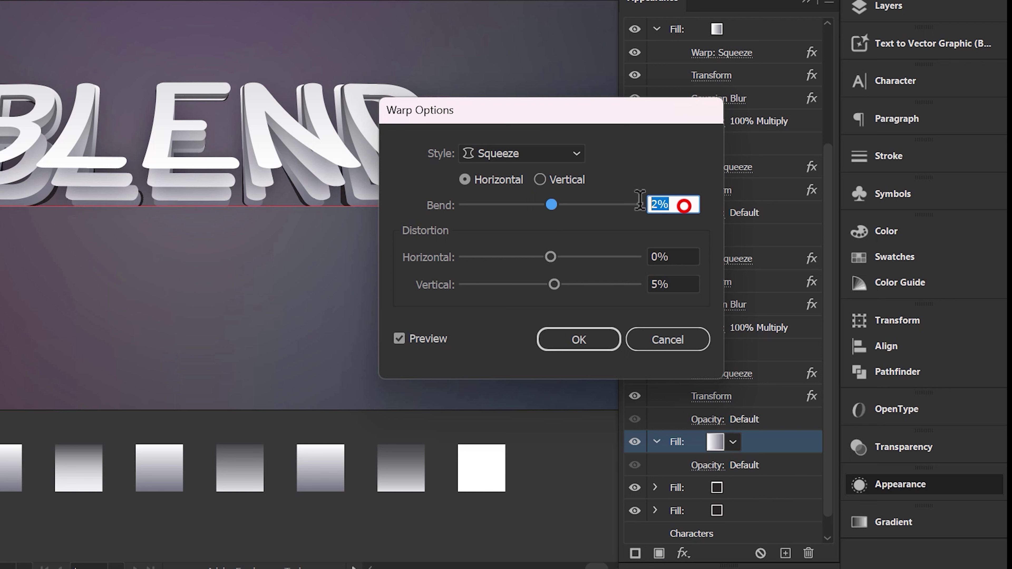
{"action": "key", "text": "Tab"}
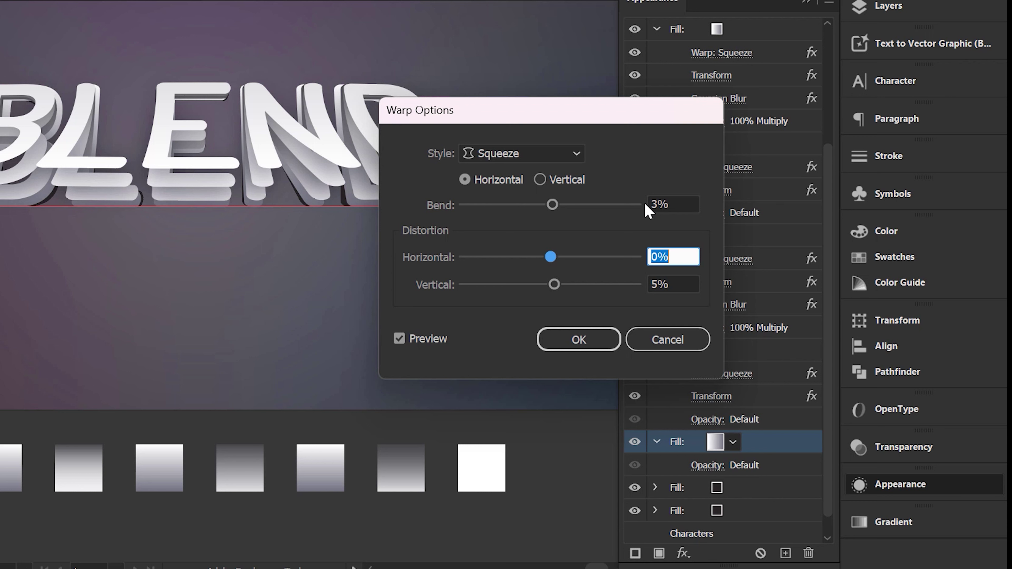
{"action": "type", "text": "0"}
{"action": "left_click_drag", "start_coordinate": [678, 284], "coordinate": [649, 285]}
{"action": "type", "text": "3"}
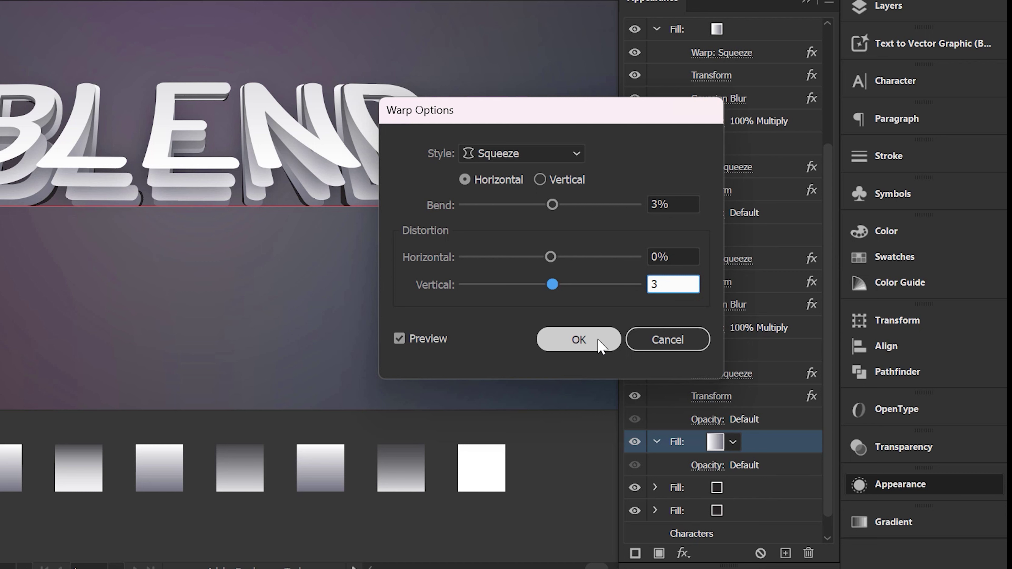
{"action": "left_click", "coordinate": [599, 341]}
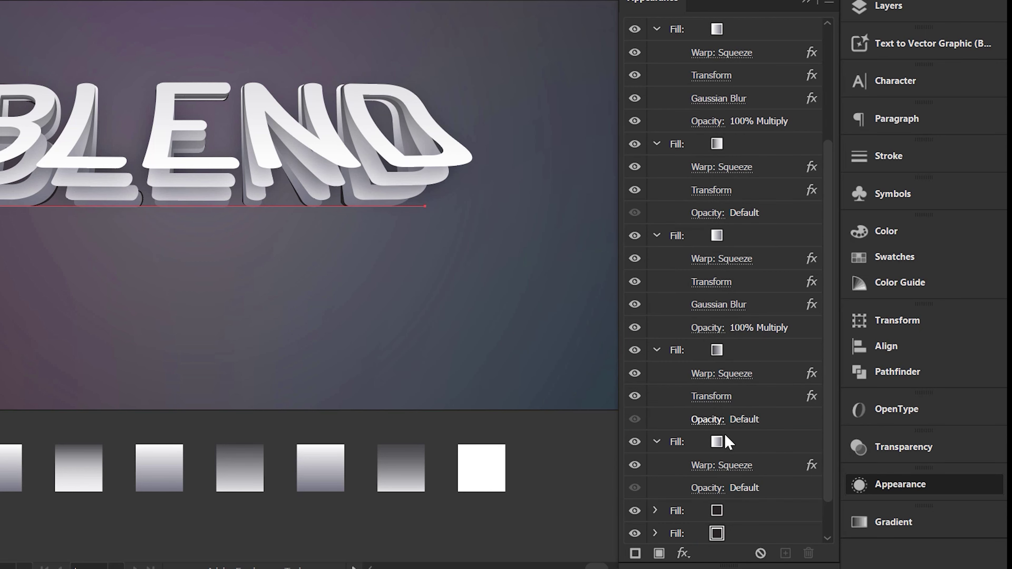
Add a Transform effect to the sixth fill: 103% wide, 97% tall, moved -2 px vertically.
{"action": "left_click", "coordinate": [736, 441]}
{"action": "left_click", "coordinate": [688, 546]}
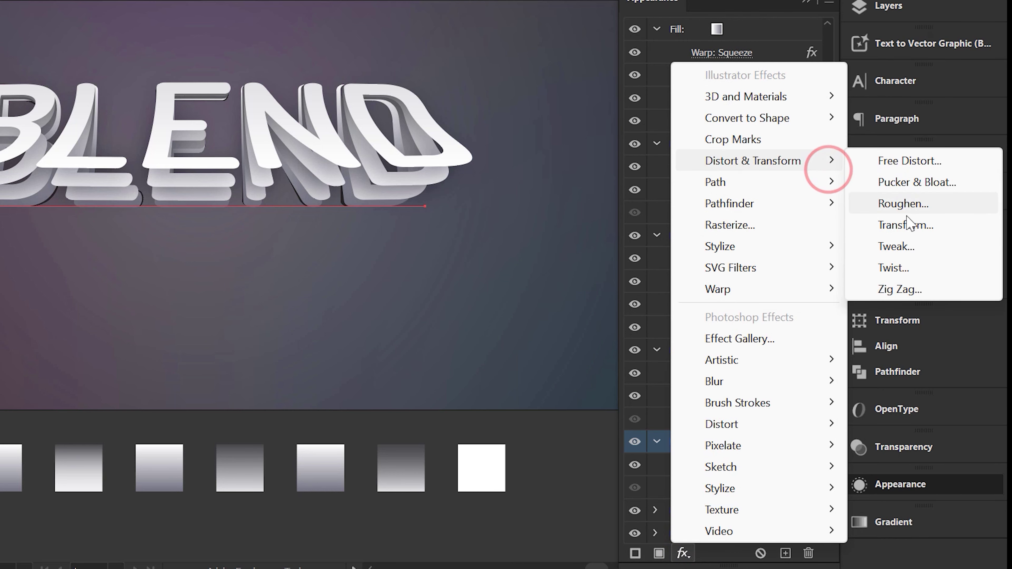
{"action": "mouse_move", "coordinate": [752, 161]}
{"action": "left_click", "coordinate": [905, 220]}
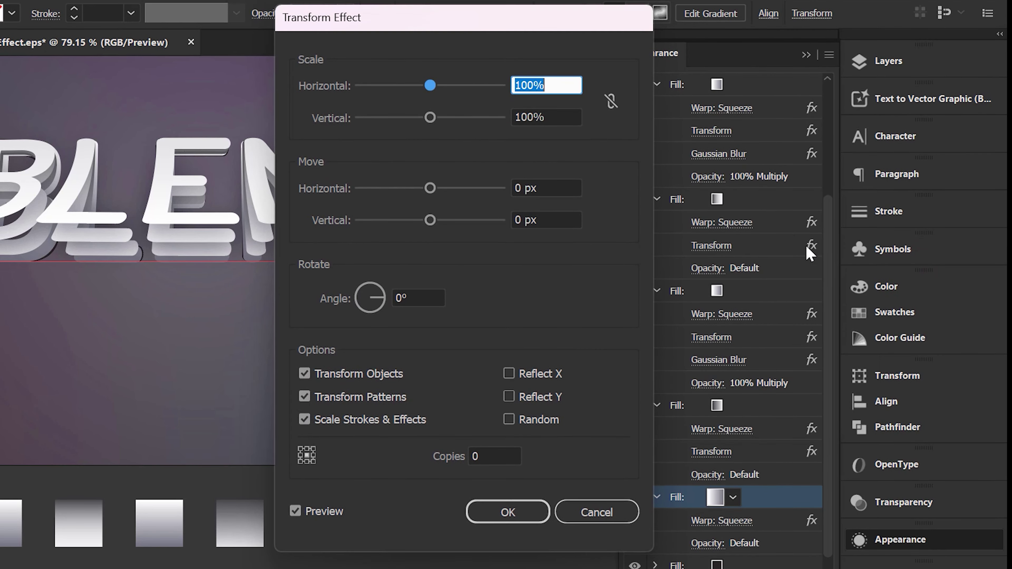
{"action": "type", "text": "1"}
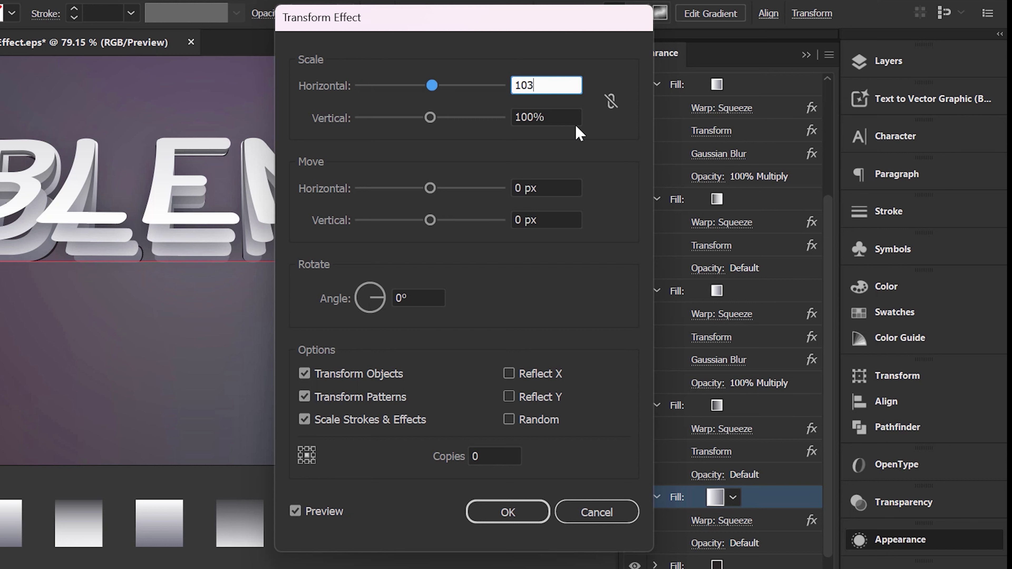
{"action": "left_click", "coordinate": [563, 117]}
{"action": "type", "text": "97"}
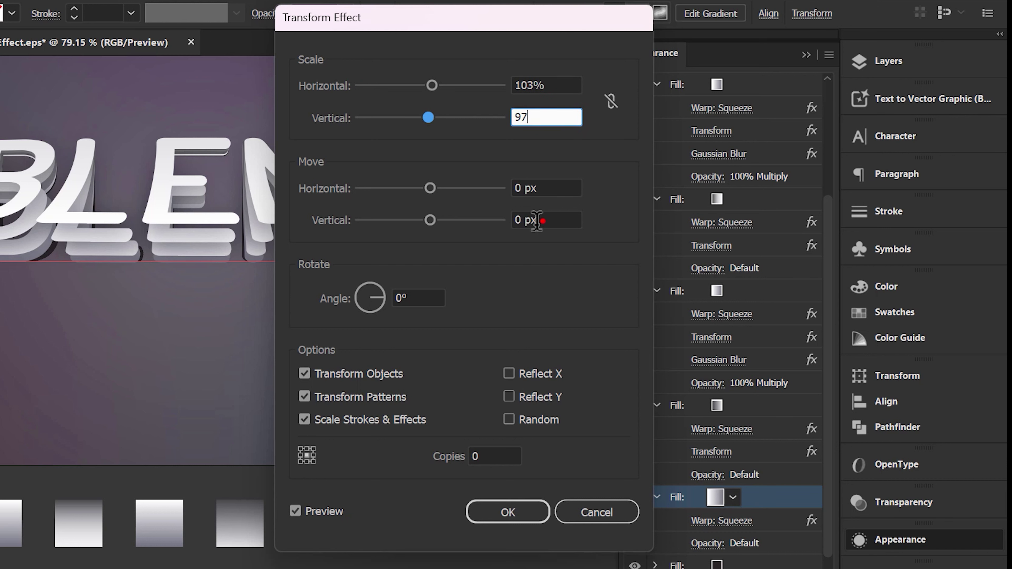
{"action": "left_click", "coordinate": [542, 220]}
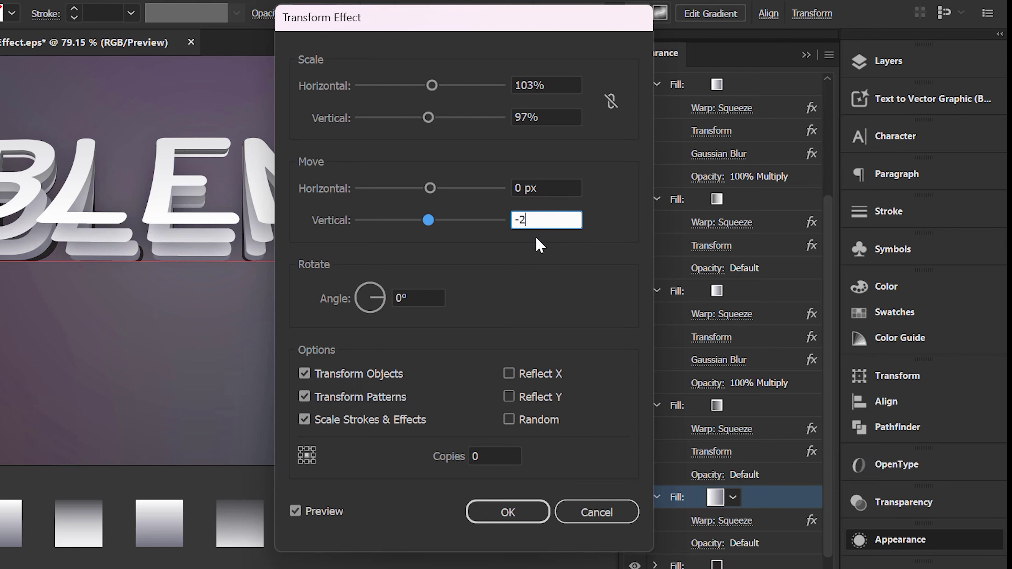
{"action": "left_click", "coordinate": [508, 512]}
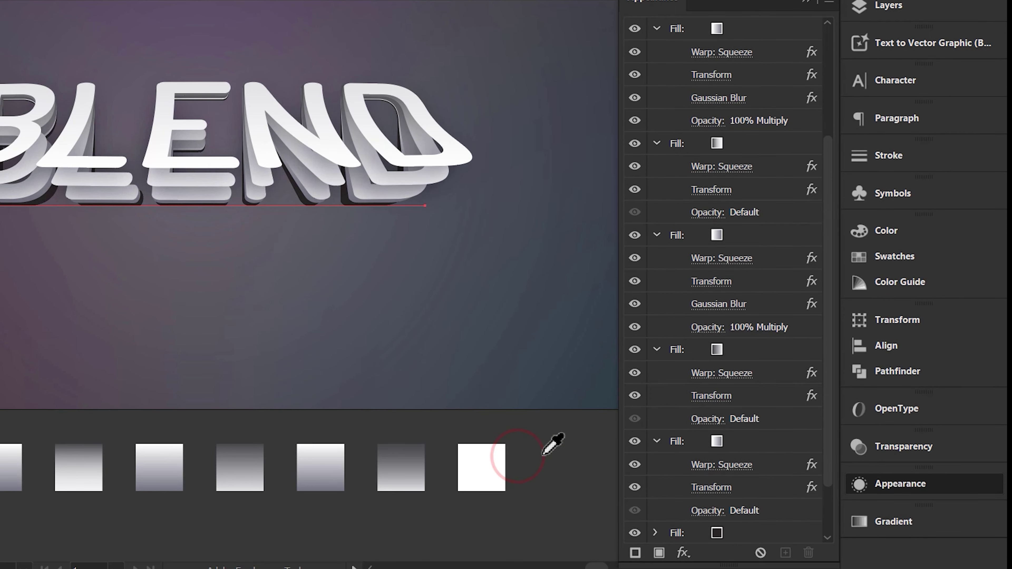
Add a 50 px Gaussian Blur to the sixth gradient fill.
{"action": "left_click", "coordinate": [737, 541]}
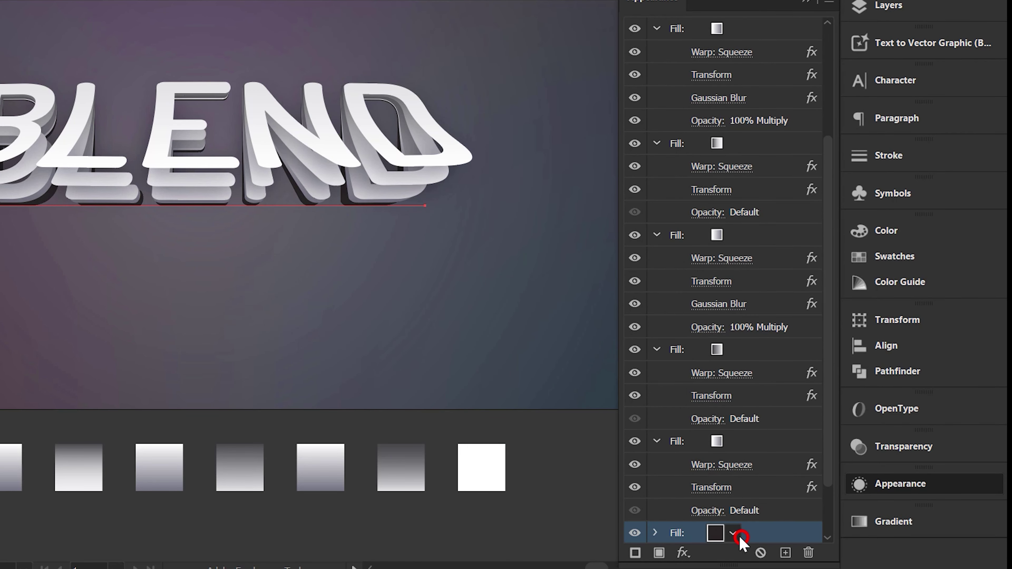
{"action": "left_click", "coordinate": [752, 439]}
{"action": "left_click", "coordinate": [683, 552]}
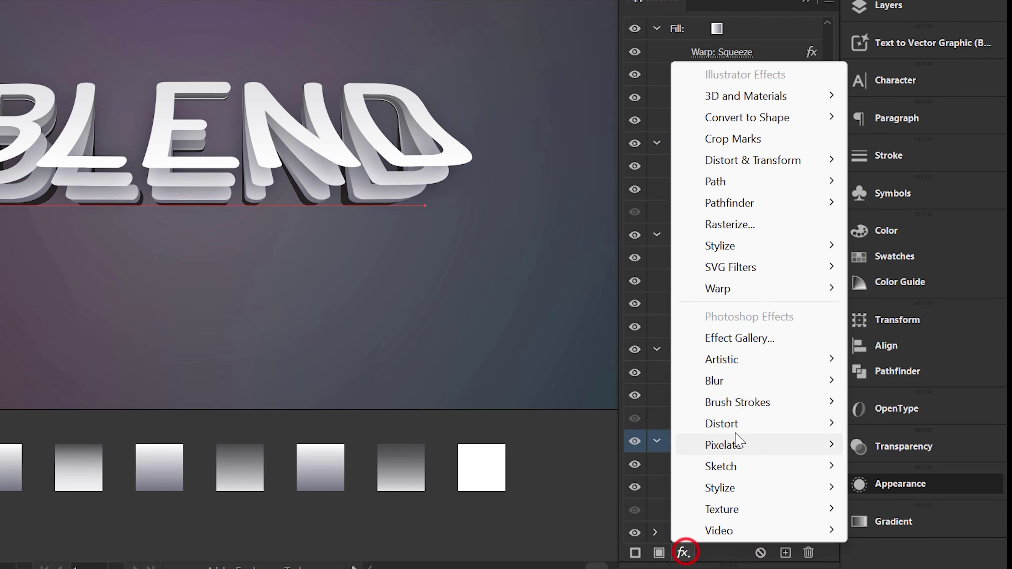
{"action": "left_click", "coordinate": [753, 385]}
{"action": "left_click", "coordinate": [875, 383]}
{"action": "double_click", "coordinate": [499, 238]}
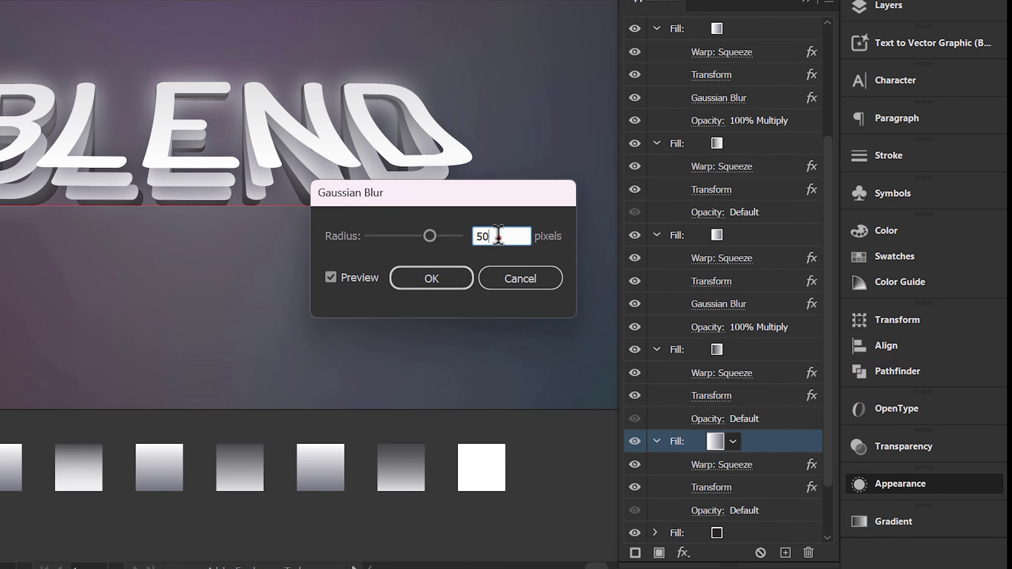
{"action": "type", "text": "50"}
{"action": "left_click", "coordinate": [451, 275]}
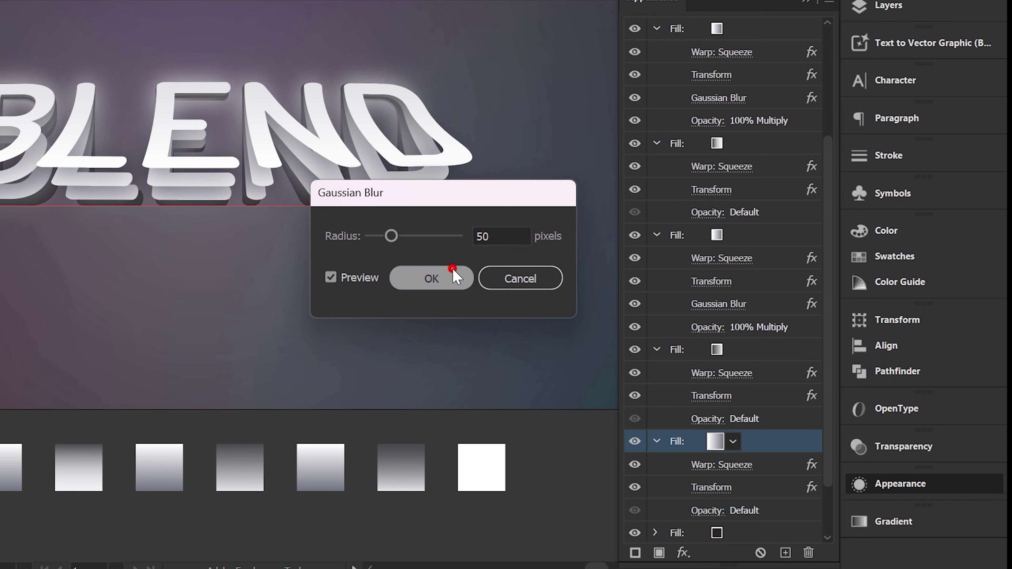
Set the blurred fill's blend mode to Multiply.
{"action": "scroll", "coordinate": [763, 372], "scroll_direction": "down", "scroll_amount": 2}
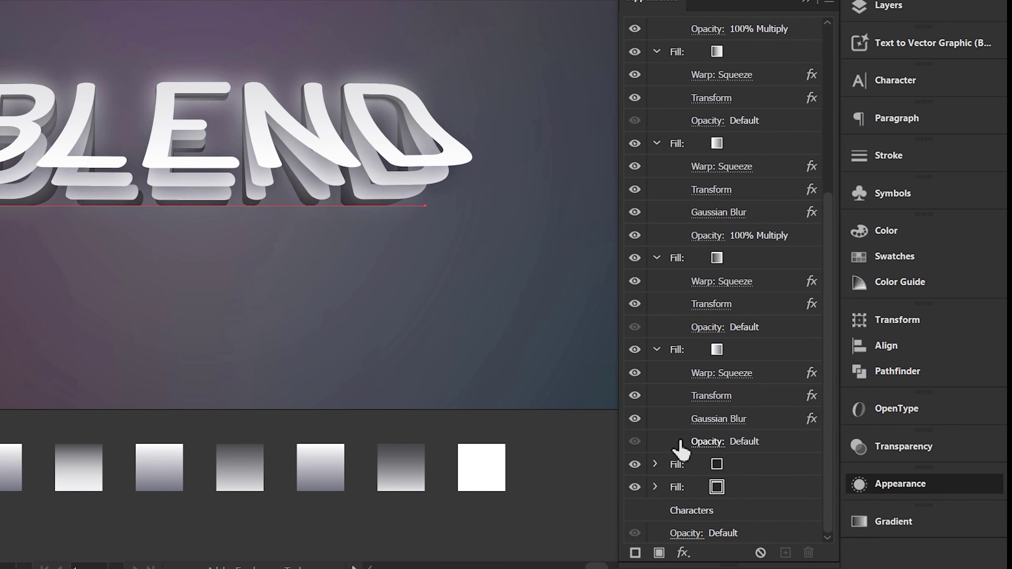
{"action": "left_click", "coordinate": [692, 441]}
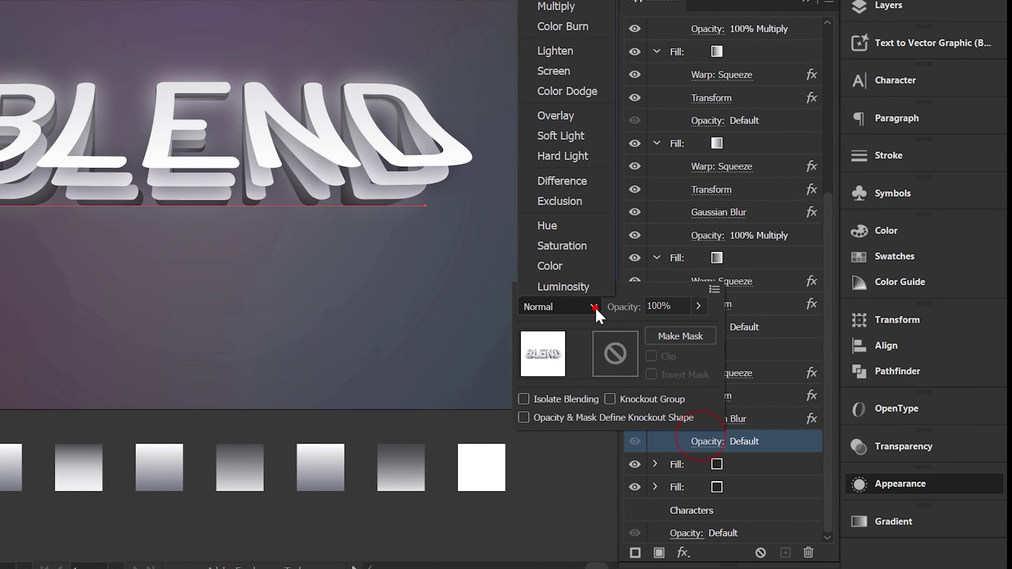
{"action": "left_click", "coordinate": [594, 306]}
{"action": "left_click", "coordinate": [570, 29]}
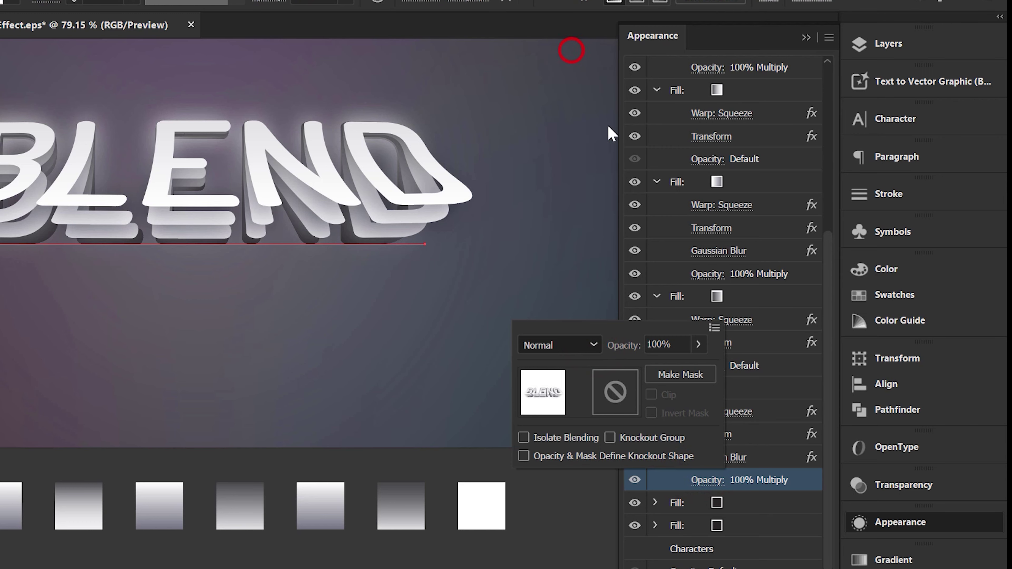
Sample the gradient into the seventh fill and set its angle to -90°.
{"action": "left_click", "coordinate": [753, 466]}
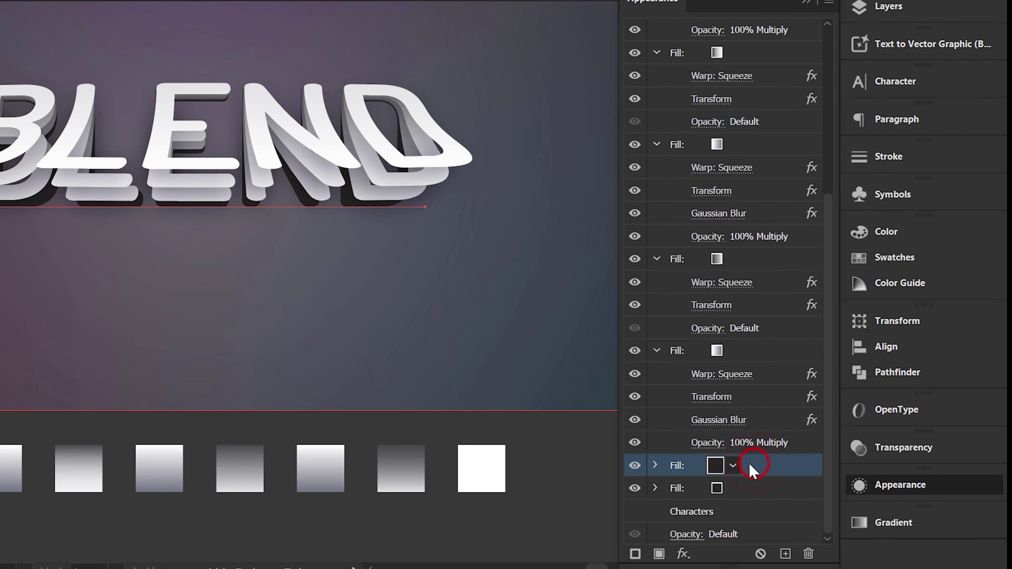
{"action": "left_click", "coordinate": [387, 465]}
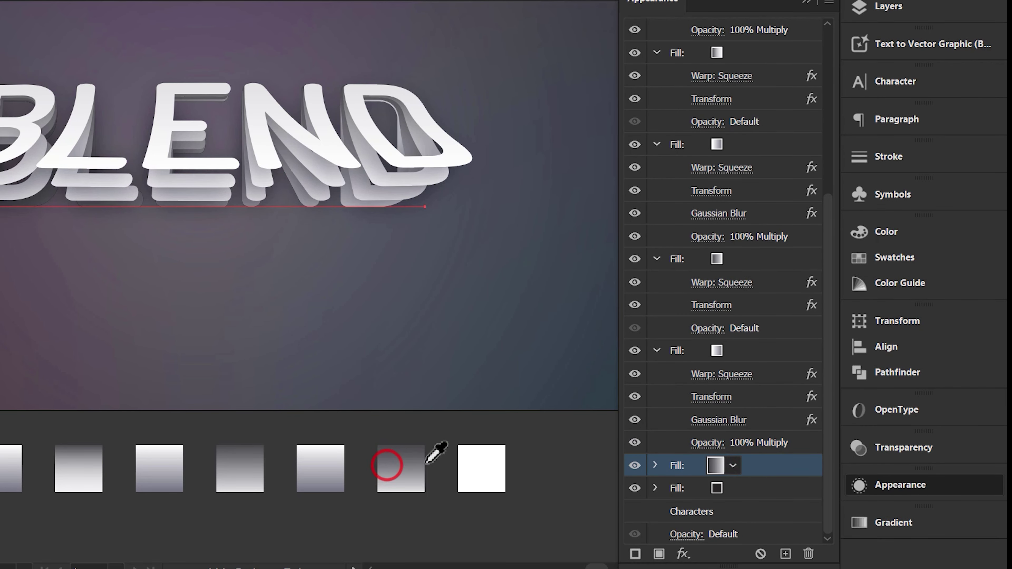
{"action": "left_click", "coordinate": [884, 523]}
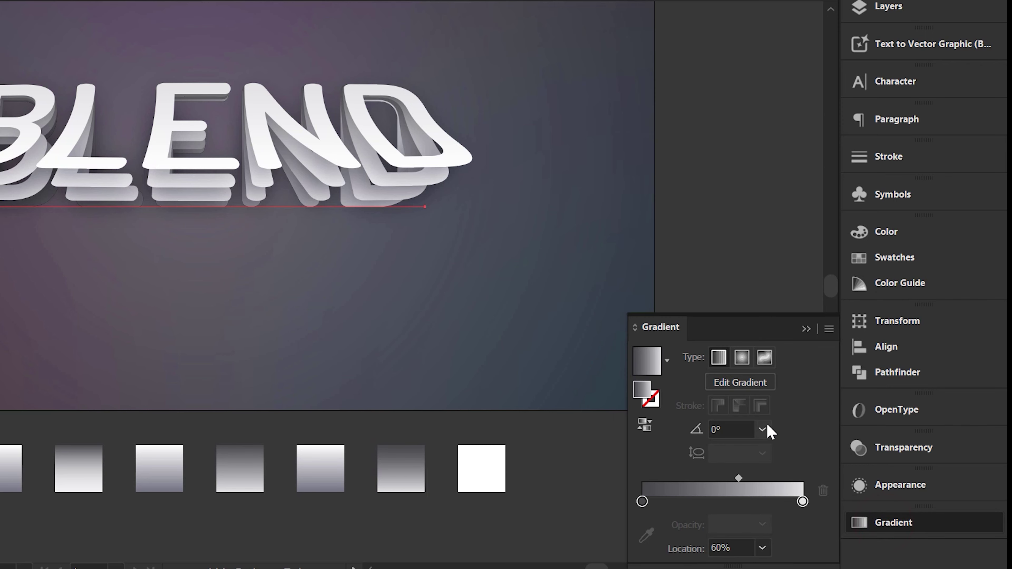
{"action": "left_click", "coordinate": [762, 429]}
{"action": "left_click", "coordinate": [787, 328]}
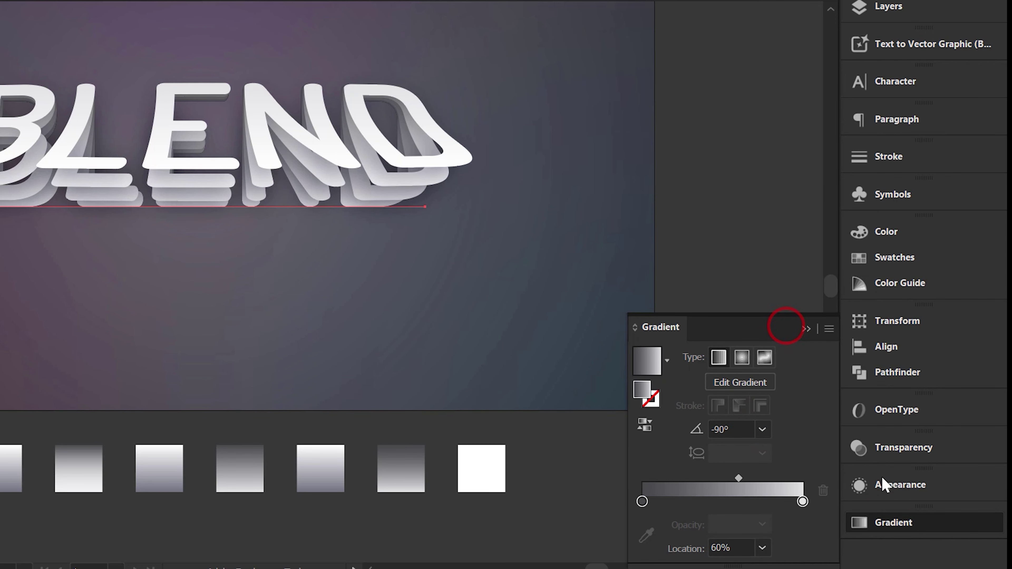
{"action": "left_click", "coordinate": [884, 484]}
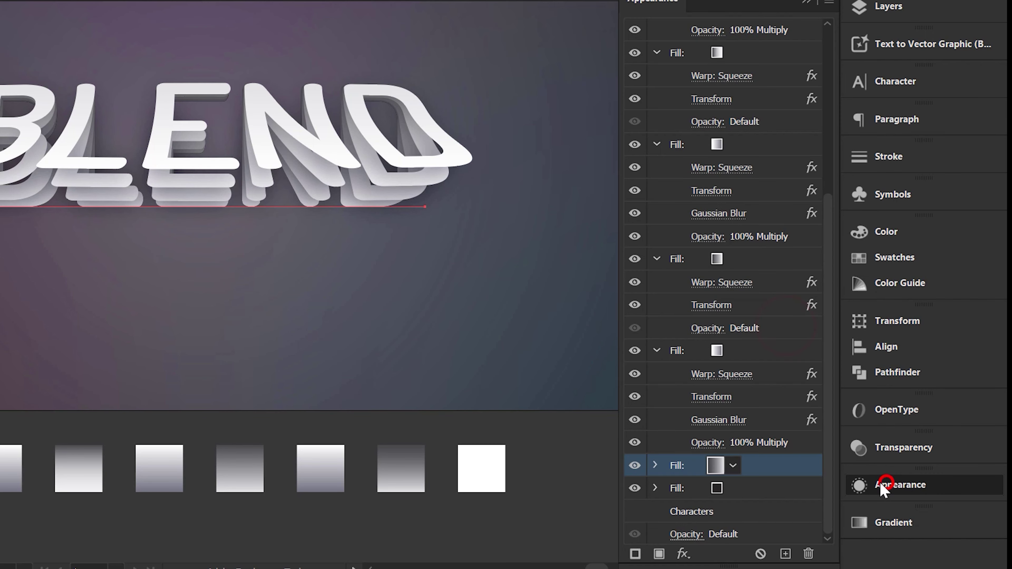
{"action": "left_click", "coordinate": [655, 465]}
Make the bottom fill white by sampling white onto it.
{"action": "left_click", "coordinate": [775, 512]}
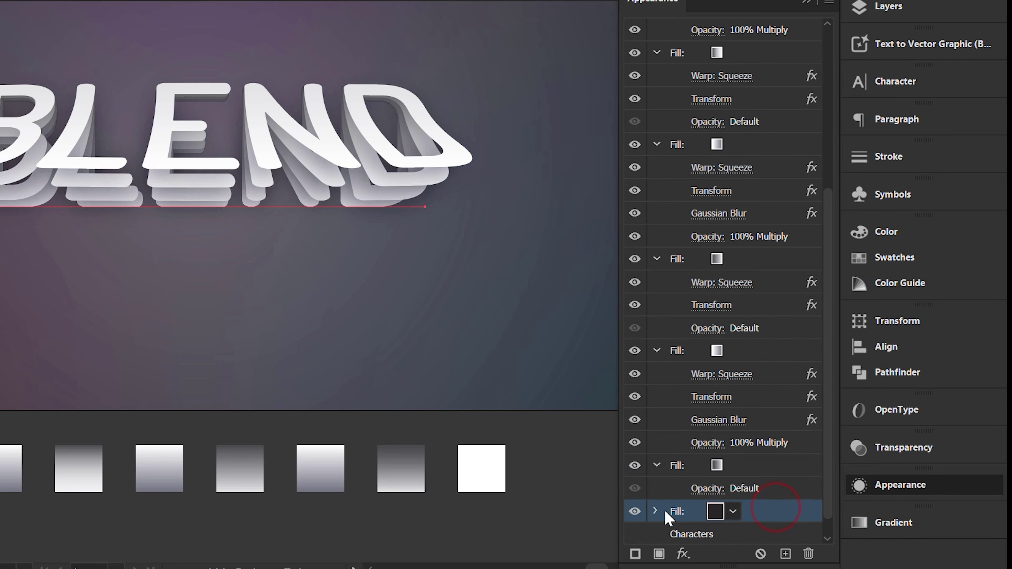
{"action": "left_click", "coordinate": [488, 473]}
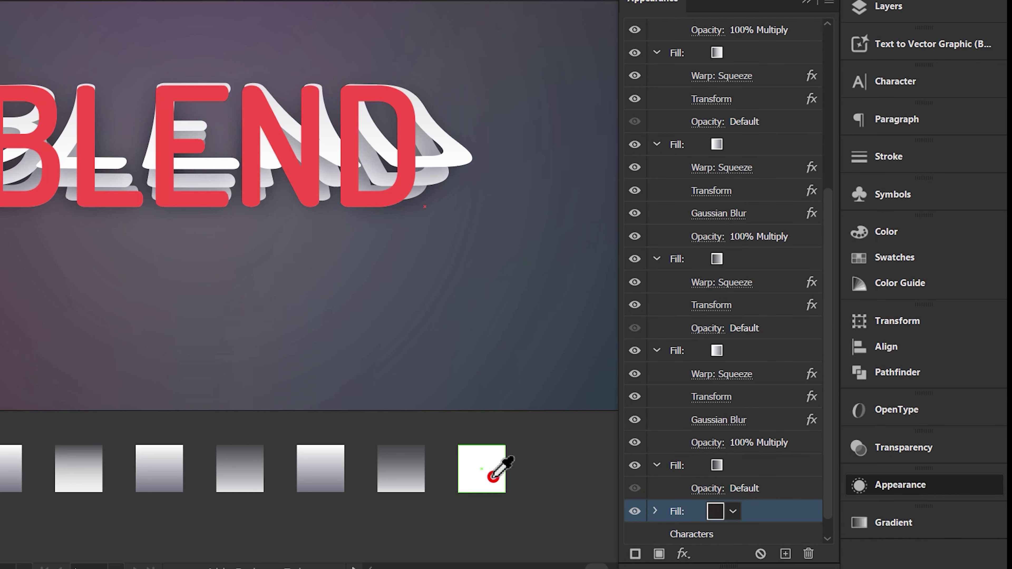
{"action": "left_click", "coordinate": [653, 512]}
{"action": "left_click", "coordinate": [864, 520]}
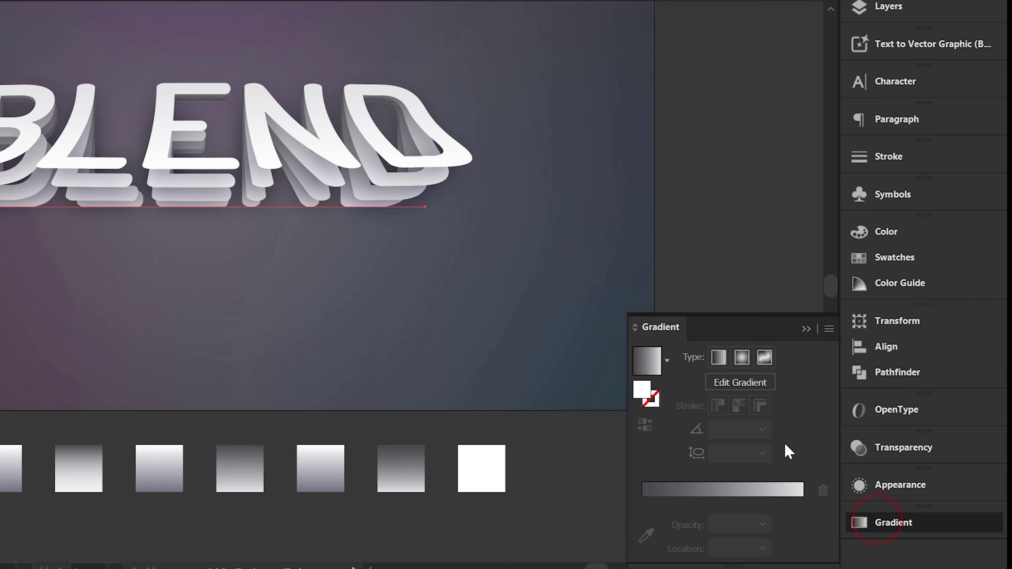
{"action": "left_click", "coordinate": [892, 481]}
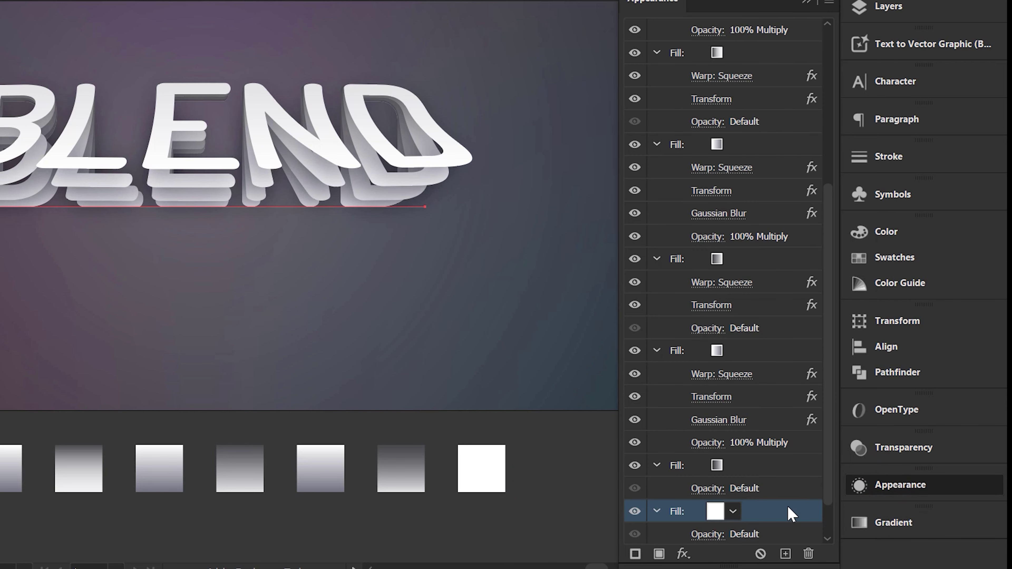
{"action": "scroll", "coordinate": [790, 514], "scroll_direction": "down", "scroll_amount": 2}
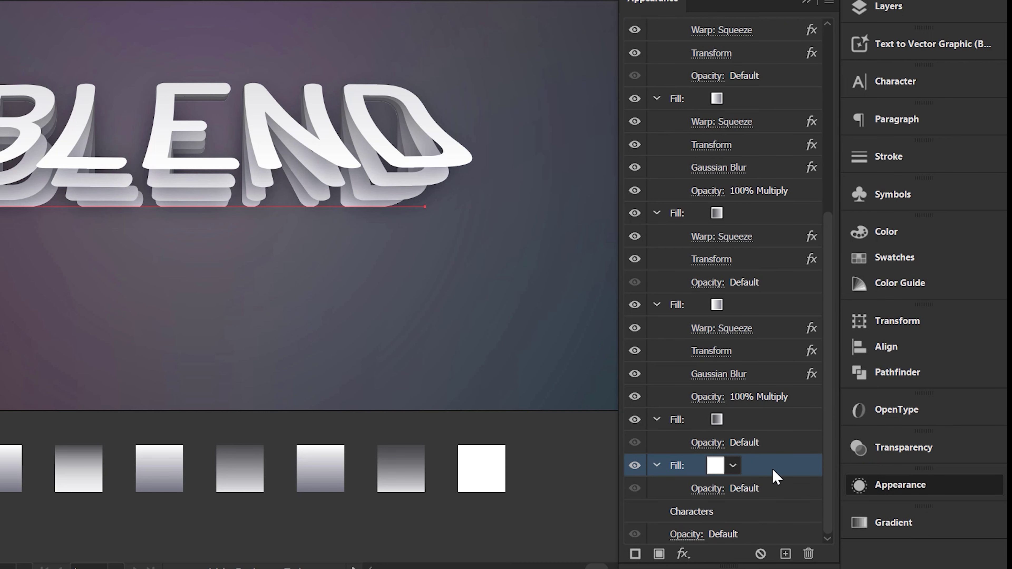
Apply the last sample square's gradient to BLEND's bottom fill, keeping a 0° angle.
{"action": "left_click_drag", "start_coordinate": [772, 468], "coordinate": [497, 532]}
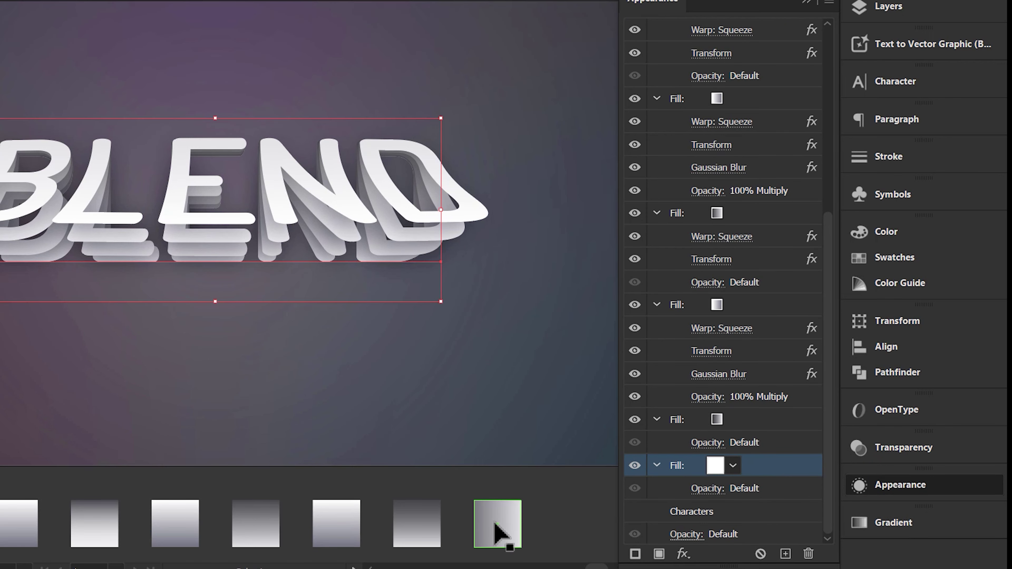
{"action": "left_click_drag", "start_coordinate": [494, 523], "coordinate": [495, 522]}
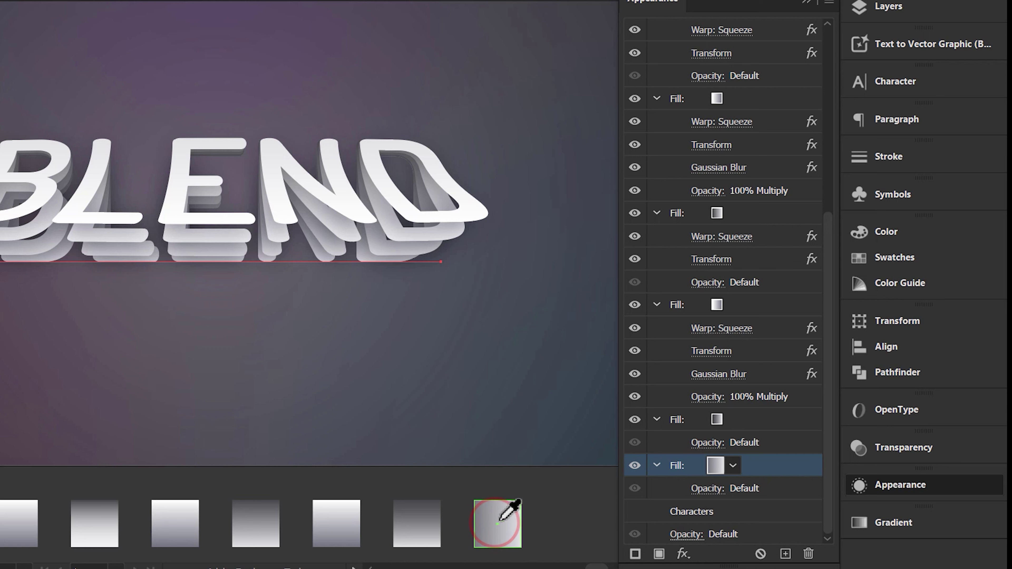
{"action": "left_click", "coordinate": [914, 523]}
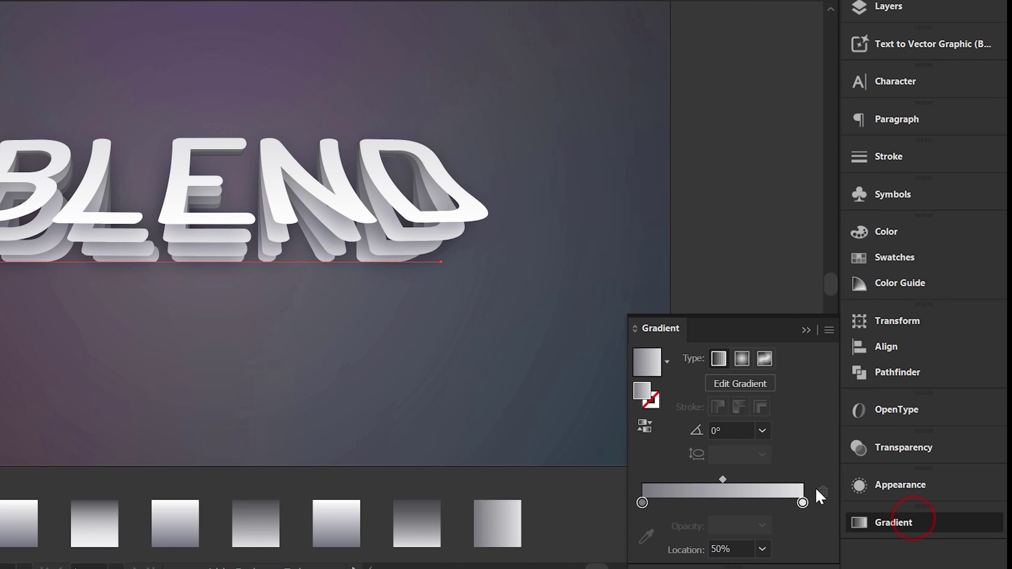
{"action": "left_click", "coordinate": [762, 431]}
{"action": "left_click", "coordinate": [793, 339]}
{"action": "left_click", "coordinate": [874, 485]}
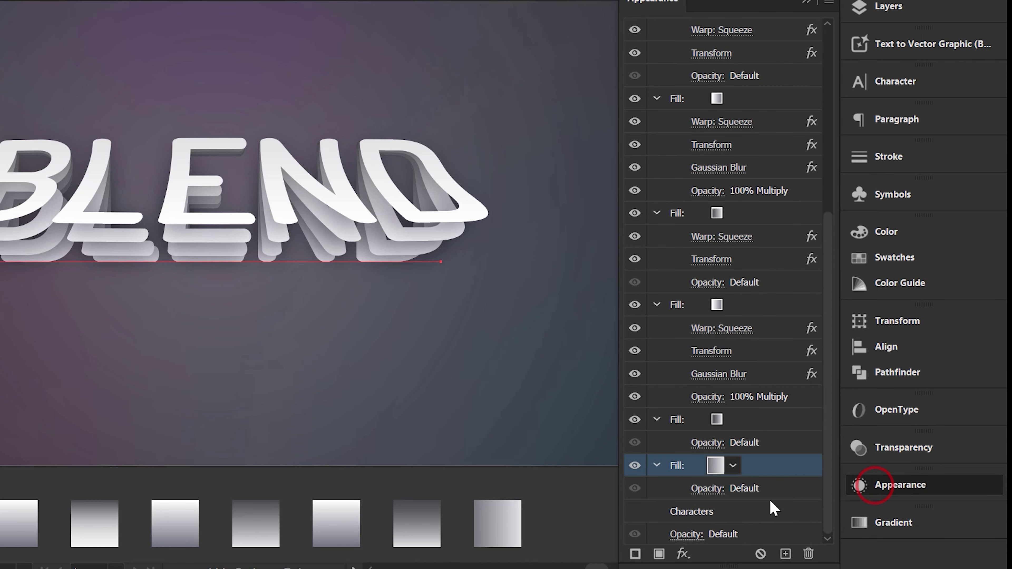
Add a Transform effect to the bottom fill that moves it 2 px vertically.
{"action": "left_click", "coordinate": [683, 553]}
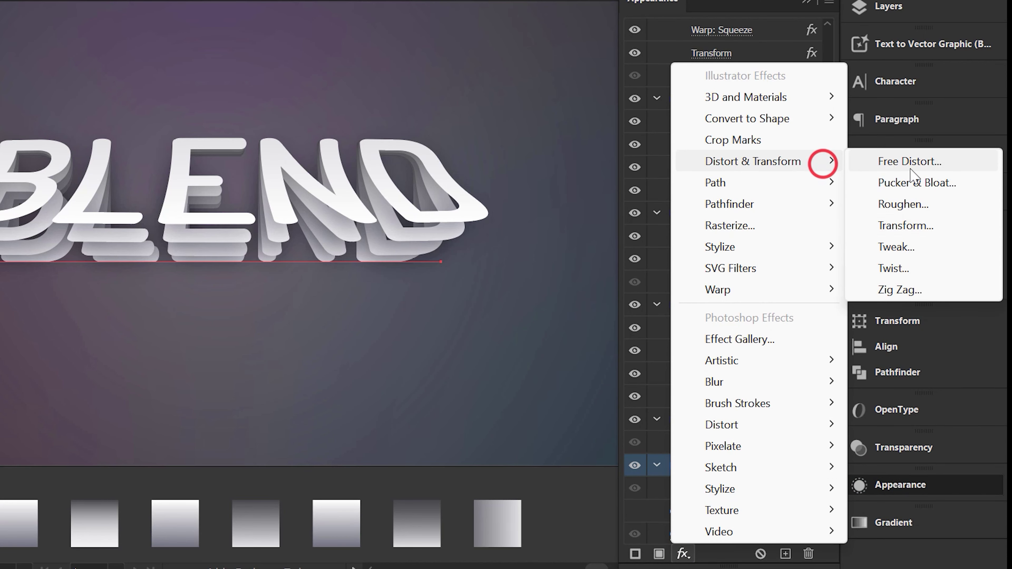
{"action": "left_click", "coordinate": [932, 228]}
{"action": "mouse_move", "coordinate": [536, 3]}
{"action": "left_mouse_down"}
{"action": "mouse_move", "coordinate": [666, 88]}
{"action": "mouse_move", "coordinate": [669, 107]}
{"action": "left_mouse_up"}
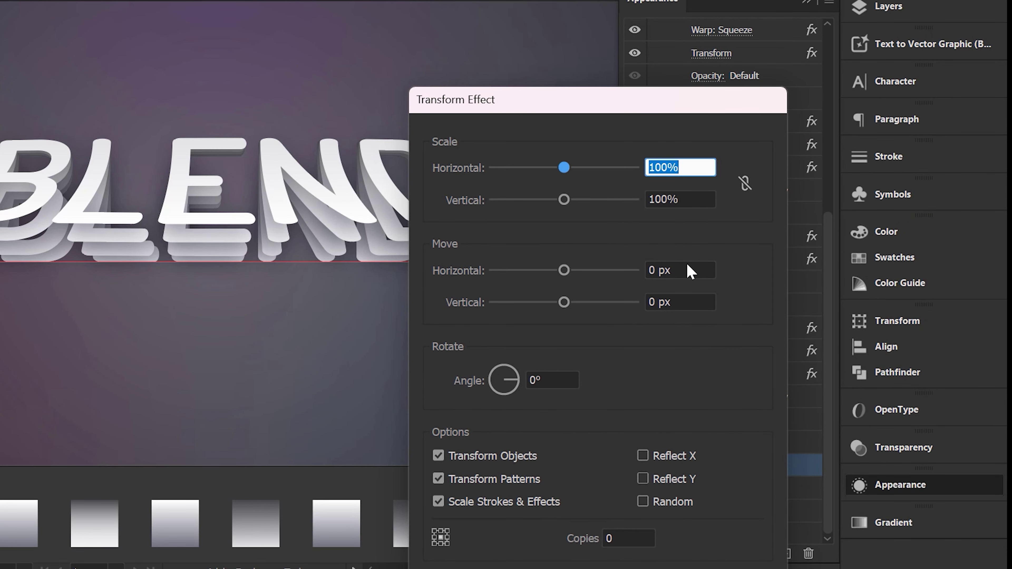
{"action": "left_click", "coordinate": [682, 271]}
{"action": "double_click", "coordinate": [688, 272]}
{"action": "left_click", "coordinate": [675, 301]}
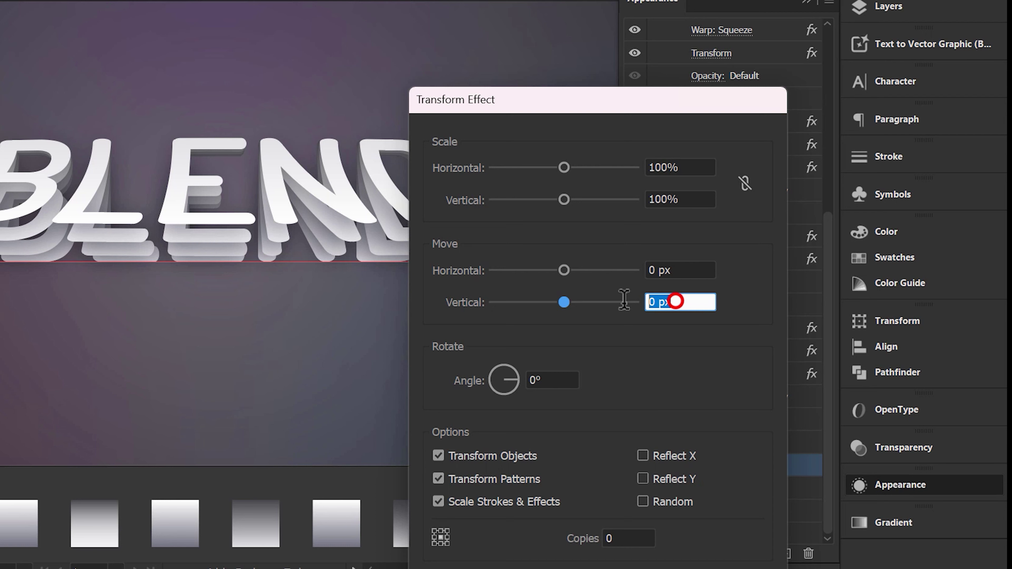
{"action": "type", "text": "2"}
{"action": "left_click_drag", "start_coordinate": [682, 104], "coordinate": [679, 84]}
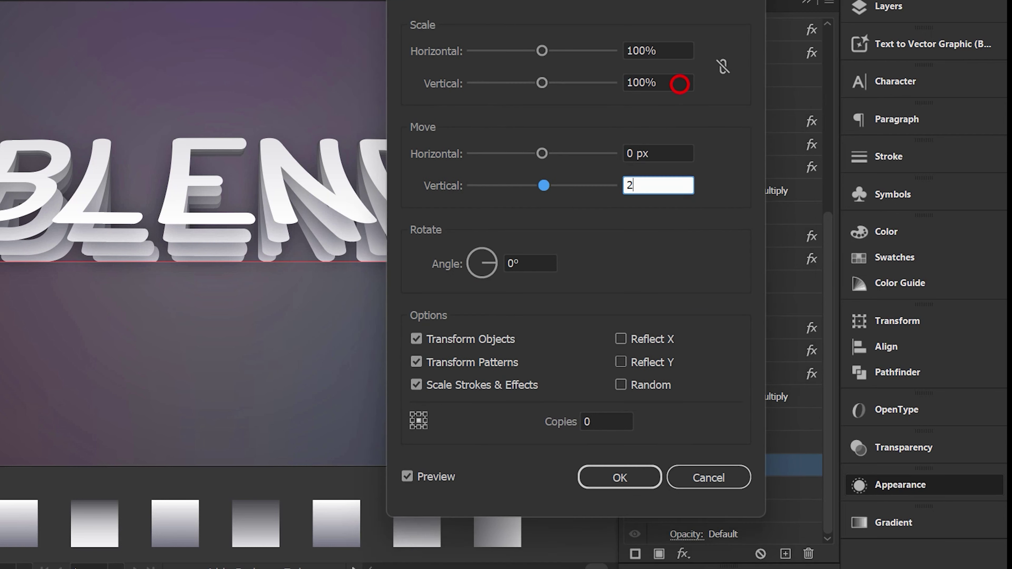
{"action": "left_click", "coordinate": [617, 475]}
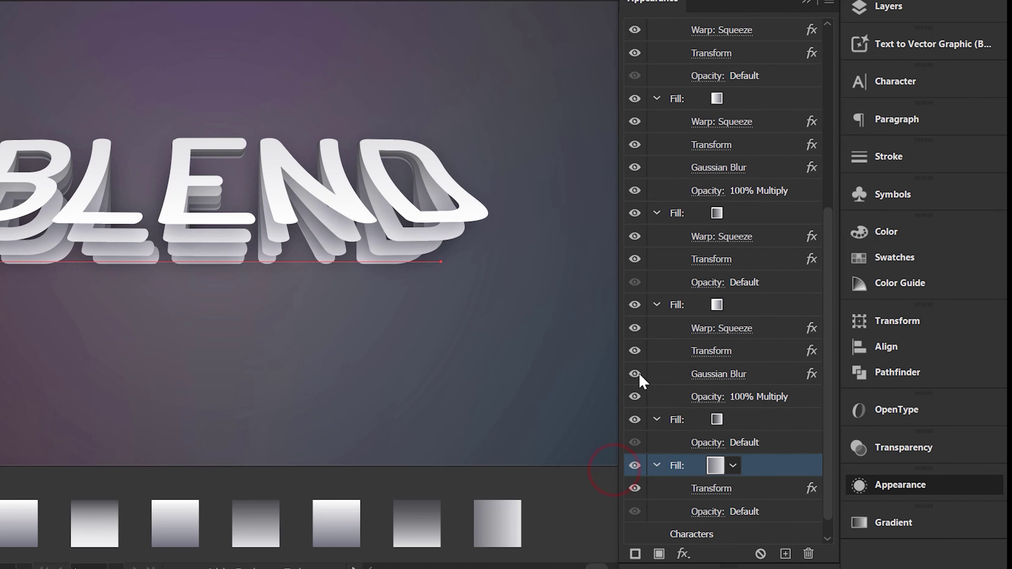
Add a Gaussian Blur with radius 45 to the bottom fill.
{"action": "scroll", "coordinate": [756, 462], "scroll_direction": "down", "scroll_amount": 1}
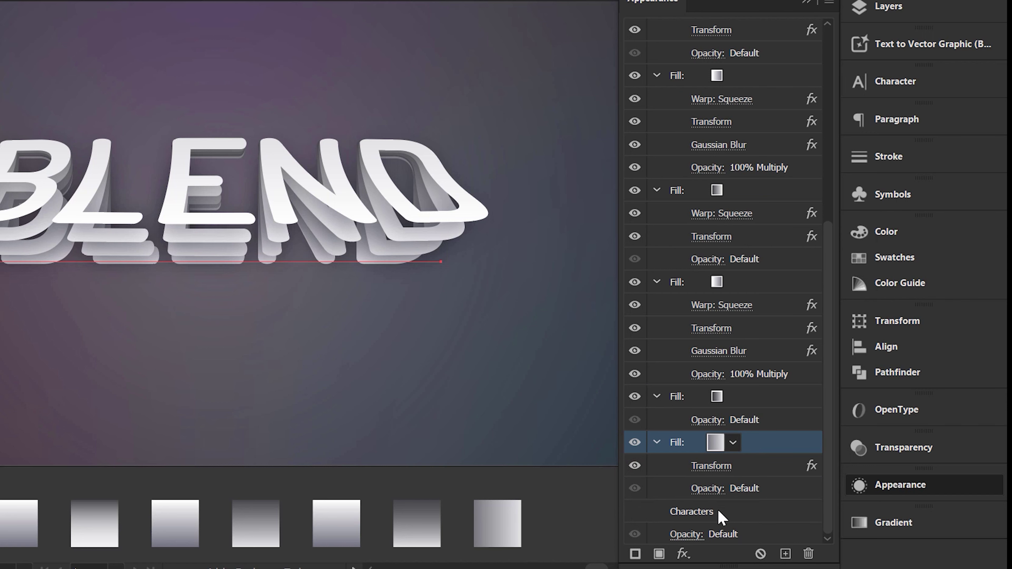
{"action": "left_click", "coordinate": [684, 553]}
{"action": "left_click", "coordinate": [770, 386]}
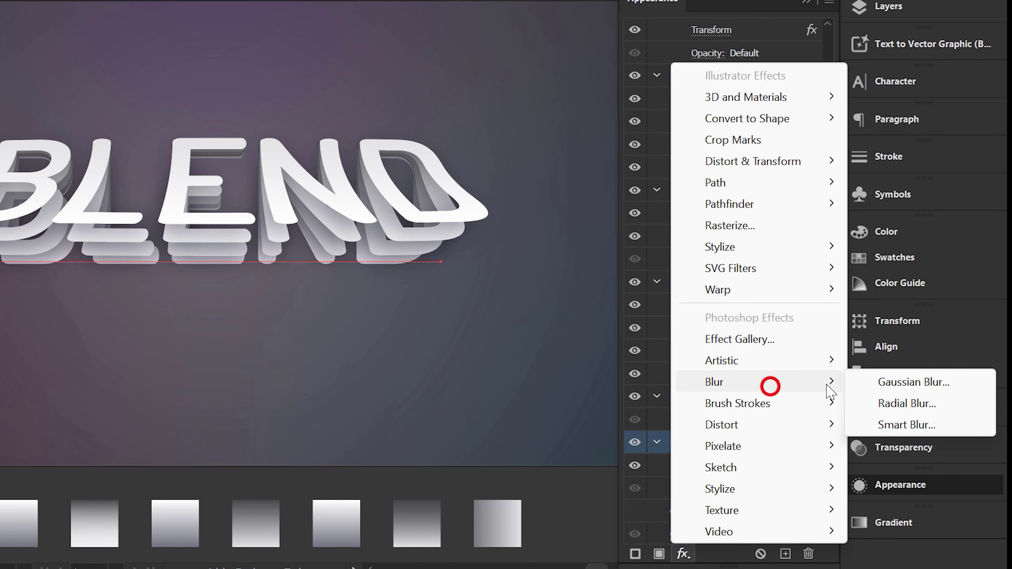
{"action": "left_click", "coordinate": [883, 379]}
{"action": "left_click", "coordinate": [496, 236]}
{"action": "double_click", "coordinate": [503, 236]}
{"action": "type", "text": "45"}
{"action": "left_click", "coordinate": [454, 280]}
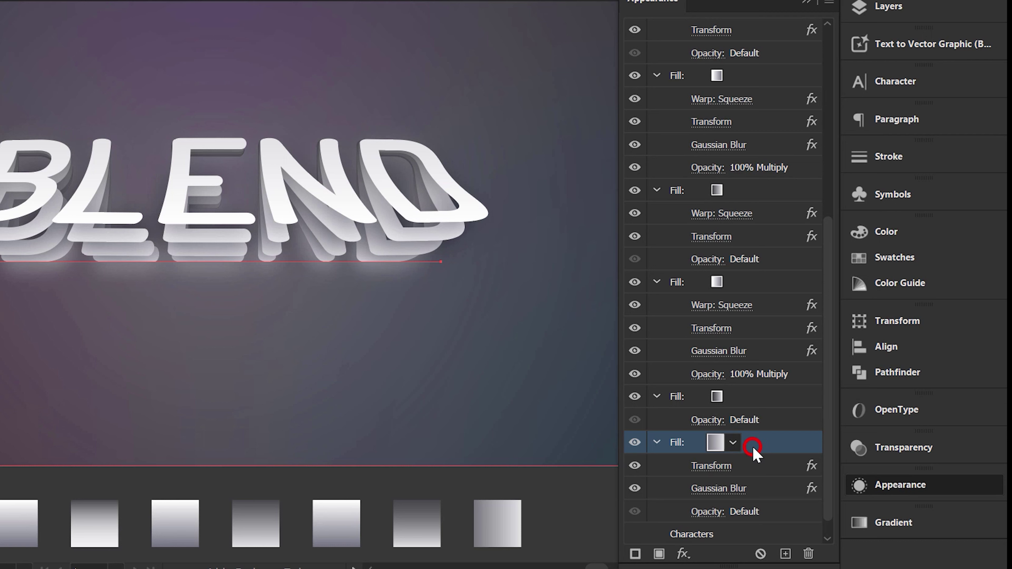
Set the bottom fill's blend mode to Multiply.
{"action": "left_click", "coordinate": [707, 511]}
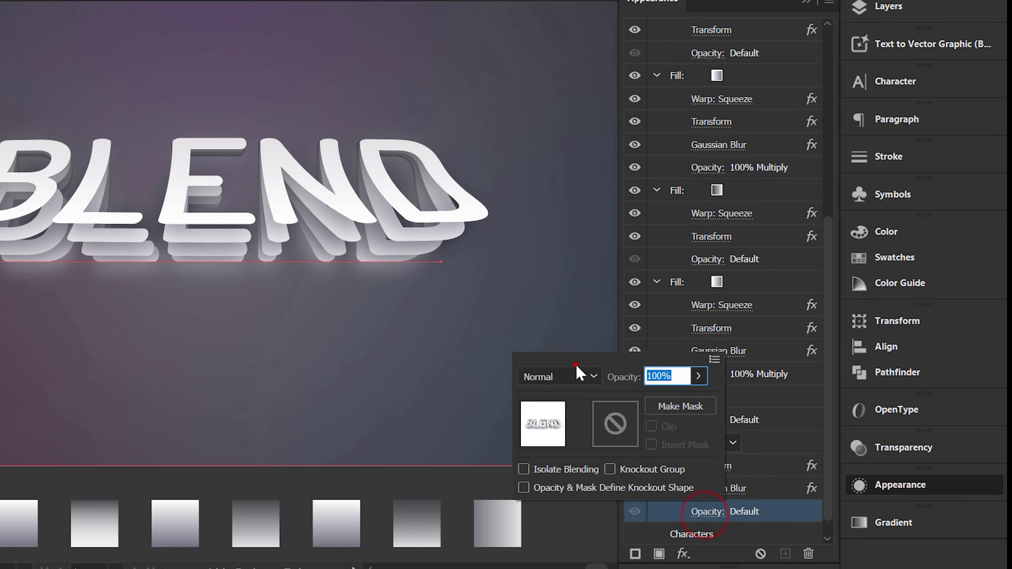
{"action": "left_click", "coordinate": [581, 376]}
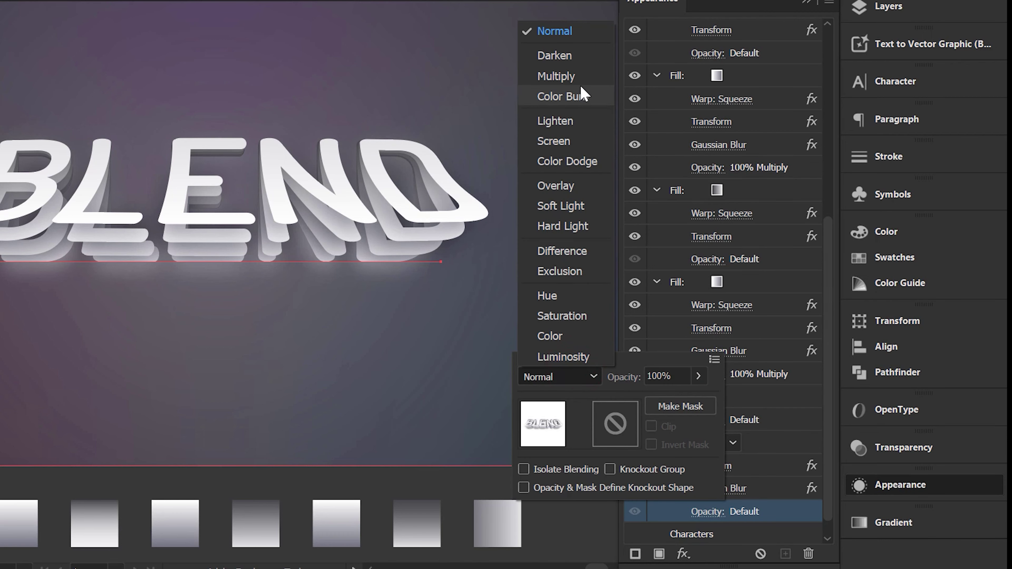
{"action": "left_click", "coordinate": [582, 79]}
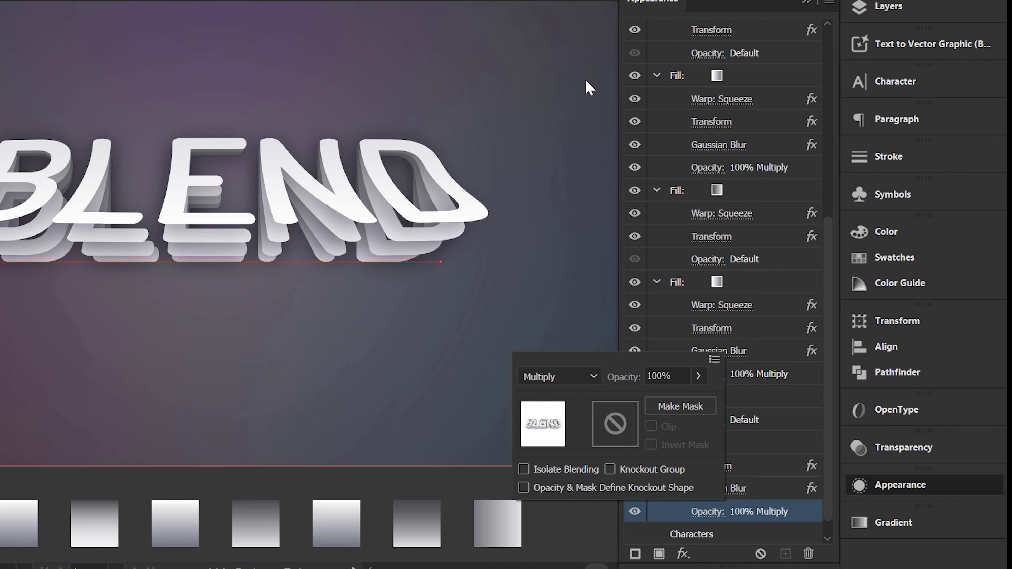
{"action": "left_click", "coordinate": [806, 7]}
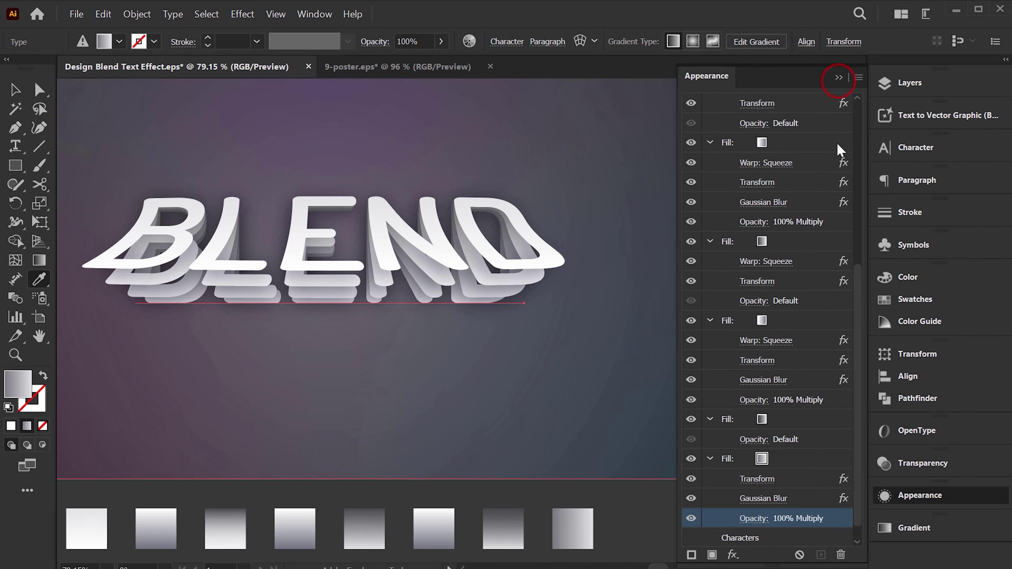
Collapse the Appearance panel, switch to the Selection tool (V) and deselect BLEND.
{"action": "left_click", "coordinate": [843, 78]}
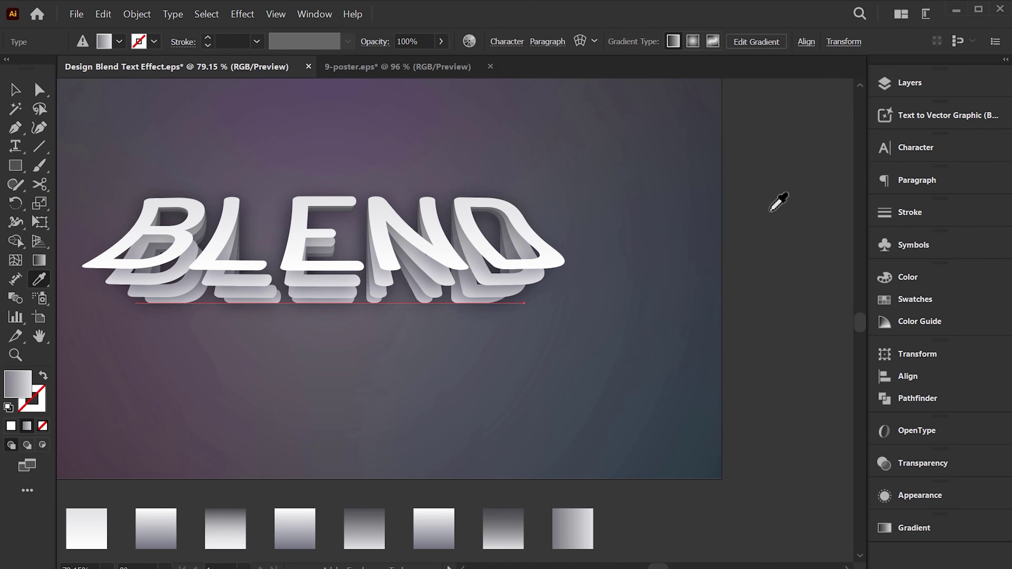
{"action": "key", "text": "v"}
{"action": "left_click", "coordinate": [678, 253]}
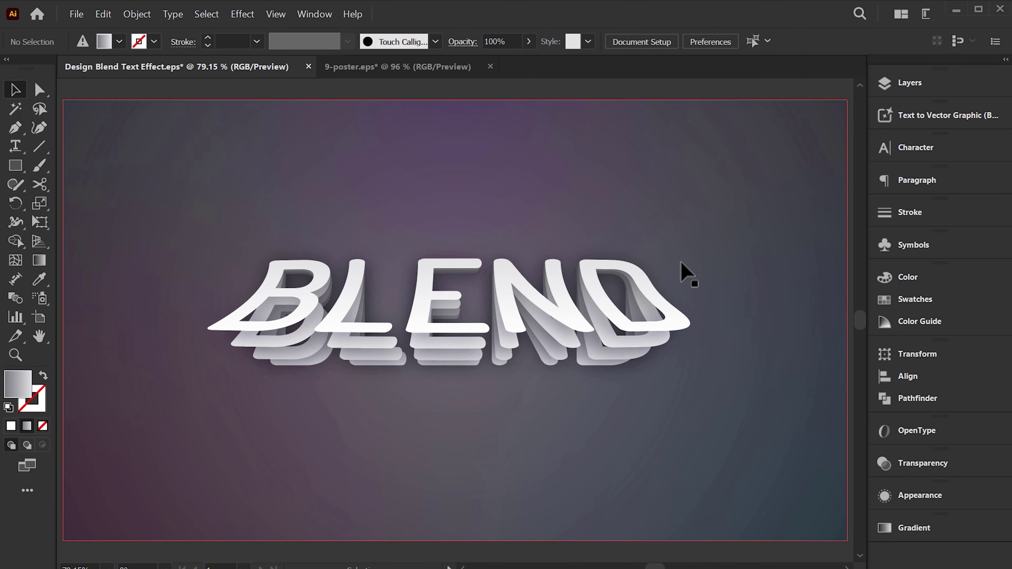
Float the Gradient panel beside the canvas and shift the BLEND artwork next to it.
{"action": "scroll", "coordinate": [681, 273], "scroll_direction": "down", "scroll_amount": 3}
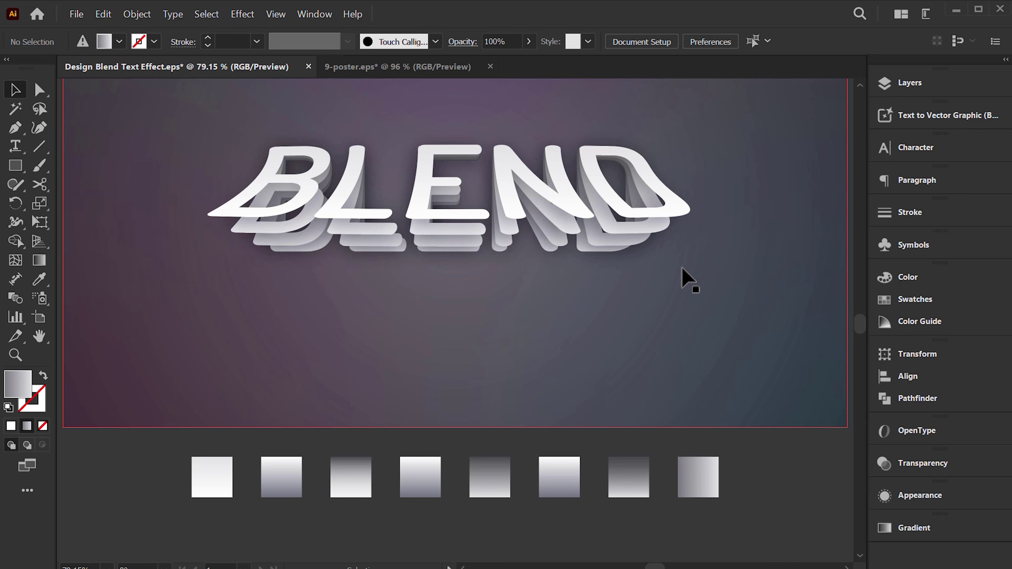
{"action": "left_click", "coordinate": [905, 521]}
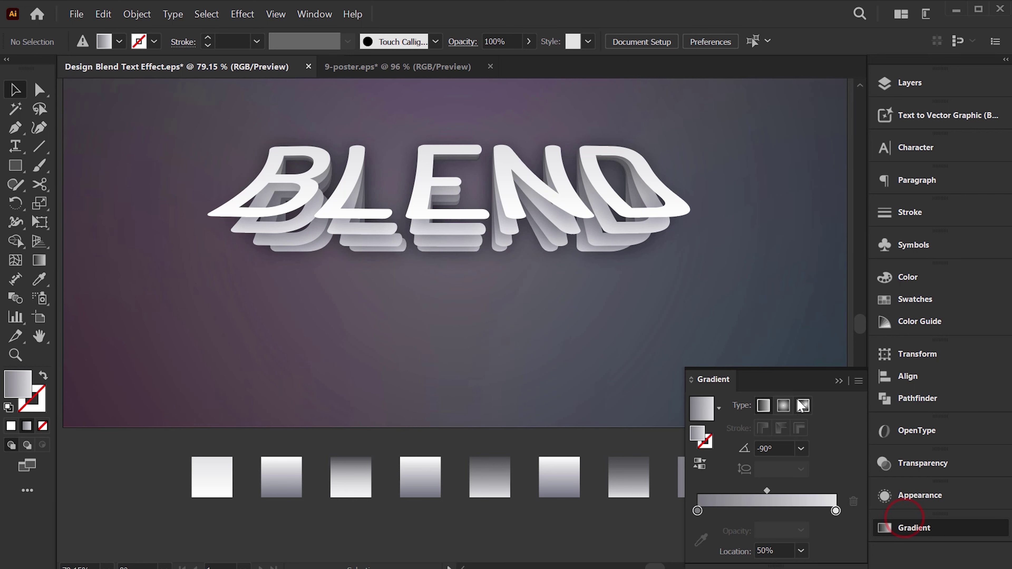
{"action": "left_click_drag", "start_coordinate": [787, 379], "coordinate": [763, 233]}
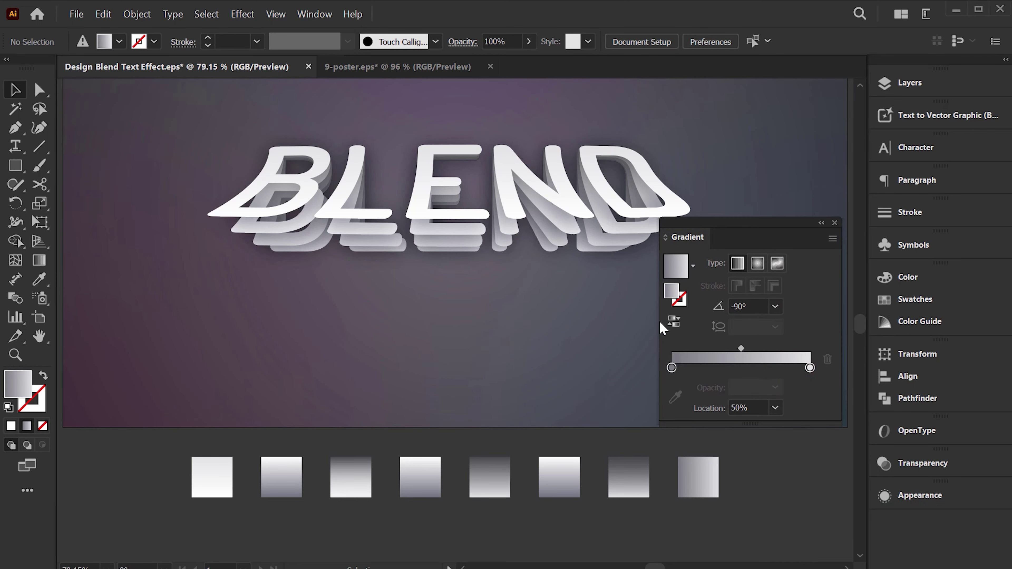
{"action": "left_click_drag", "start_coordinate": [658, 322], "coordinate": [591, 322]}
{"action": "left_click_drag", "start_coordinate": [469, 344], "coordinate": [370, 369]}
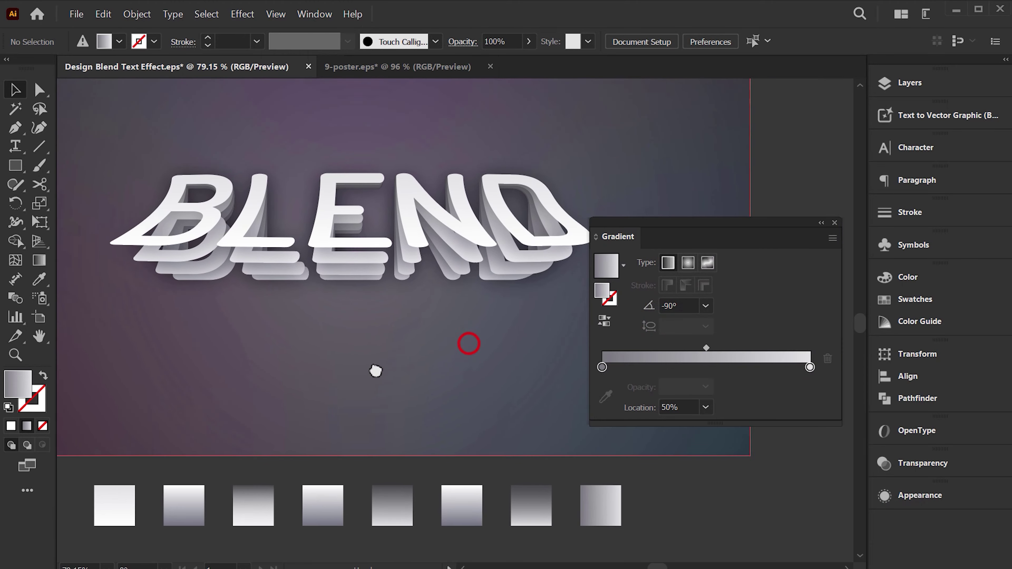
Select each of the eight gradient sample squares in turn to inspect their gradients.
{"action": "left_click", "coordinate": [104, 495]}
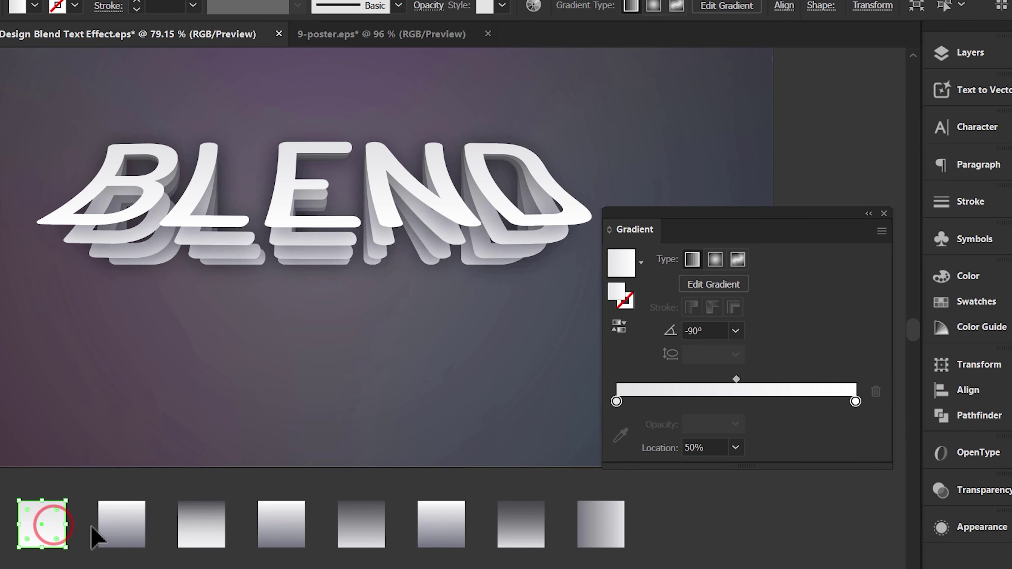
{"action": "left_click", "coordinate": [106, 527]}
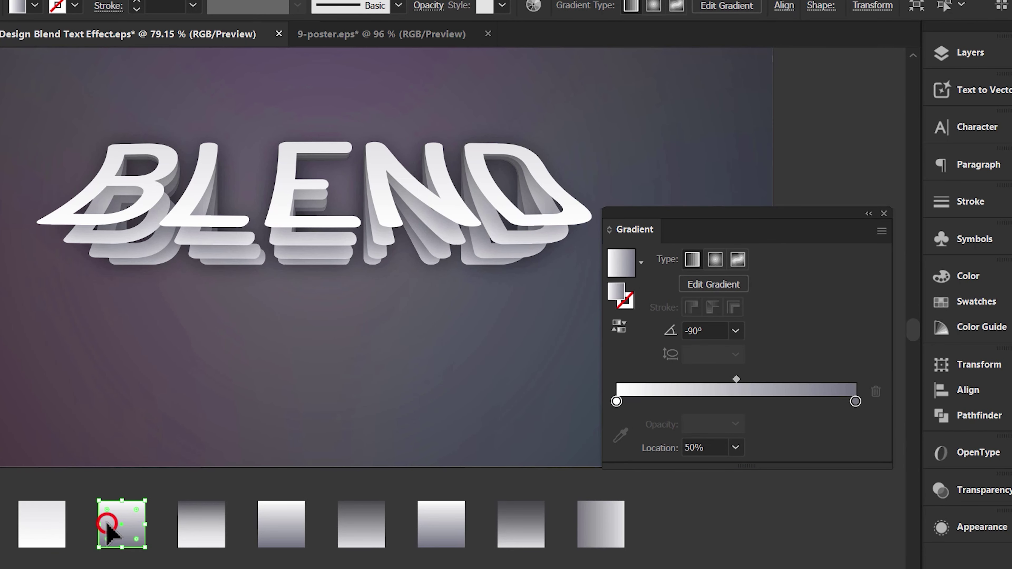
{"action": "left_click", "coordinate": [193, 525]}
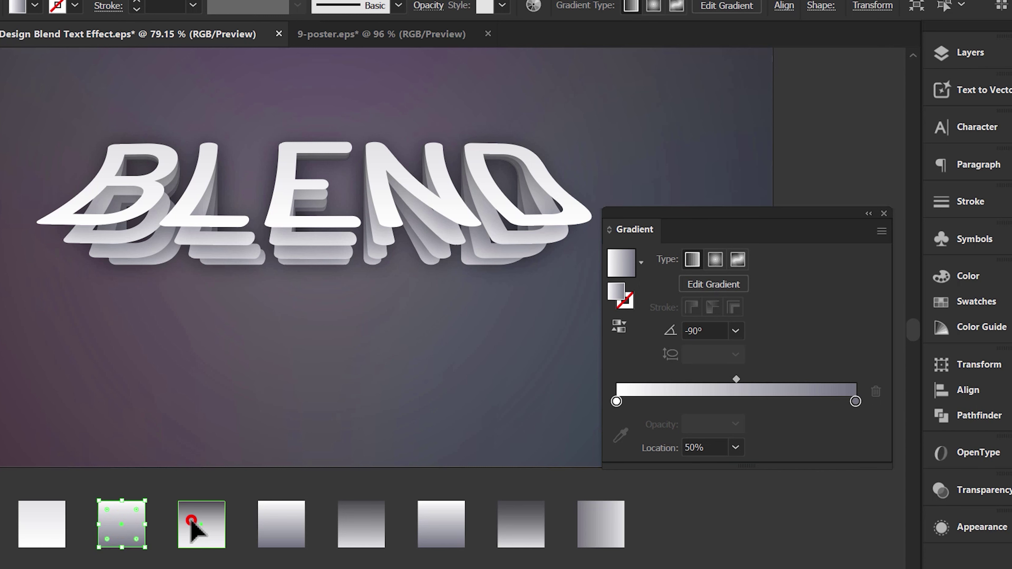
{"action": "left_click", "coordinate": [279, 529]}
{"action": "left_click", "coordinate": [350, 521]}
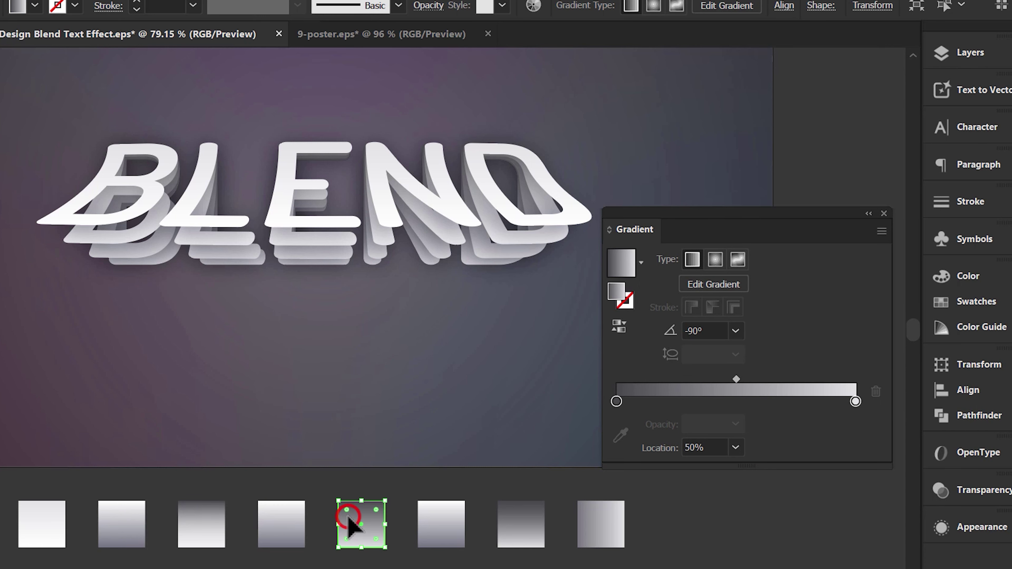
{"action": "left_click", "coordinate": [424, 523]}
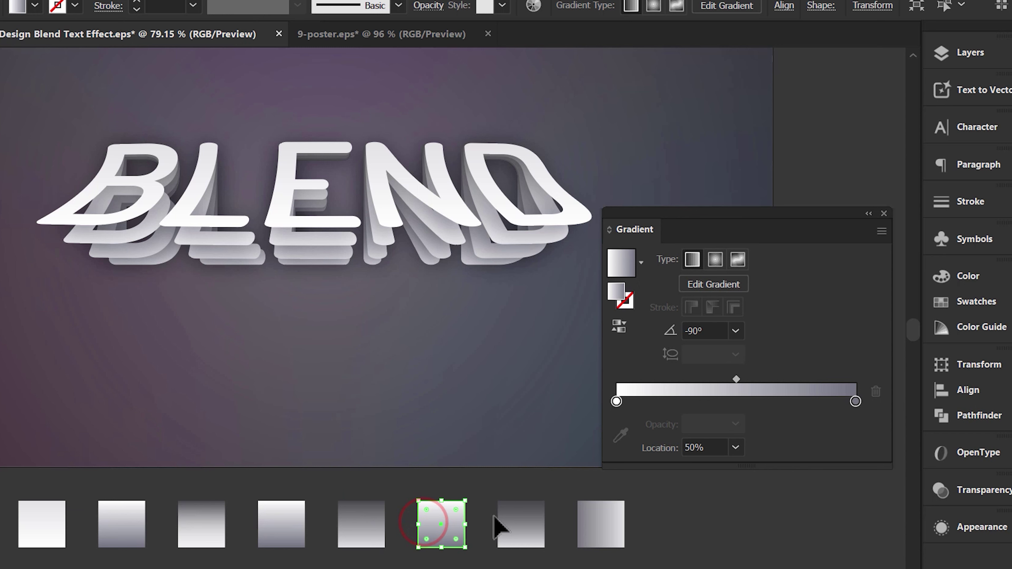
{"action": "left_click", "coordinate": [511, 522]}
{"action": "left_click", "coordinate": [602, 518]}
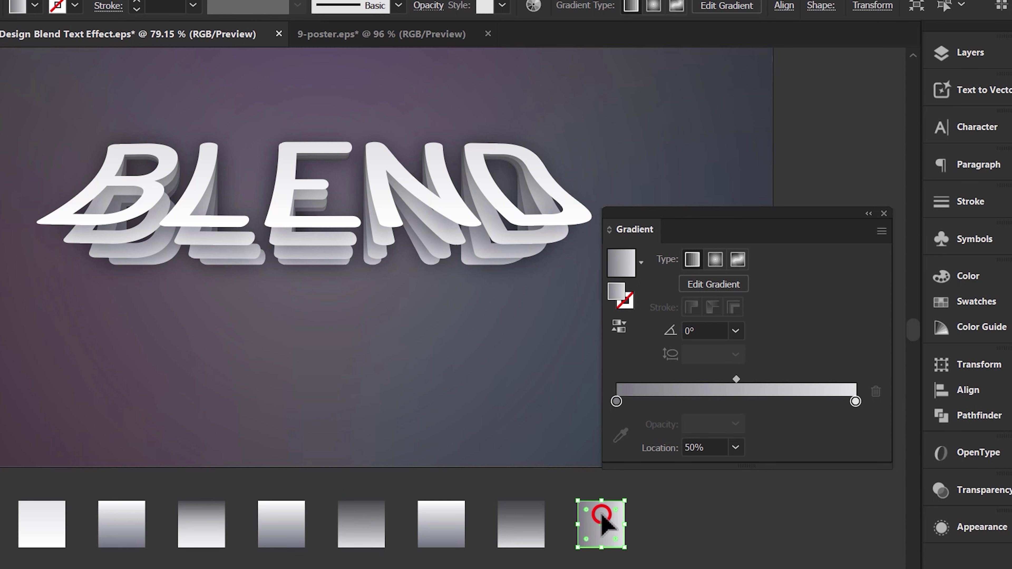
Change the eighth square's gradient angle to -90° and deselect it.
{"action": "left_click", "coordinate": [735, 332]}
{"action": "left_click", "coordinate": [754, 231]}
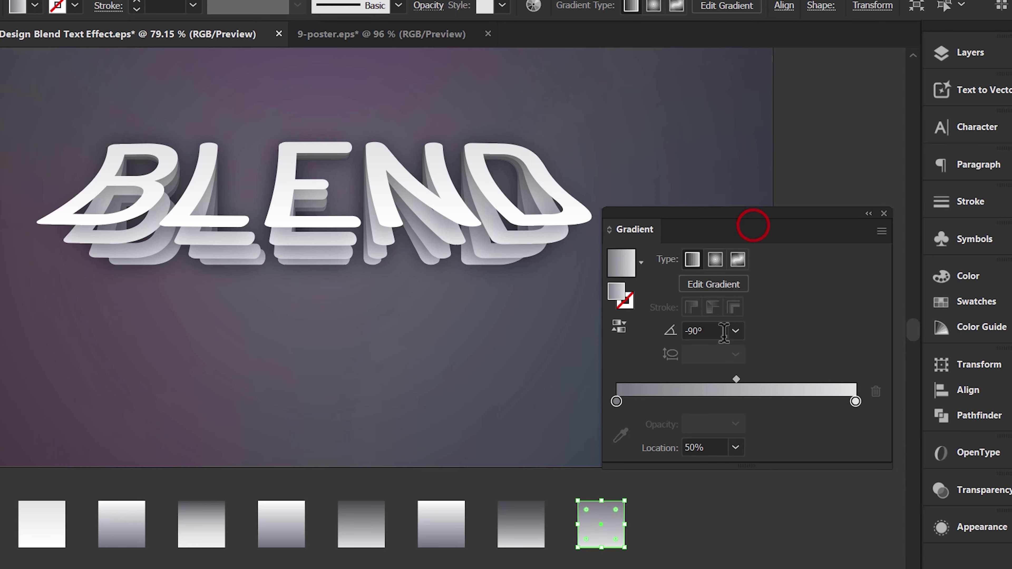
{"action": "left_click", "coordinate": [696, 525]}
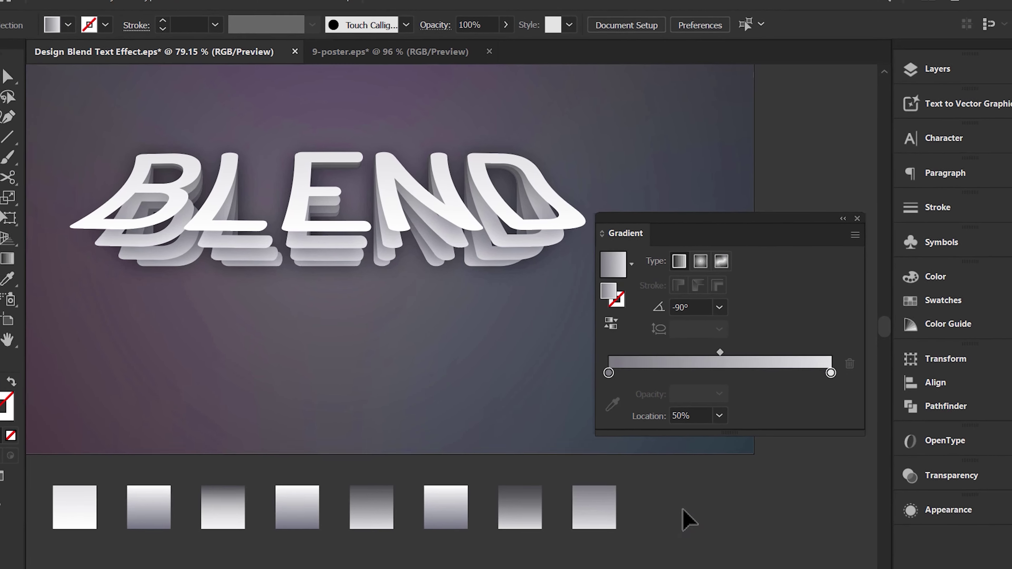